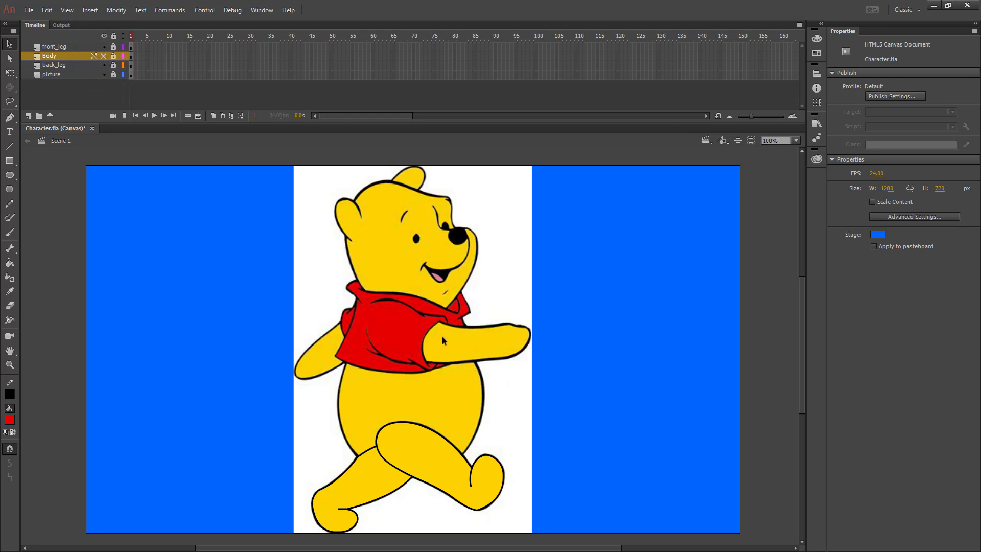
Add a new layer above the Body layer and name it front_arm
{"action": "left_click", "coordinate": [28, 116]}
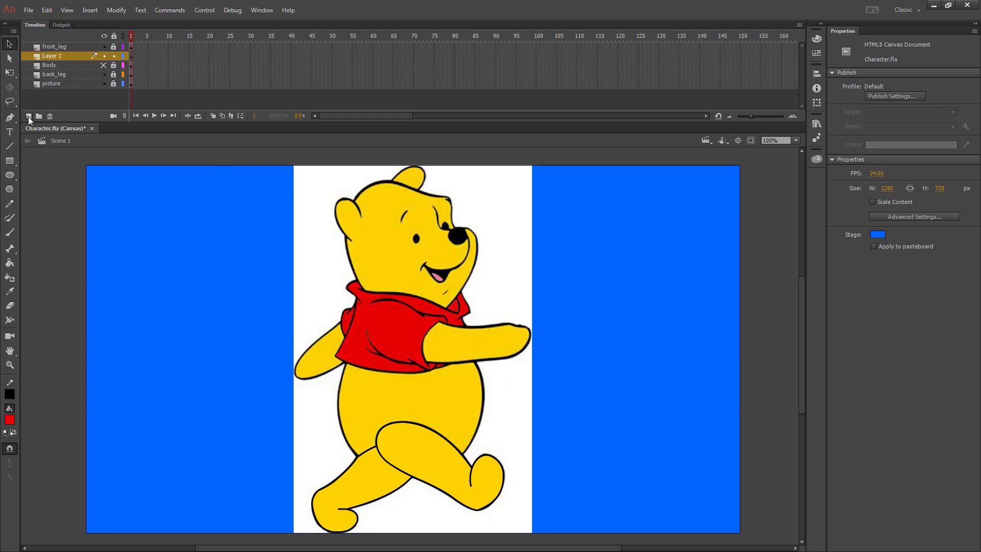
{"action": "double_click", "coordinate": [54, 57]}
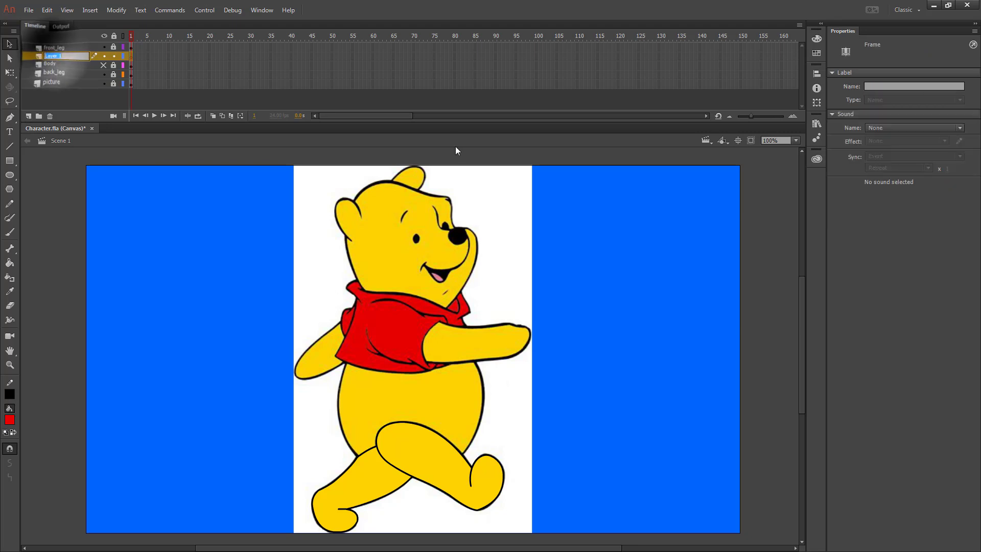
{"action": "type", "text": "front_arm"}
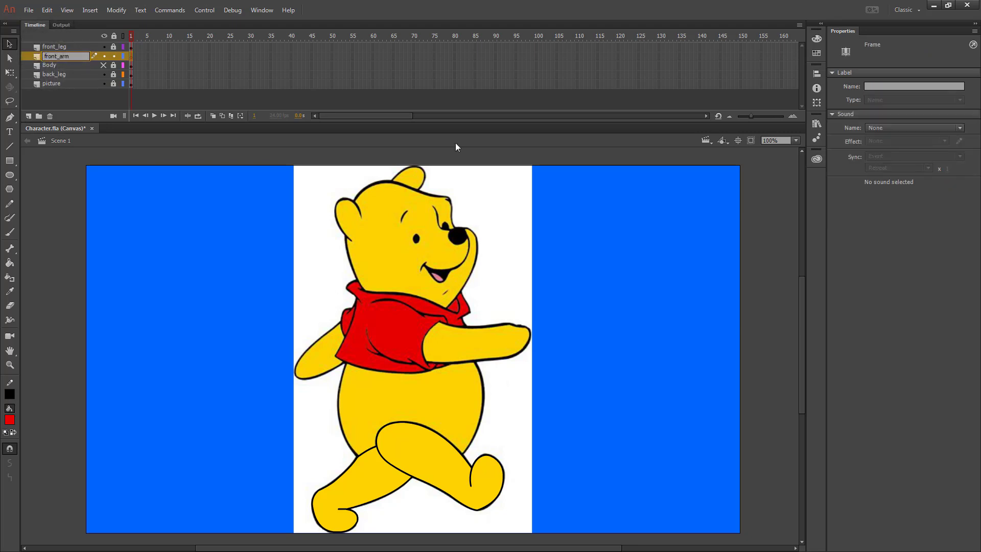
{"action": "key", "text": "Return"}
Draw a rectangle of about 159 x 76 px over the front arm, filled with yellow sampled from the bear
{"action": "left_click", "coordinate": [9, 161]}
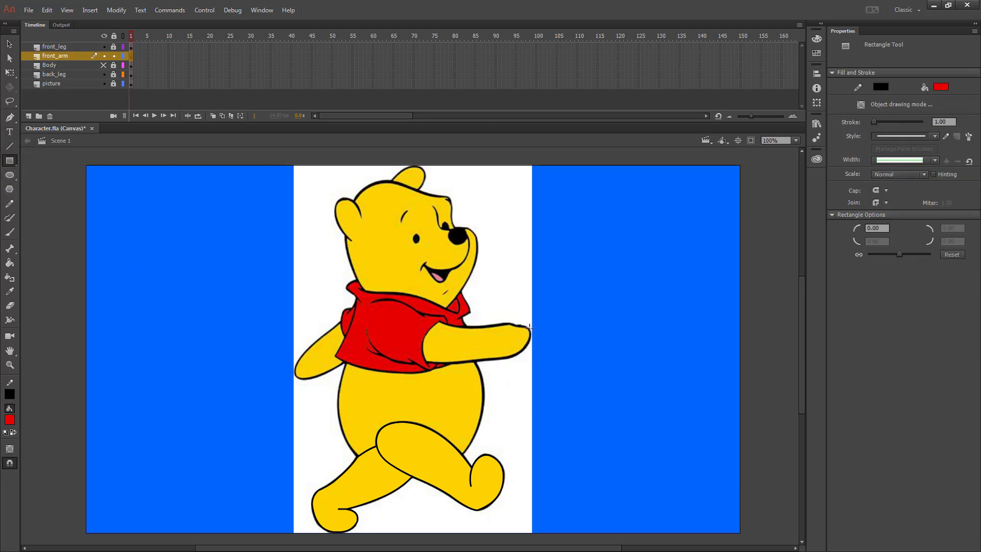
{"action": "left_click", "coordinate": [10, 422]}
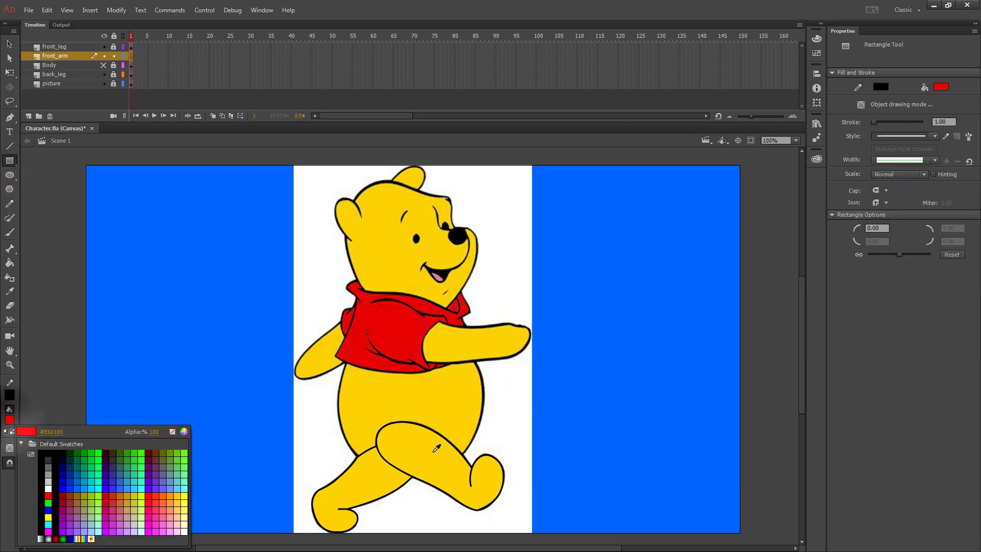
{"action": "left_click", "coordinate": [436, 456]}
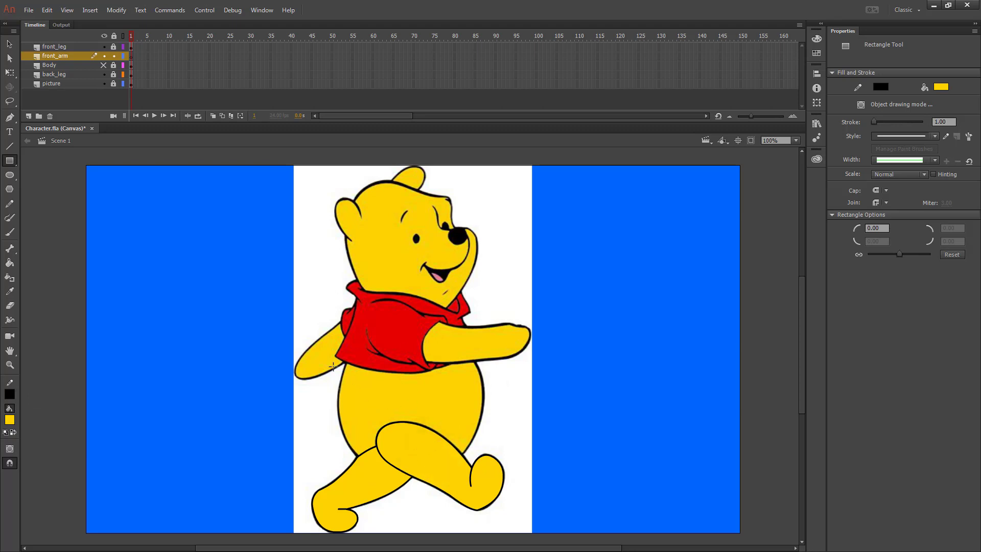
{"action": "mouse_move", "coordinate": [440, 320]}
{"action": "left_mouse_down"}
{"action": "mouse_move", "coordinate": [529, 364]}
{"action": "mouse_move", "coordinate": [521, 360]}
{"action": "left_mouse_up"}
Set the stroke size of the whole yellow arm rectangle to 3
{"action": "left_click", "coordinate": [9, 45]}
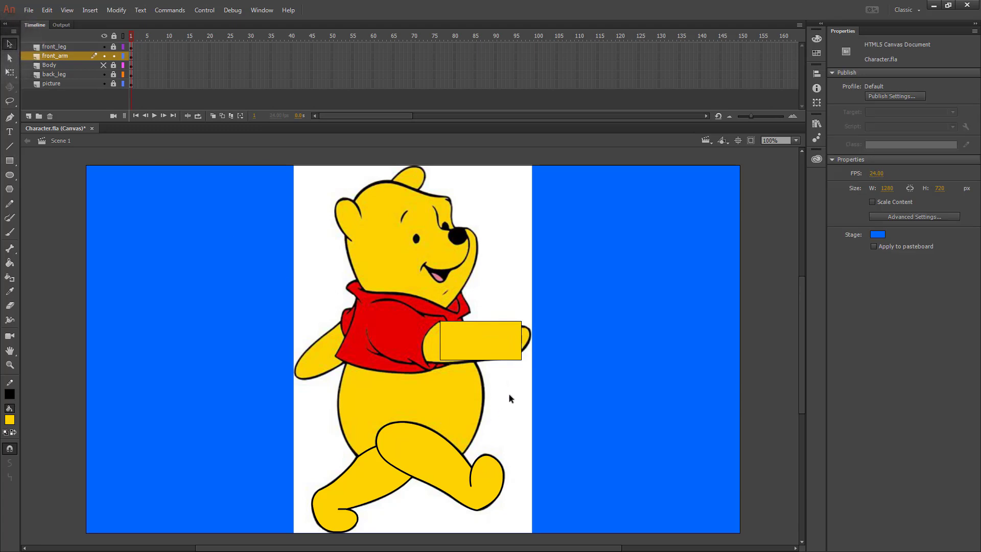
{"action": "double_click", "coordinate": [463, 339]}
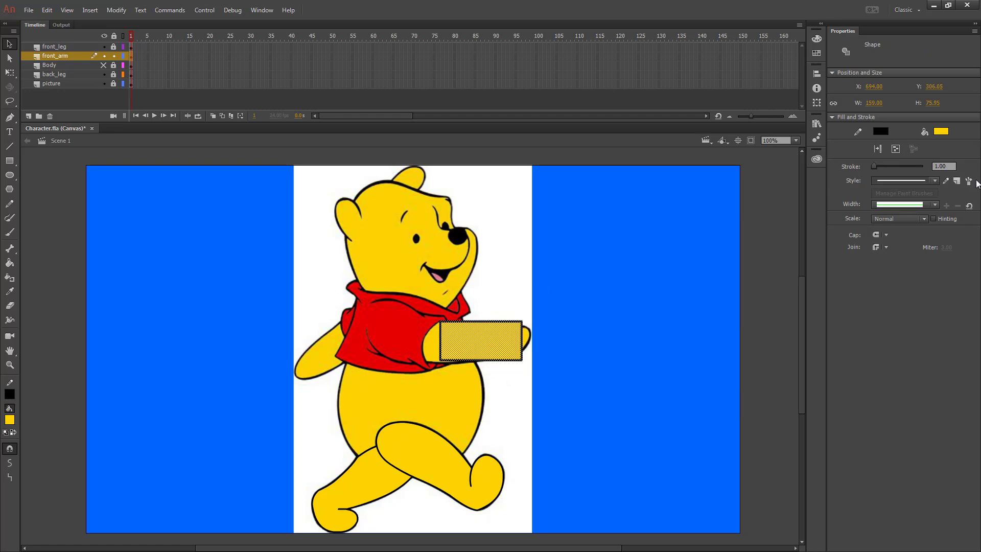
{"action": "left_click", "coordinate": [948, 166]}
{"action": "type", "text": "3"}
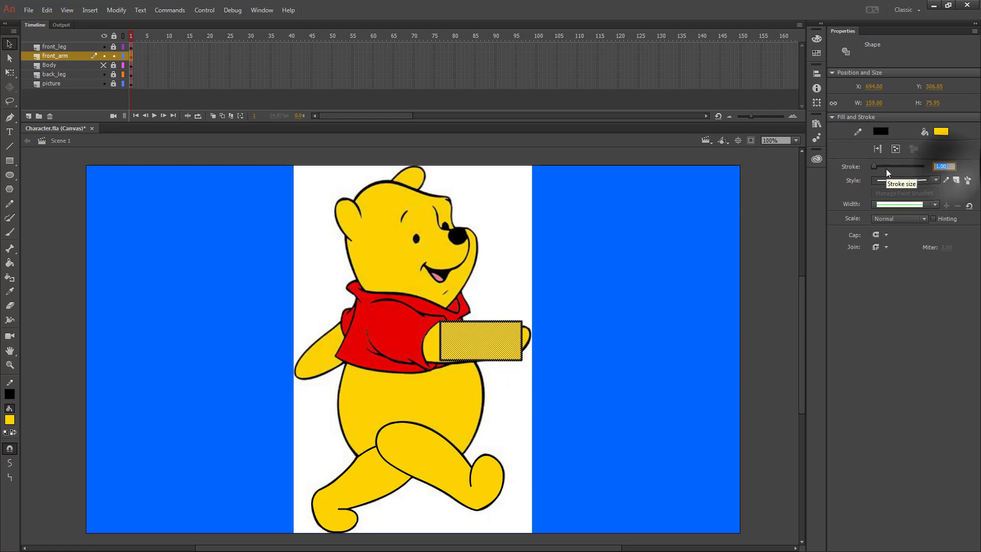
{"action": "key", "text": "Return"}
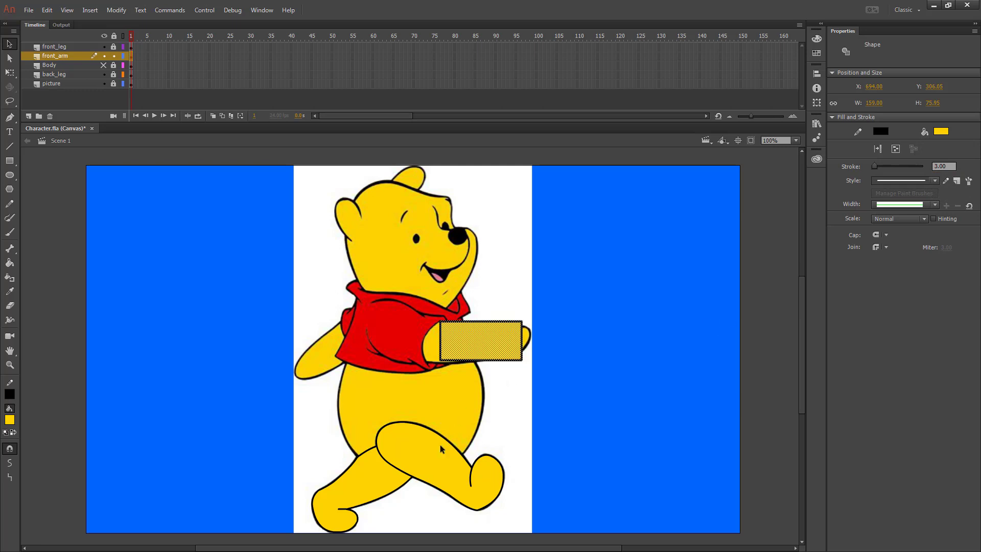
{"action": "left_click", "coordinate": [584, 420]}
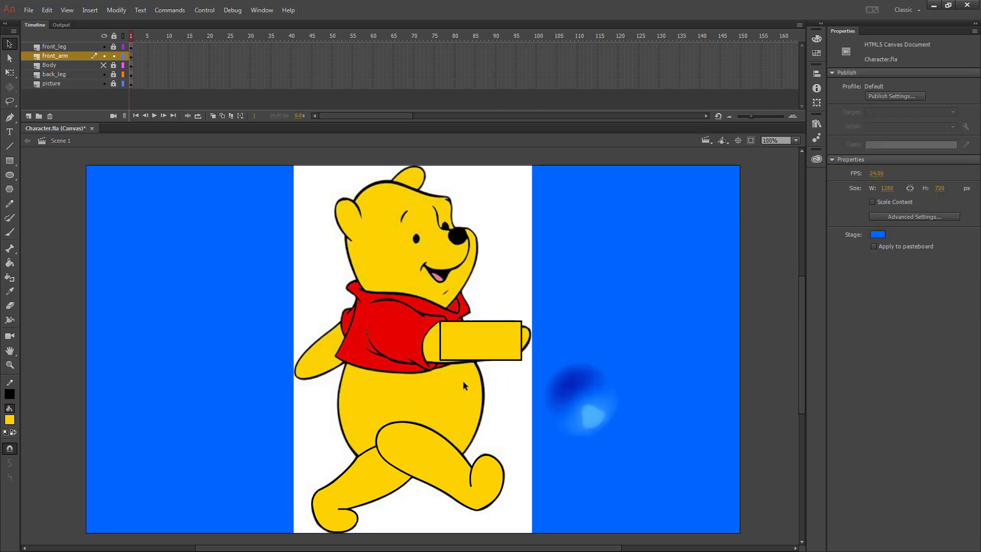
Reshape the rectangle's shoulder end to the sleeve opening by moving its lower corner and adding a corner point on that edge
{"action": "key", "text": "z"}
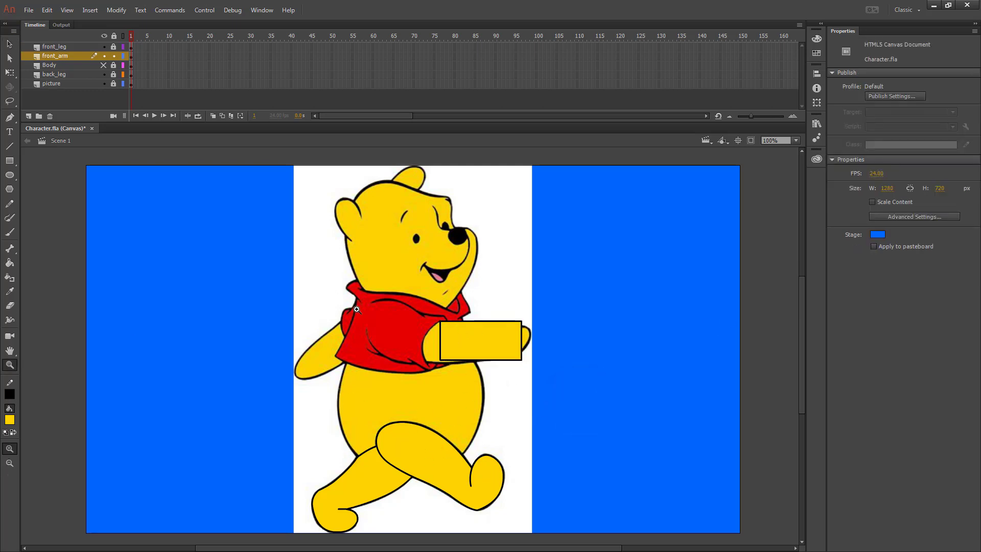
{"action": "left_click_drag", "start_coordinate": [360, 290], "coordinate": [536, 372]}
{"action": "left_click", "coordinate": [9, 44]}
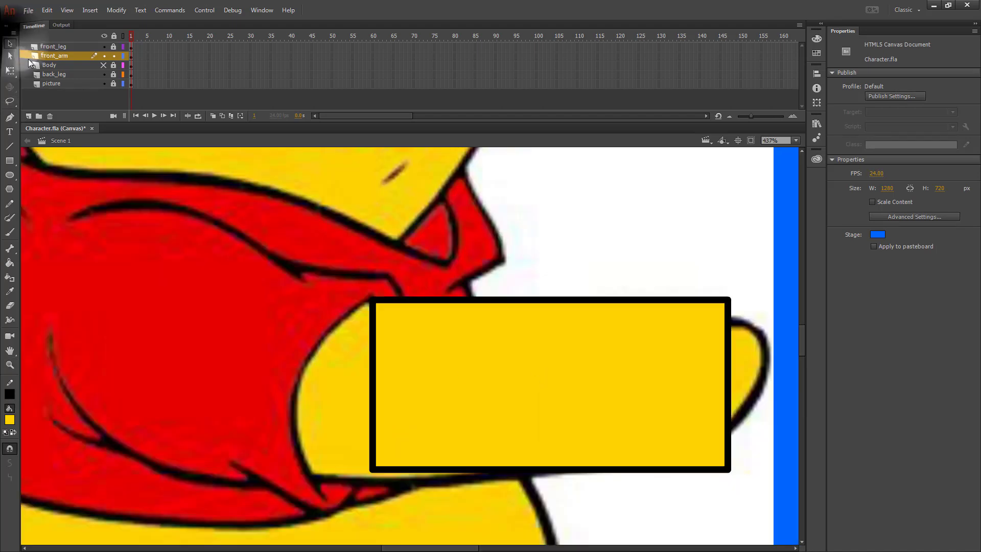
{"action": "left_click_drag", "start_coordinate": [375, 306], "coordinate": [374, 306]}
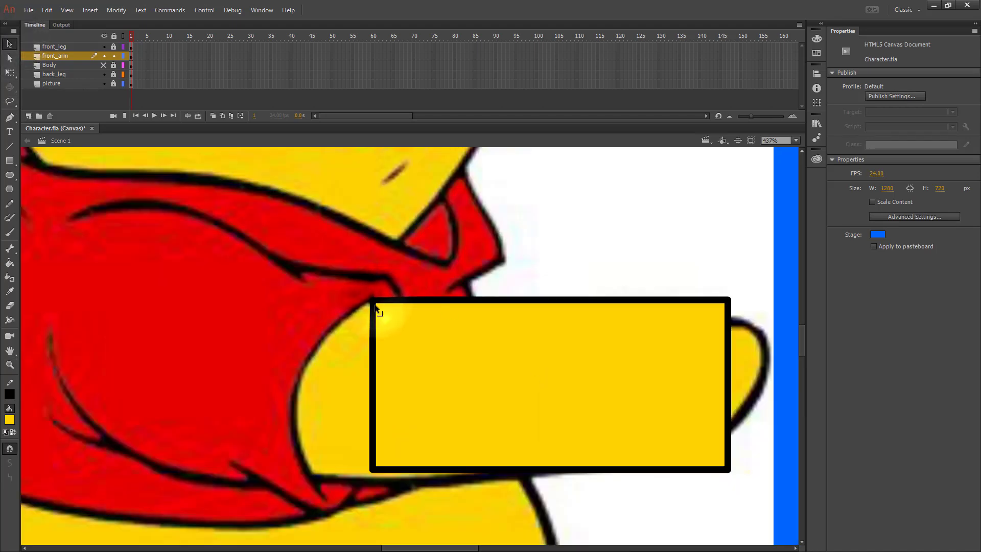
{"action": "left_click_drag", "start_coordinate": [372, 469], "coordinate": [314, 477]}
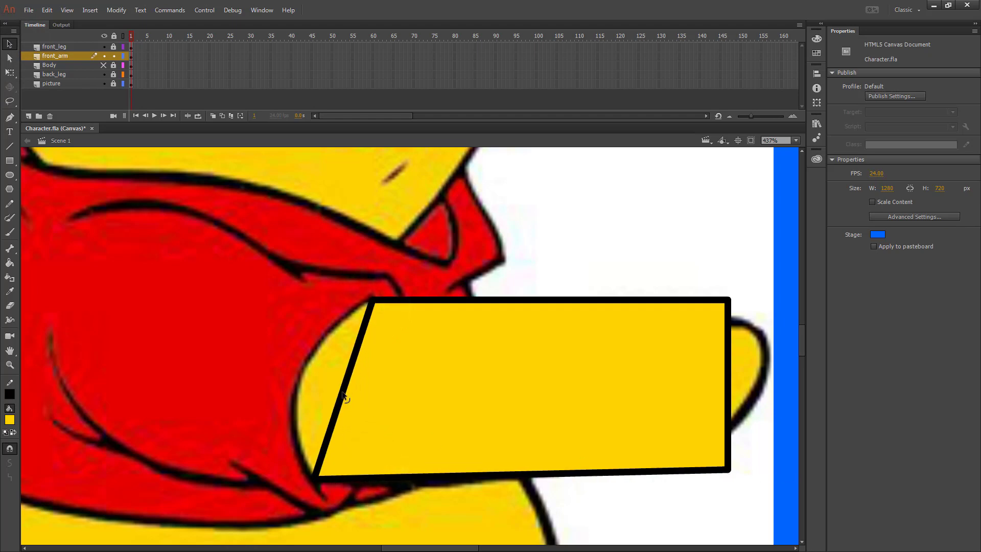
{"action": "left_click_drag", "start_coordinate": [340, 401], "coordinate": [296, 385]}
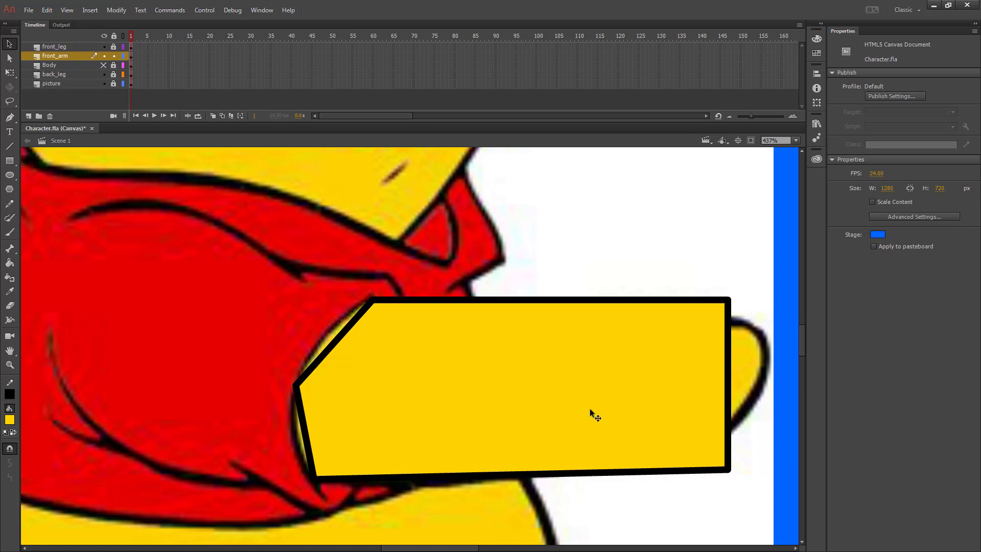
Show the front_arm layer as outlines and fit the remaining corners, plus added corner points, to the forearm and hand contour
{"action": "left_click", "coordinate": [121, 56]}
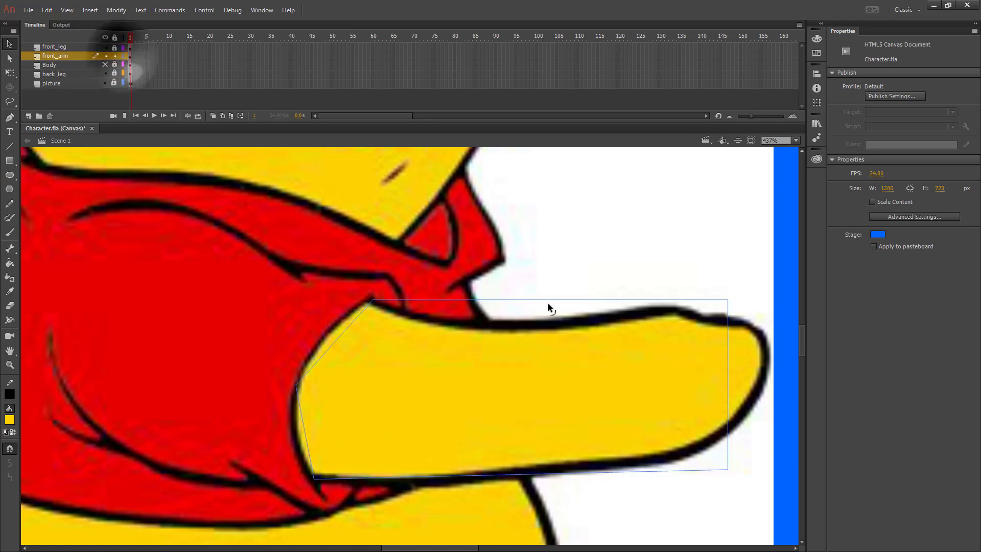
{"action": "left_click_drag", "start_coordinate": [729, 303], "coordinate": [666, 314]}
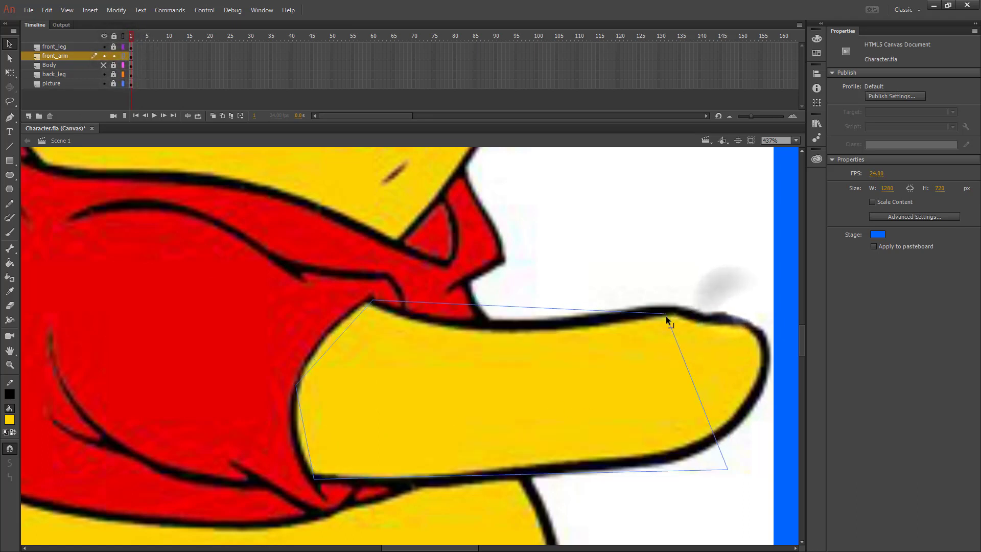
{"action": "left_click_drag", "start_coordinate": [507, 310], "coordinate": [510, 327]}
{"action": "left_click_drag", "start_coordinate": [691, 378], "coordinate": [745, 324]}
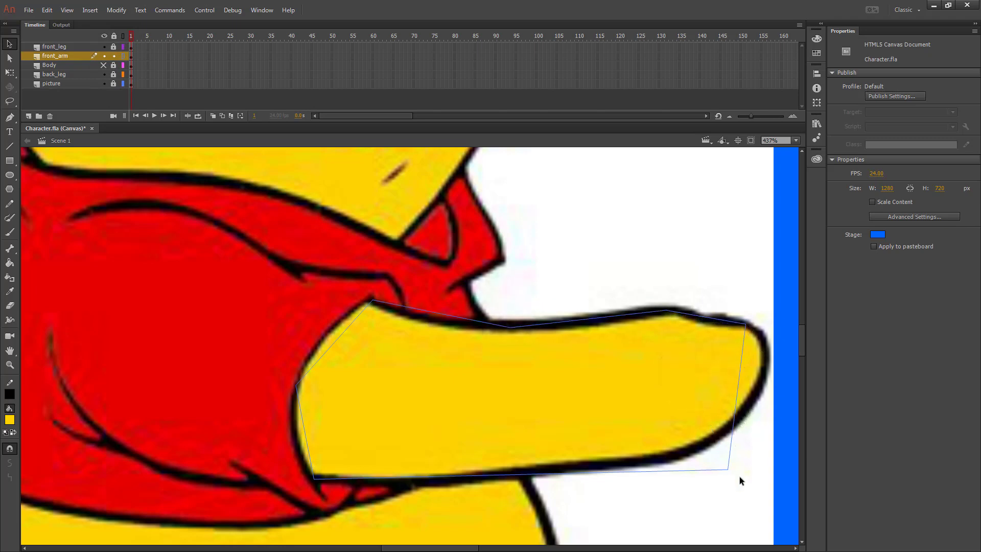
{"action": "left_click_drag", "start_coordinate": [727, 470], "coordinate": [768, 366]}
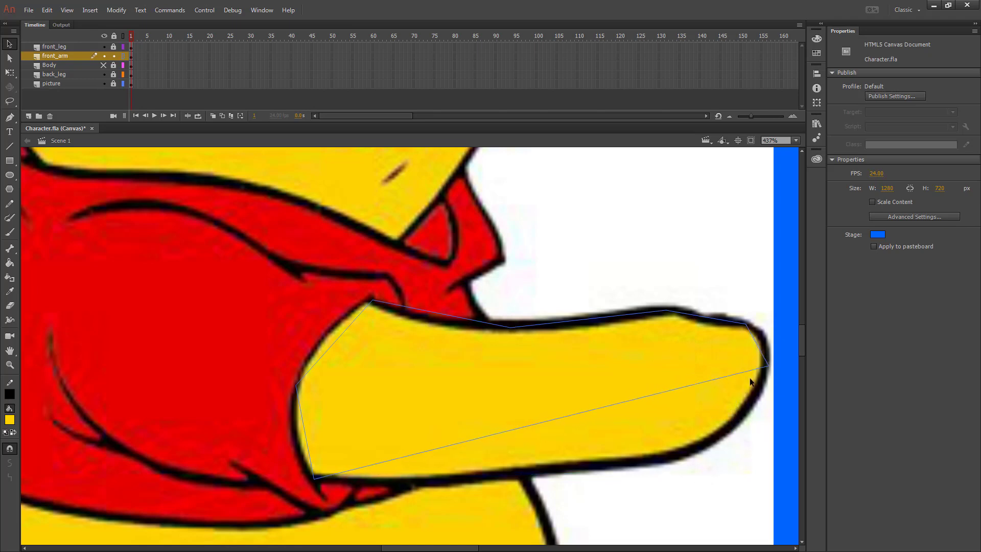
{"action": "left_click_drag", "start_coordinate": [608, 405], "coordinate": [676, 463]}
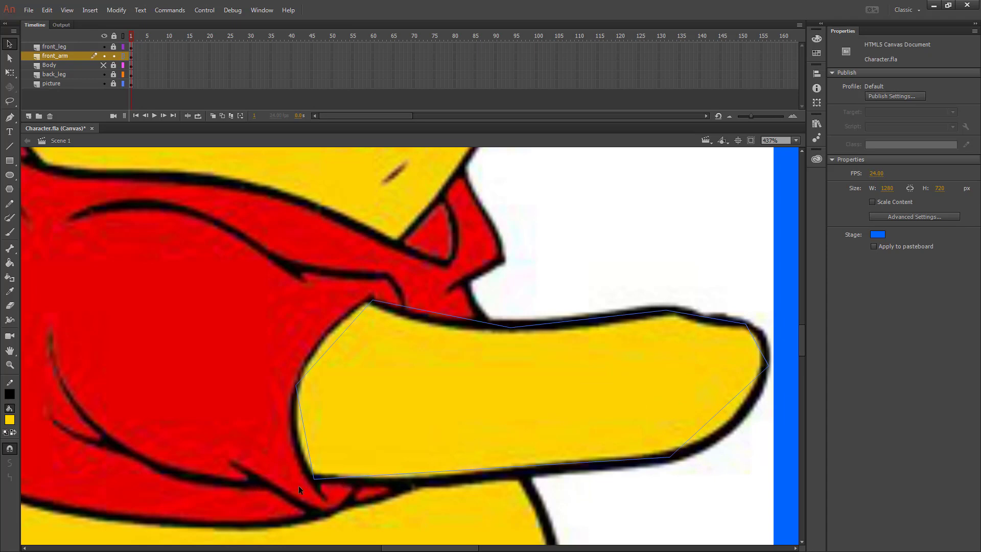
Bend the outline's shoulder edges, upper arm edges and upper hand edge into curves matching the picture
{"action": "left_click_drag", "start_coordinate": [306, 447], "coordinate": [301, 439]}
{"action": "left_click_drag", "start_coordinate": [323, 360], "coordinate": [309, 352]}
{"action": "left_click_drag", "start_coordinate": [439, 313], "coordinate": [427, 320]}
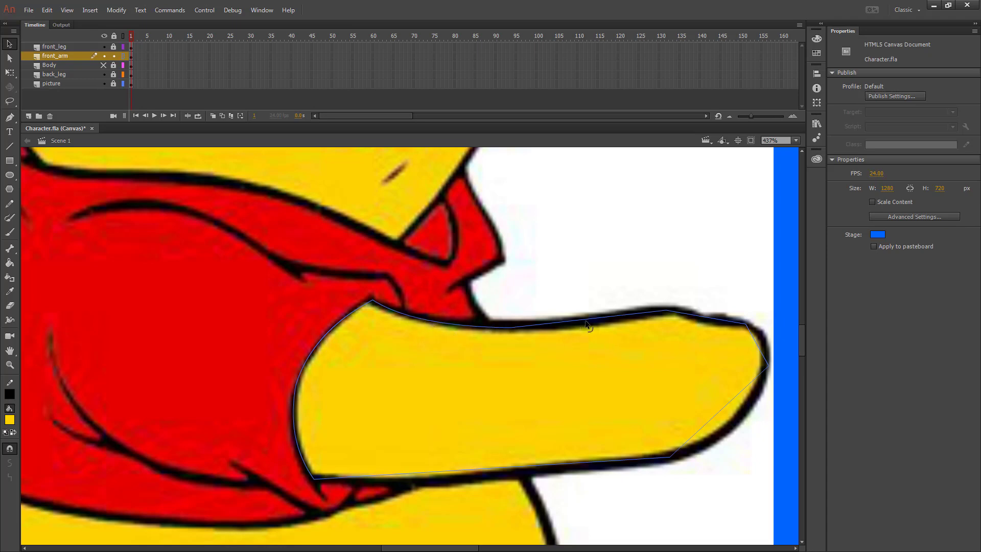
{"action": "left_click_drag", "start_coordinate": [586, 321], "coordinate": [588, 324]}
{"action": "left_click_drag", "start_coordinate": [713, 320], "coordinate": [713, 321]}
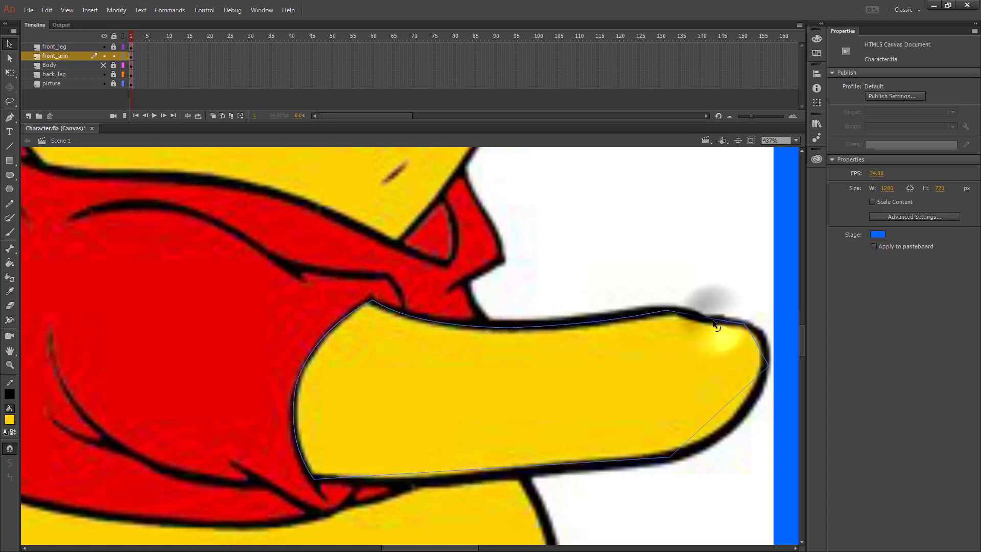
{"action": "left_click", "coordinate": [666, 311]}
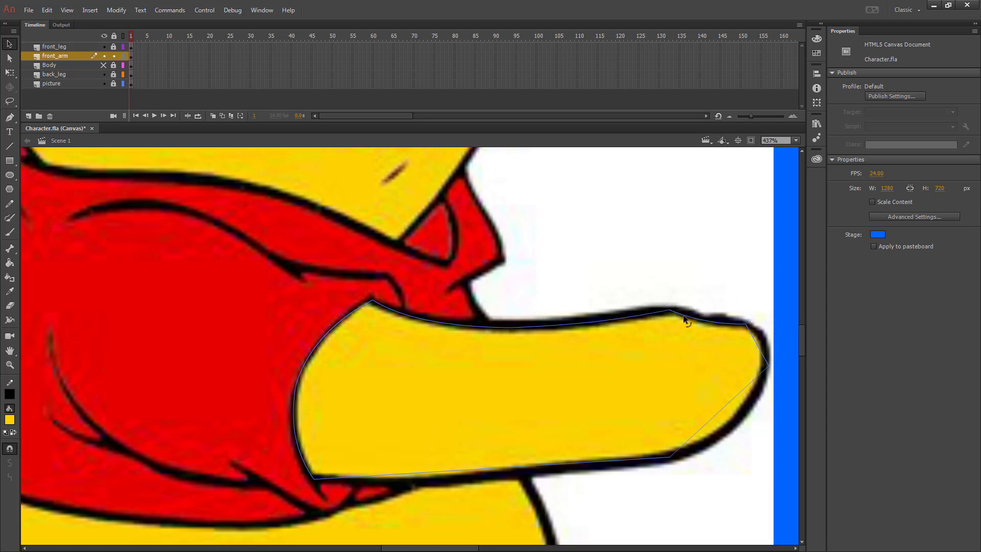
{"action": "left_click", "coordinate": [683, 316]}
{"action": "left_click", "coordinate": [683, 312]}
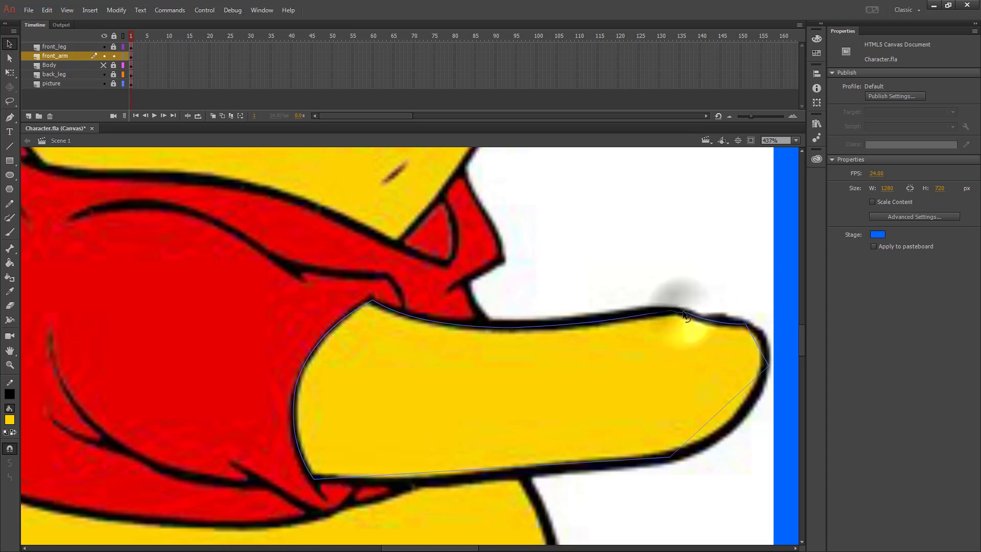
{"action": "left_click", "coordinate": [757, 345]}
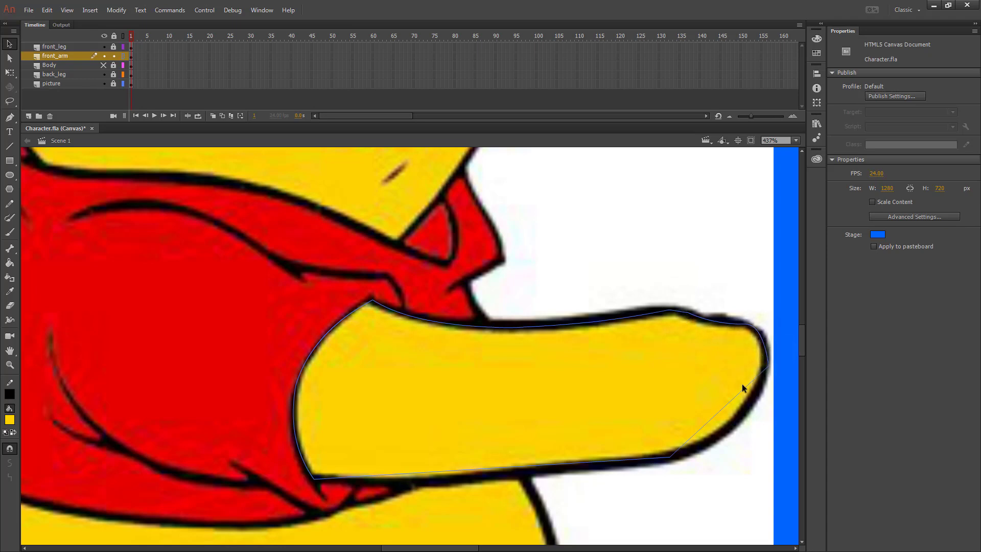
Curve the hand's lower edge and the arm's underside to match the picture, adjusting the fingertip point
{"action": "left_click_drag", "start_coordinate": [741, 389], "coordinate": [749, 408]}
{"action": "left_click_drag", "start_coordinate": [769, 365], "coordinate": [765, 364]}
{"action": "left_click_drag", "start_coordinate": [753, 397], "coordinate": [765, 340]}
{"action": "mouse_move", "coordinate": [699, 440]}
{"action": "left_mouse_down"}
{"action": "mouse_move", "coordinate": [715, 439]}
{"action": "mouse_move", "coordinate": [700, 452]}
{"action": "left_mouse_up"}
{"action": "left_click_drag", "start_coordinate": [554, 463], "coordinate": [507, 476]}
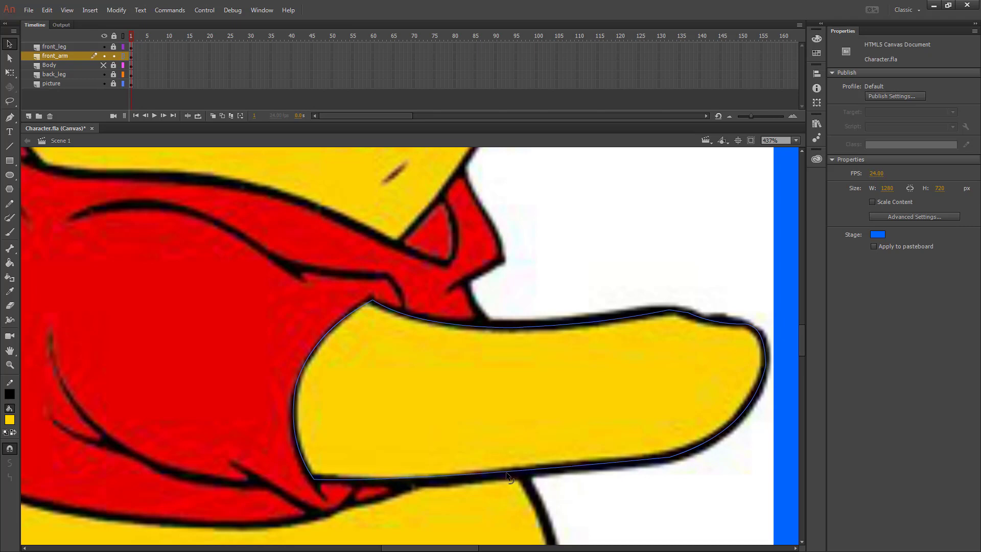
{"action": "left_click", "coordinate": [507, 473]}
{"action": "left_click", "coordinate": [491, 436]}
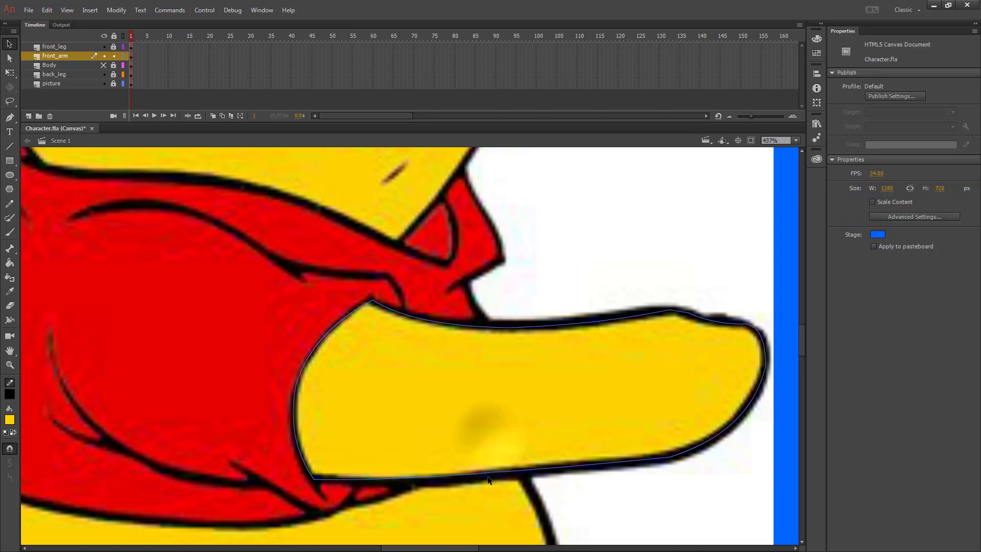
{"action": "left_click_drag", "start_coordinate": [476, 474], "coordinate": [478, 476]}
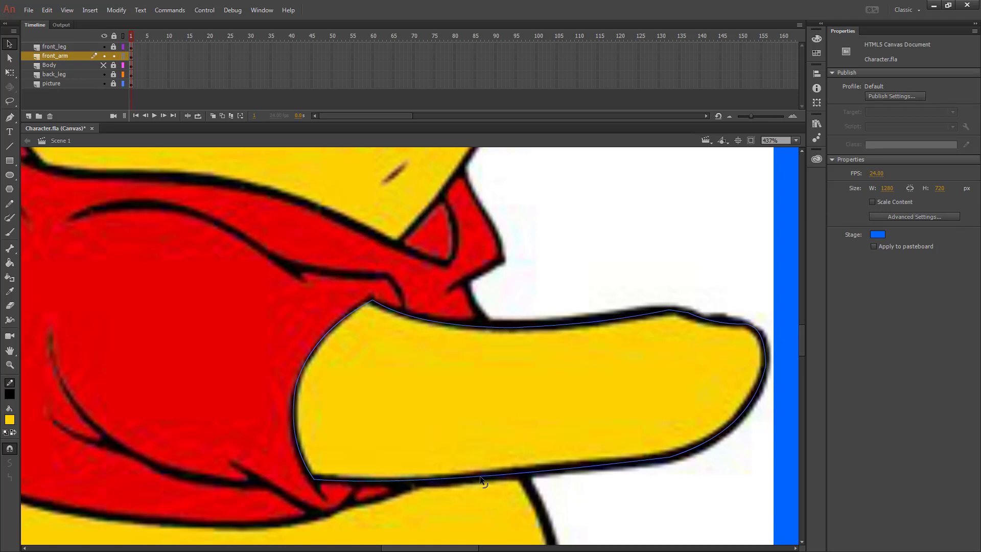
{"action": "left_click", "coordinate": [625, 492]}
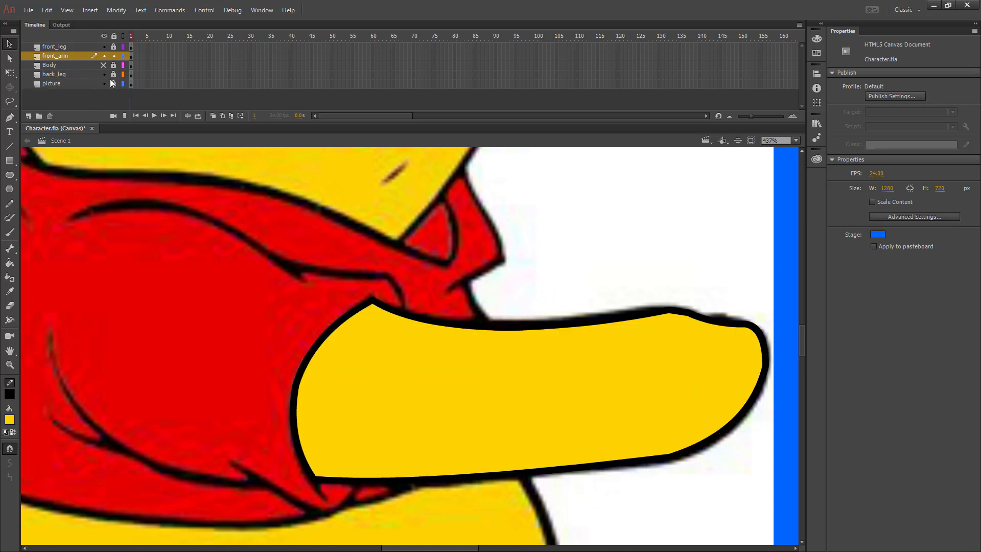
Draw connected straight lines on front_arm along the upper sleeve crease, from the arm's top edge to the crease's far end
{"action": "left_click", "coordinate": [126, 56]}
{"action": "left_click", "coordinate": [10, 146]}
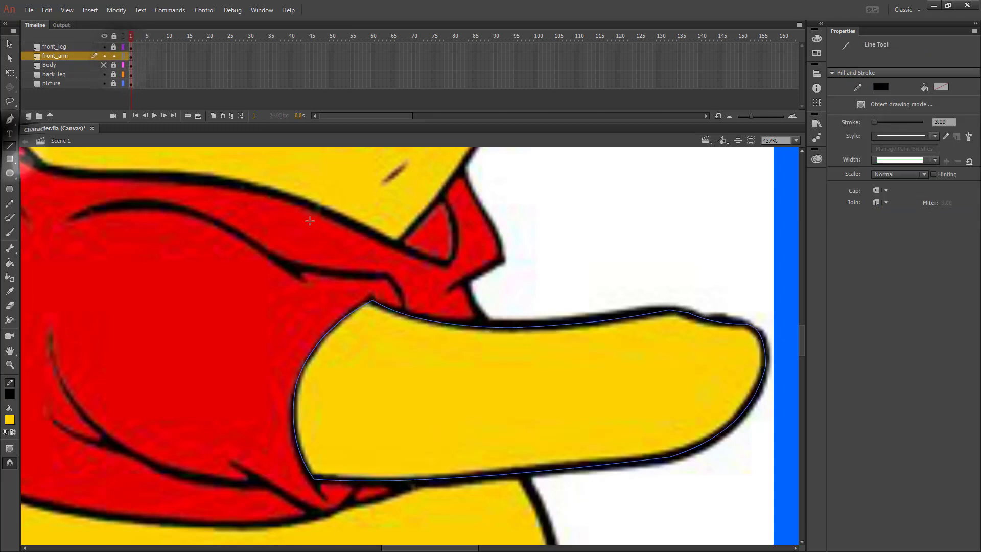
{"action": "left_click_drag", "start_coordinate": [404, 314], "coordinate": [386, 278]}
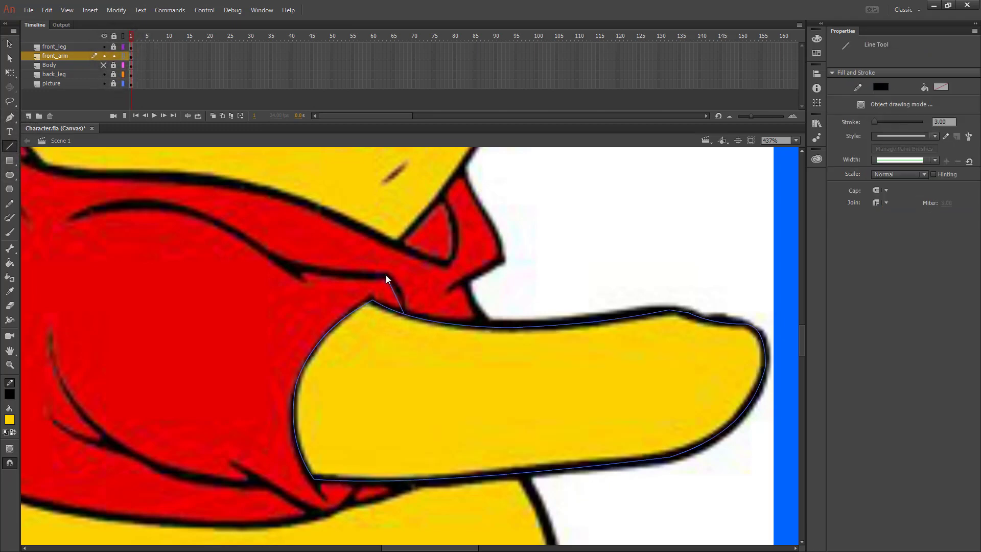
{"action": "left_click", "coordinate": [9, 463]}
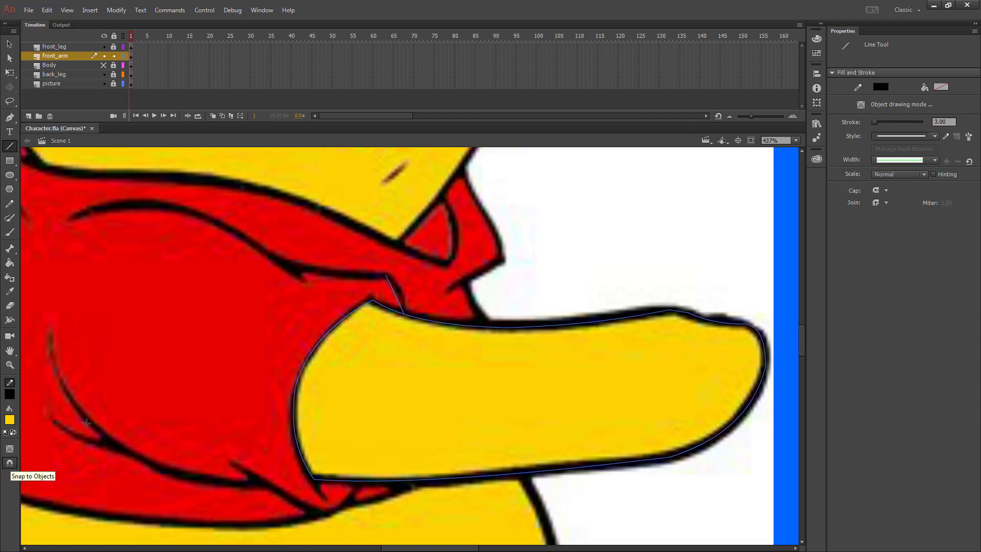
{"action": "left_click_drag", "start_coordinate": [384, 276], "coordinate": [76, 219]}
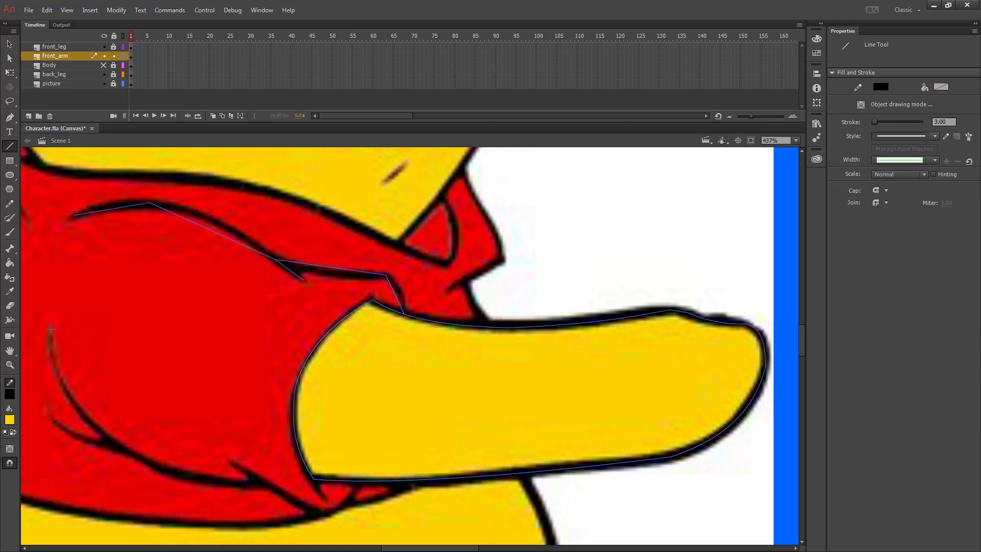
Draw straight lines along the lower sleeve creases and the sleeve hem up to the underside of the arm
{"action": "mouse_move", "coordinate": [51, 330]}
{"action": "left_mouse_down"}
{"action": "mouse_move", "coordinate": [92, 426]}
{"action": "mouse_move", "coordinate": [113, 448]}
{"action": "left_mouse_up"}
{"action": "mouse_move", "coordinate": [53, 419]}
{"action": "left_mouse_down"}
{"action": "mouse_move", "coordinate": [113, 448]}
{"action": "mouse_move", "coordinate": [265, 485]}
{"action": "mouse_move", "coordinate": [240, 469]}
{"action": "mouse_move", "coordinate": [319, 513]}
{"action": "mouse_move", "coordinate": [360, 480]}
{"action": "mouse_move", "coordinate": [325, 498]}
{"action": "mouse_move", "coordinate": [315, 480]}
{"action": "left_mouse_up"}
{"action": "left_click", "coordinate": [9, 44]}
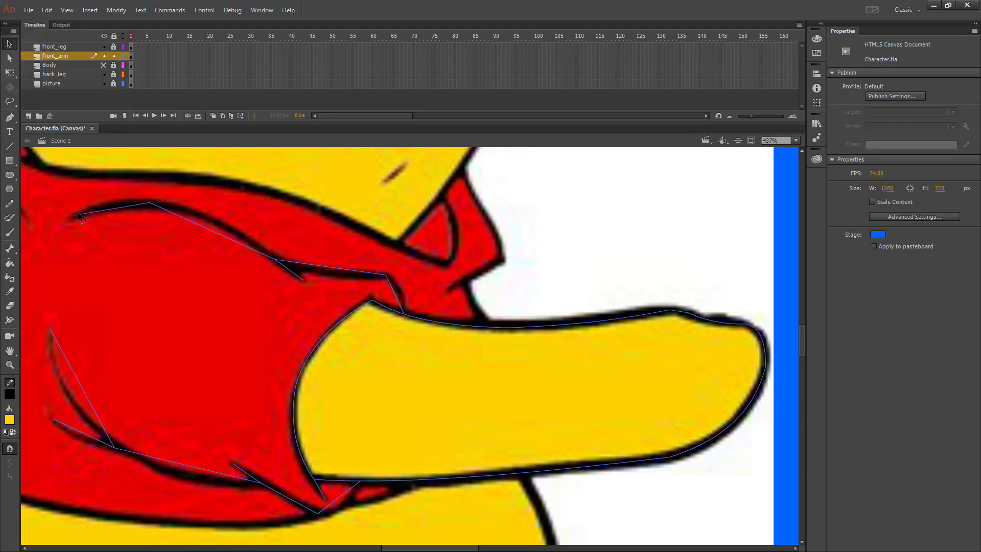
Bend the upper sleeve crease lines and the sleeve's upper cuff edge into curves matching the picture
{"action": "left_click_drag", "start_coordinate": [114, 207], "coordinate": [111, 201]}
{"action": "left_click_drag", "start_coordinate": [222, 237], "coordinate": [225, 224]}
{"action": "left_click_drag", "start_coordinate": [329, 267], "coordinate": [333, 274]}
{"action": "left_click_drag", "start_coordinate": [402, 305], "coordinate": [399, 287]}
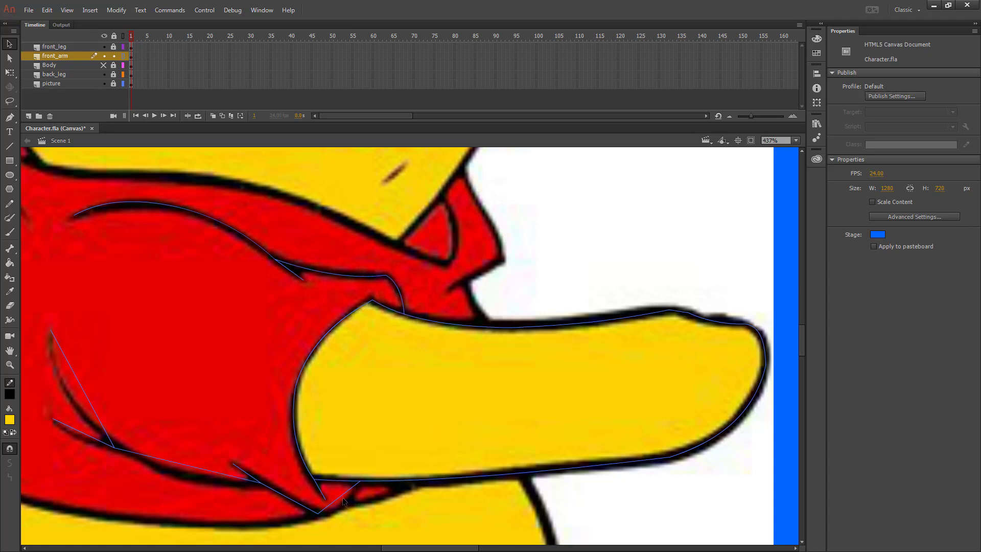
Curve the lower sleeve hem and the long lower creases to match the picture, adjusting the arm outline's lower corner point
{"action": "left_click_drag", "start_coordinate": [342, 497], "coordinate": [345, 507]}
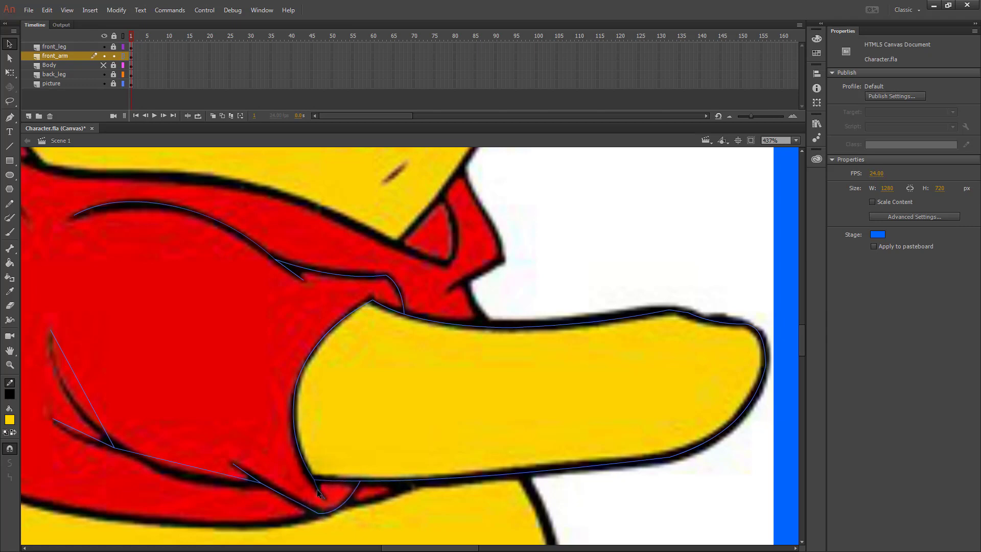
{"action": "left_click_drag", "start_coordinate": [314, 479], "coordinate": [311, 479]}
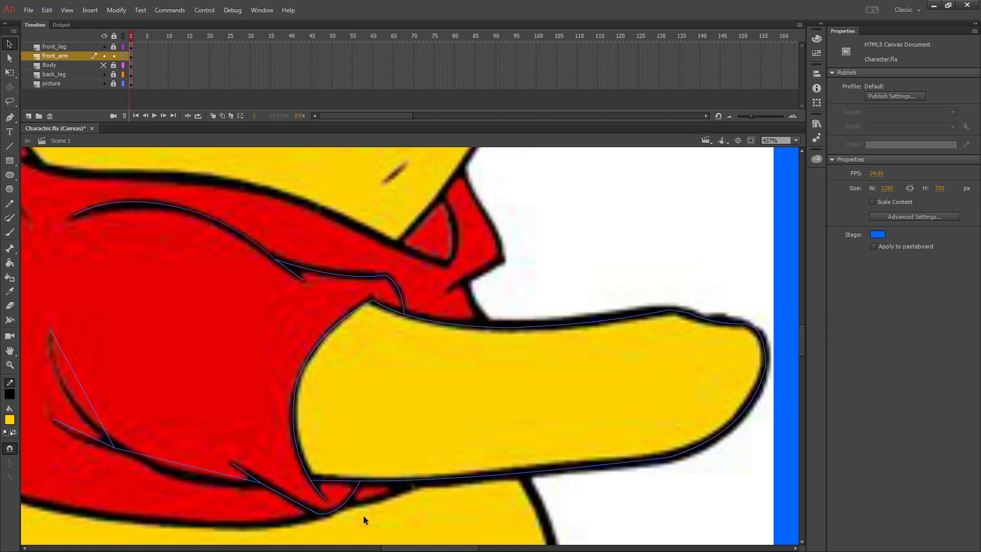
{"action": "left_click_drag", "start_coordinate": [192, 468], "coordinate": [190, 480]}
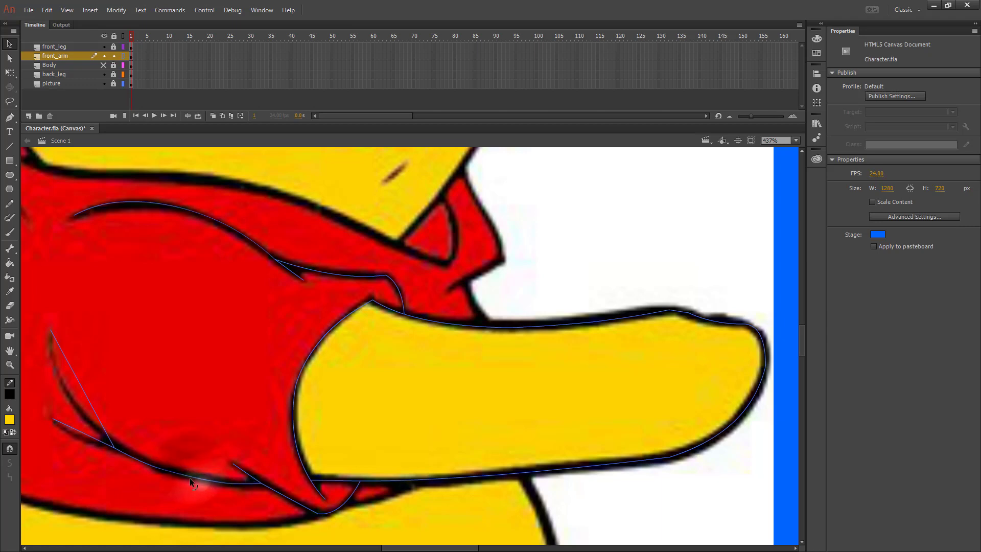
{"action": "left_click_drag", "start_coordinate": [83, 387], "coordinate": [72, 399]}
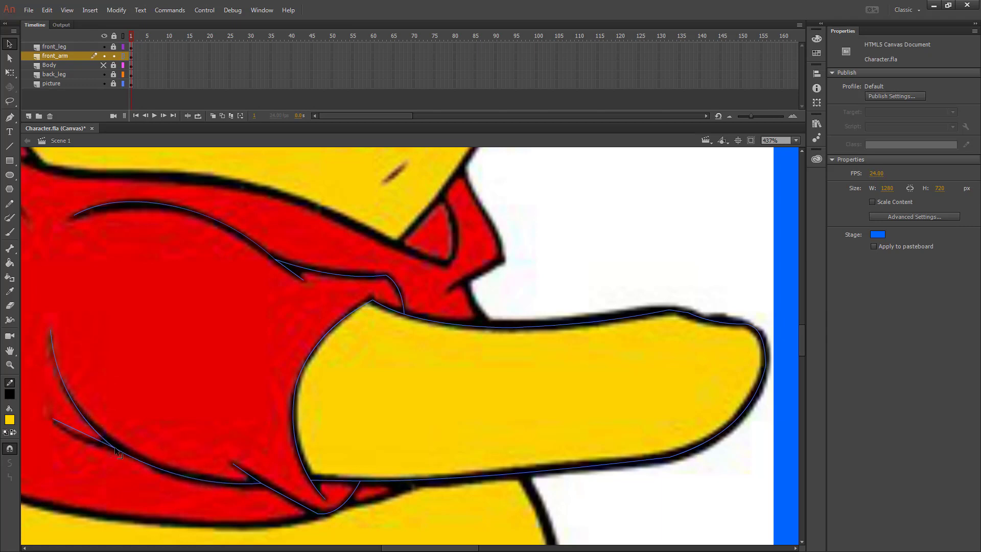
Curve the short lower-back sleeve crease and fine-tune its junction with the long crease, turning object snapping off for the adjustment and on again
{"action": "left_click_drag", "start_coordinate": [115, 447], "coordinate": [112, 449]}
{"action": "left_click_drag", "start_coordinate": [112, 450], "coordinate": [114, 449]}
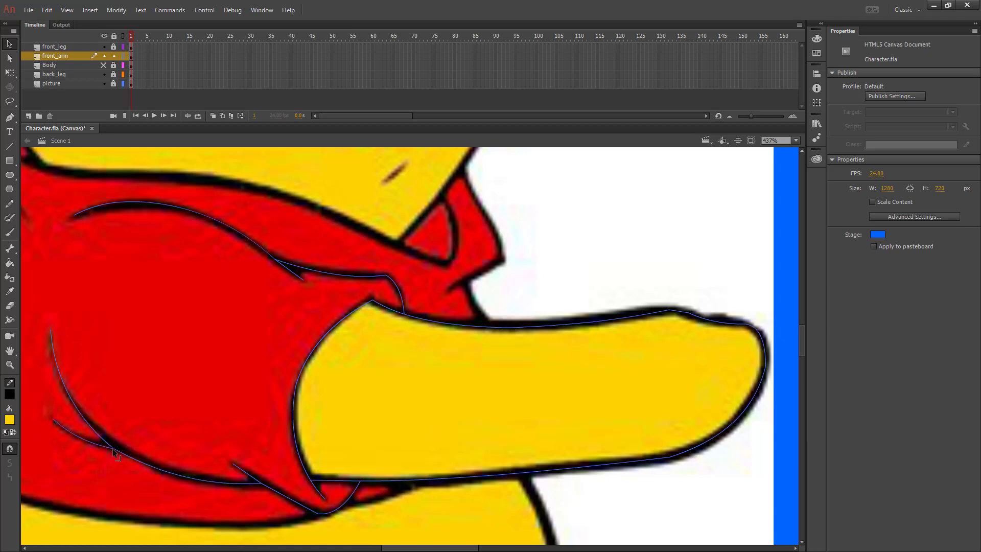
{"action": "left_click", "coordinate": [11, 447]}
{"action": "left_click_drag", "start_coordinate": [114, 448], "coordinate": [115, 445]}
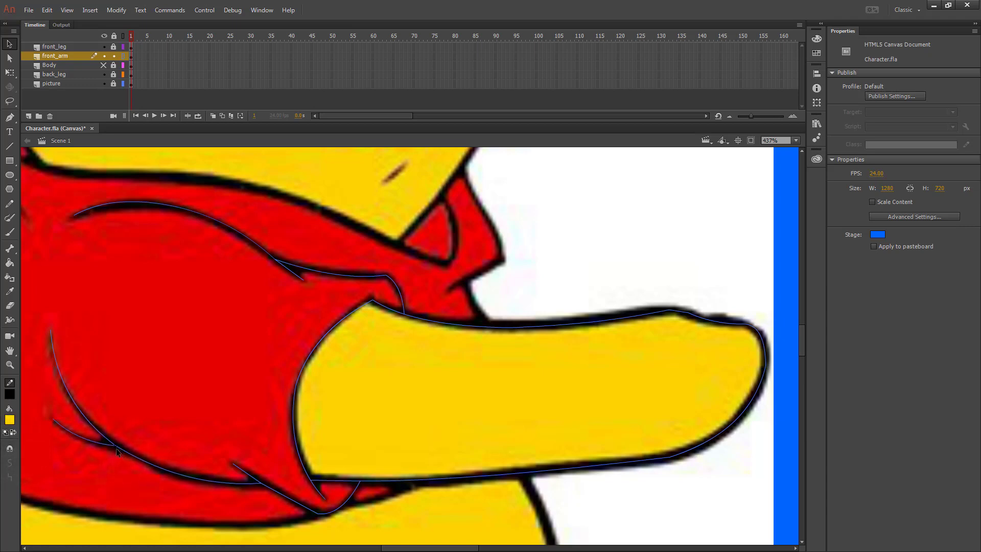
{"action": "left_click", "coordinate": [11, 448]}
Adjust the junction where the long lower crease meets the short crease near the sleeve hem so the lines follow the picture
{"action": "left_click", "coordinate": [243, 471]}
{"action": "left_click_drag", "start_coordinate": [262, 483], "coordinate": [259, 484]}
{"action": "left_click", "coordinate": [258, 484]}
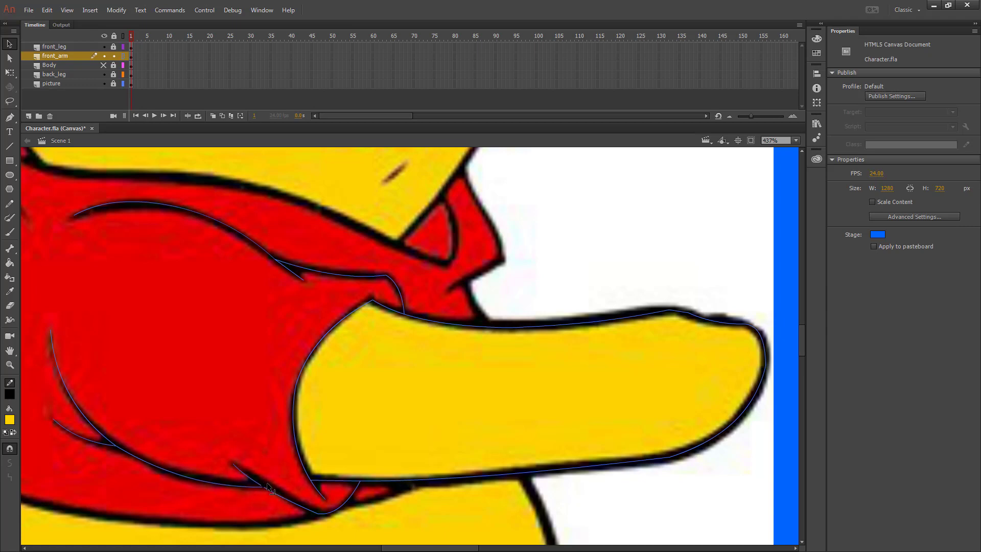
{"action": "left_click_drag", "start_coordinate": [264, 483], "coordinate": [267, 486]}
{"action": "left_click_drag", "start_coordinate": [264, 487], "coordinate": [269, 484]}
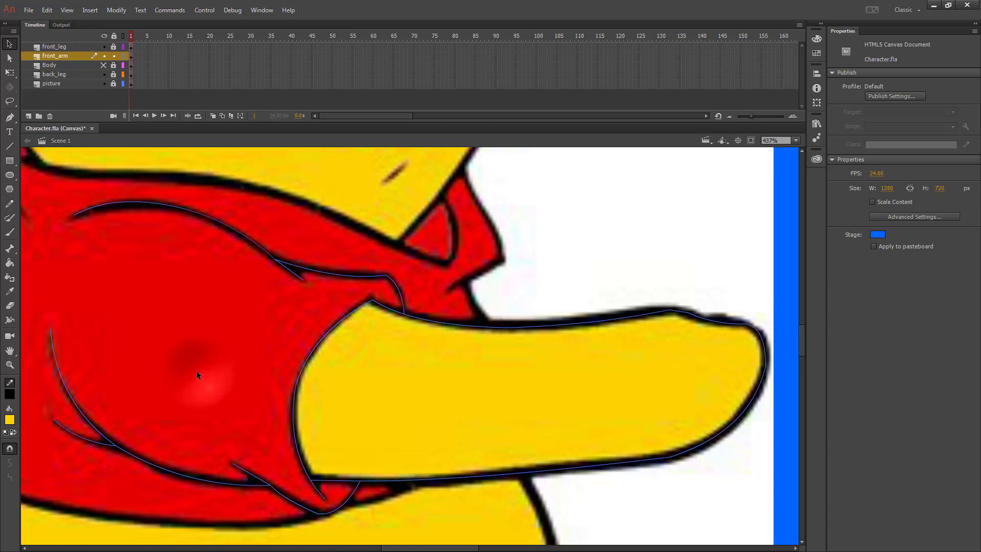
Display the front_arm layer with full strokes and fills instead of outlines, and check its lines without the picture
{"action": "left_click", "coordinate": [123, 56]}
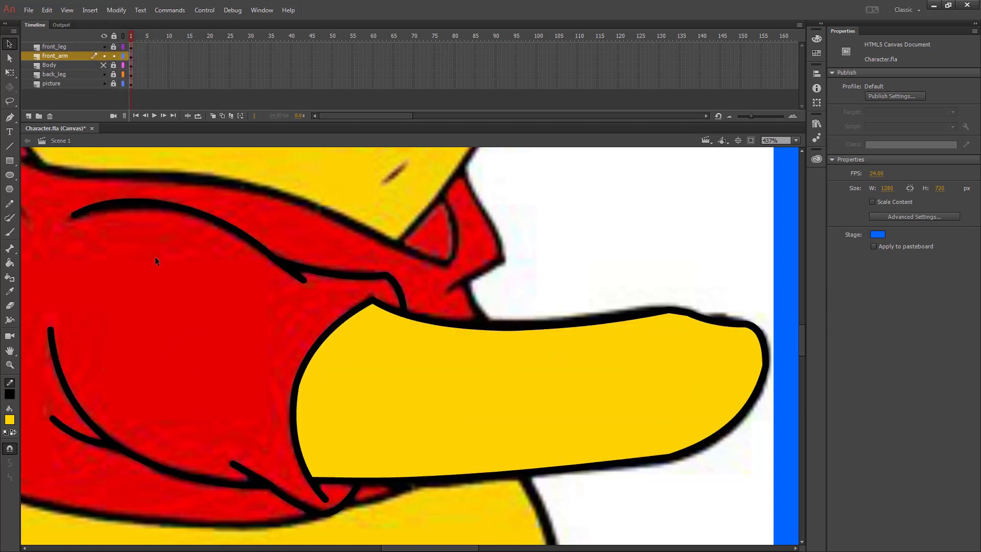
{"action": "left_click", "coordinate": [104, 83]}
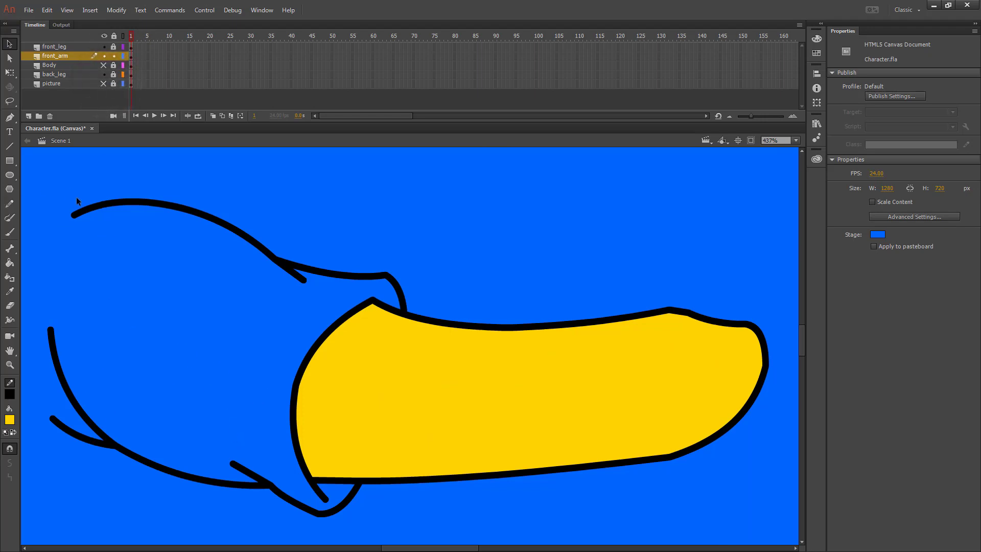
{"action": "left_click", "coordinate": [104, 82]}
Close the sleeve's open shoulder end with a straight line and fill the sleeve with the red sampled from the Body layer's shirt
{"action": "left_click", "coordinate": [11, 147]}
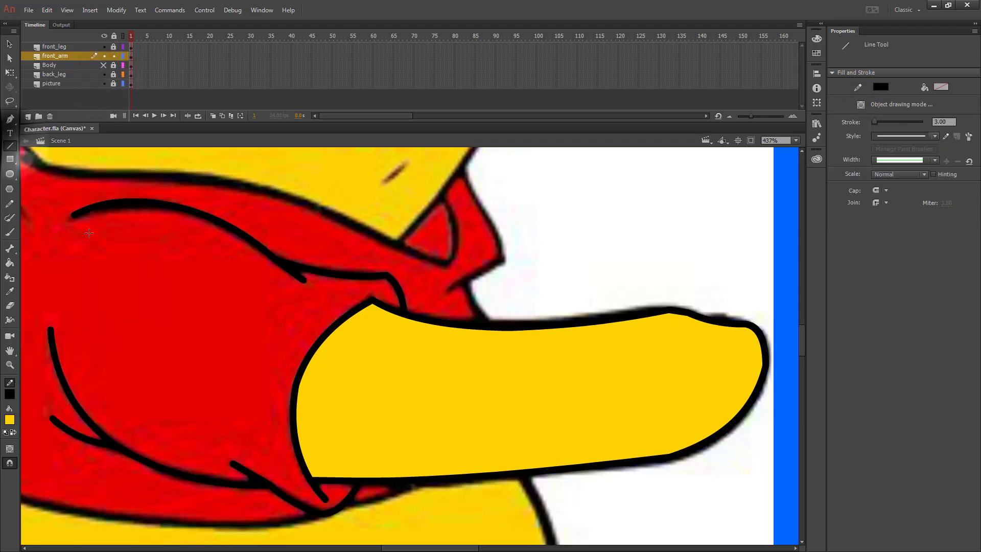
{"action": "left_click_drag", "start_coordinate": [73, 222], "coordinate": [49, 330]}
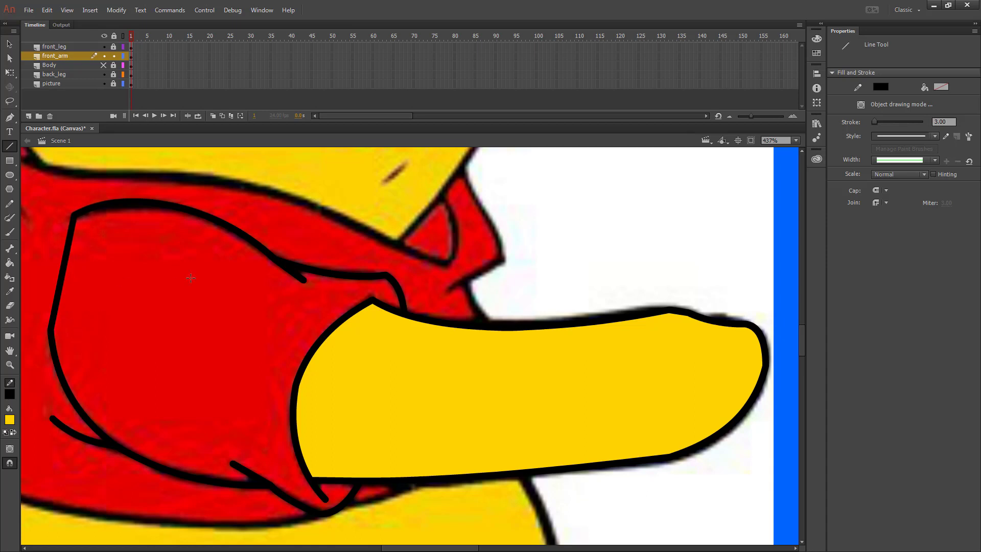
{"action": "left_click", "coordinate": [104, 64]}
{"action": "left_click", "coordinate": [10, 420]}
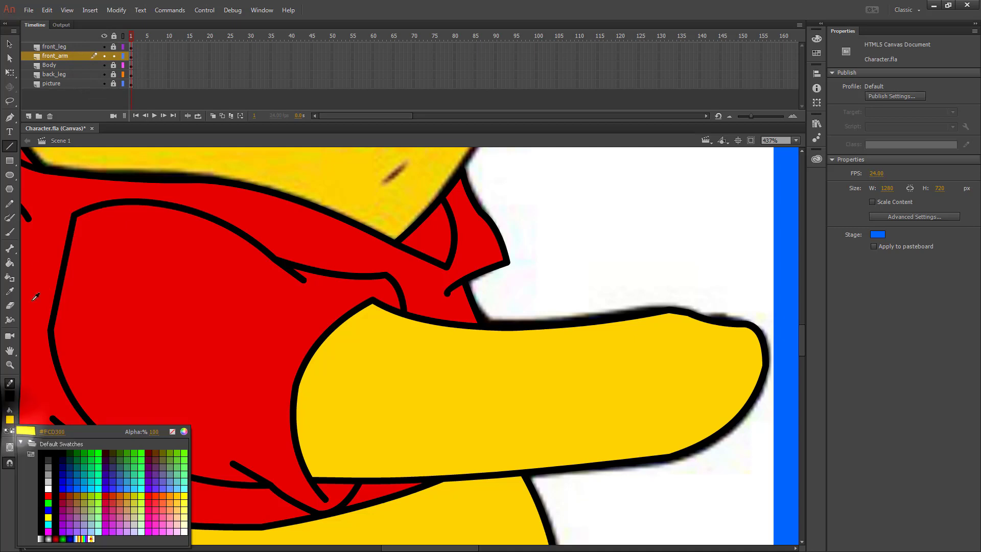
{"action": "left_click", "coordinate": [32, 251]}
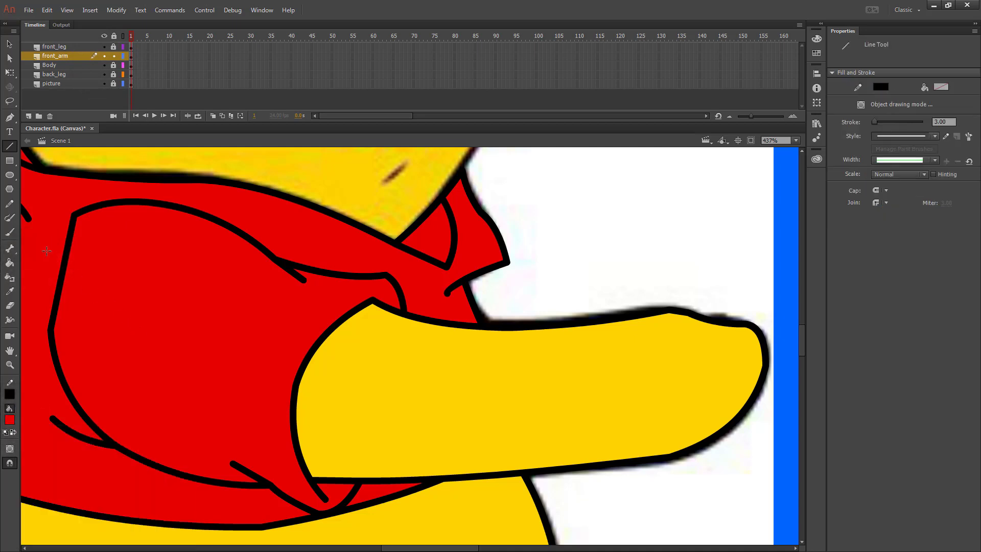
{"action": "left_click", "coordinate": [104, 65]}
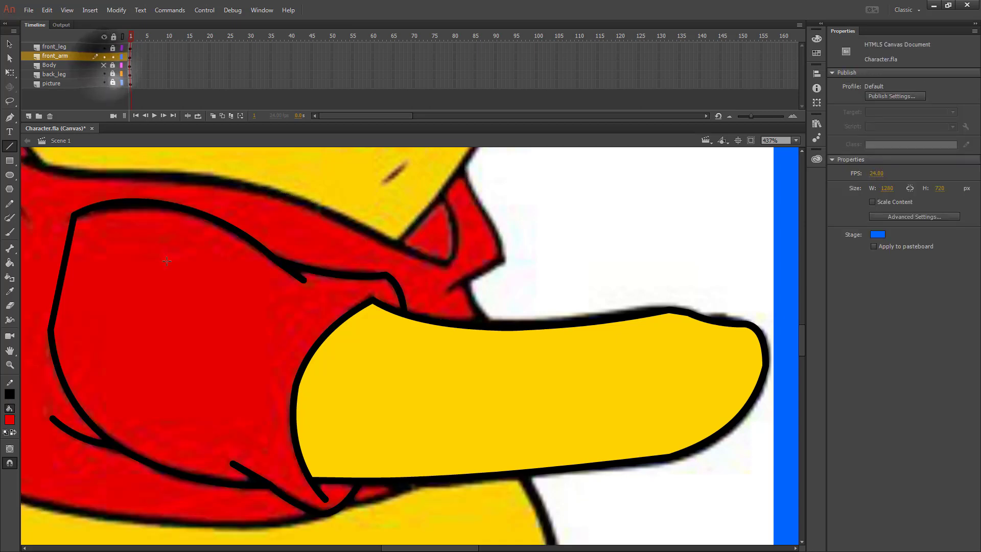
{"action": "left_click", "coordinate": [10, 263]}
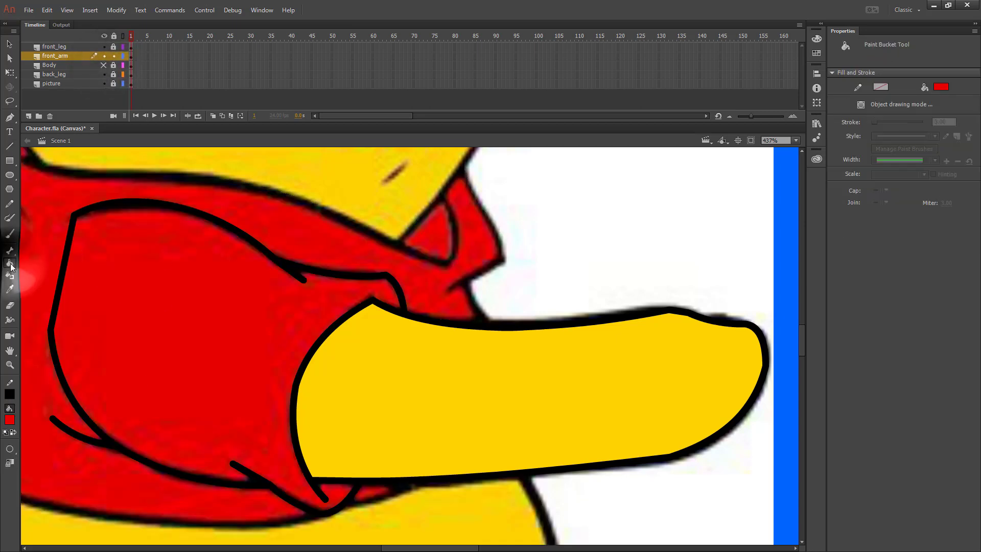
{"action": "left_click", "coordinate": [204, 296]}
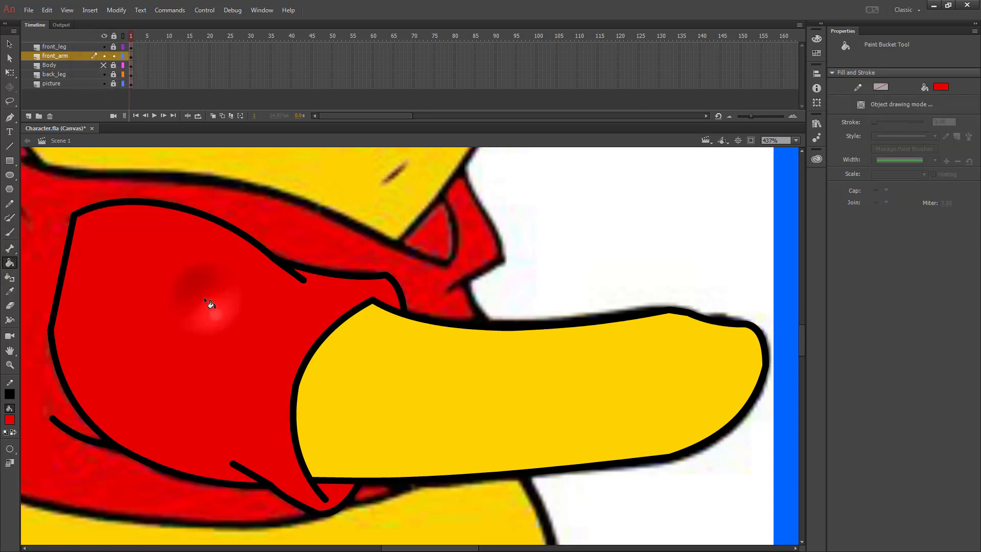
Delete the straight line closing the sleeve's shoulder end, keeping the red fill
{"action": "left_click", "coordinate": [9, 43]}
{"action": "left_click", "coordinate": [66, 258]}
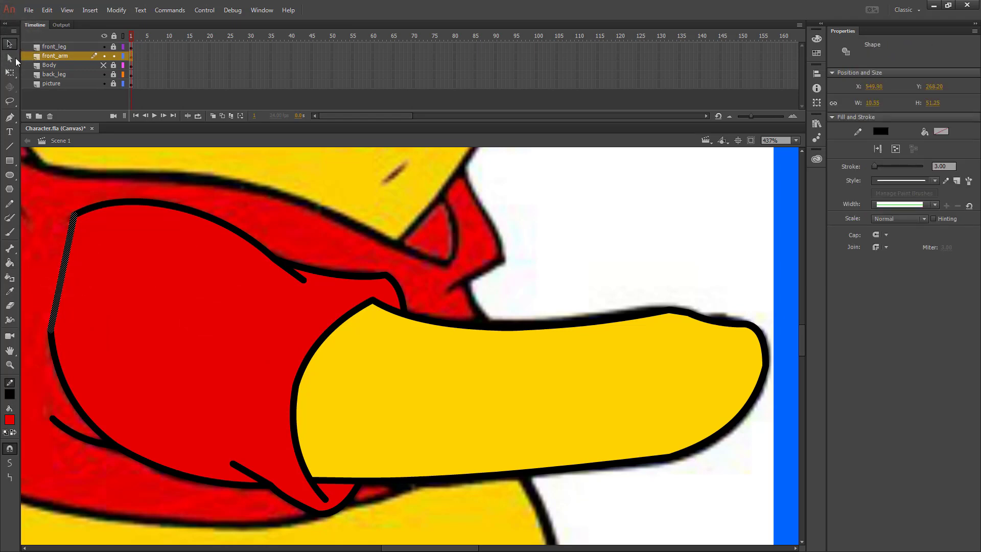
{"action": "key", "text": "Delete"}
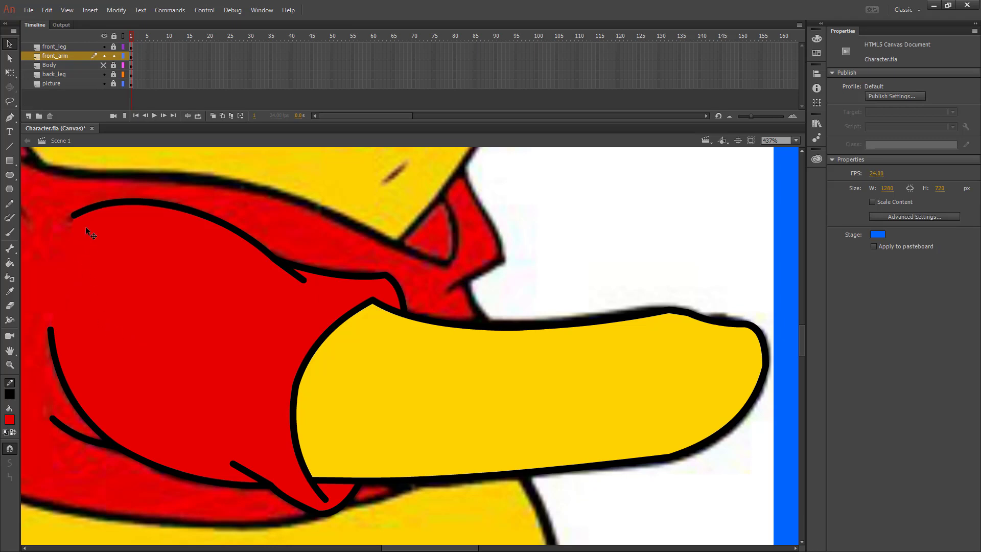
Show the Body layer again and check the front arm against the drawn parts with the picture layer temporarily hidden
{"action": "left_click", "coordinate": [105, 83]}
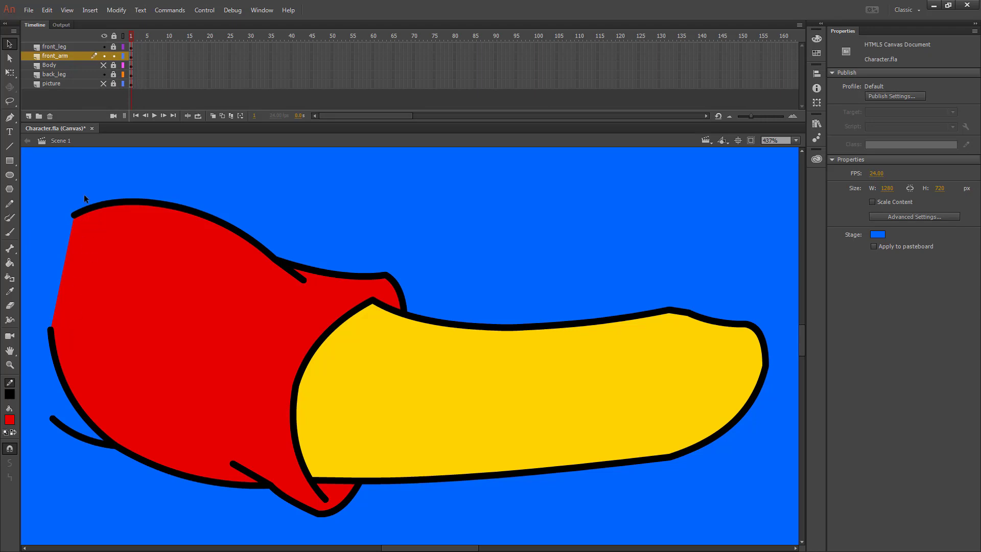
{"action": "left_click", "coordinate": [103, 84]}
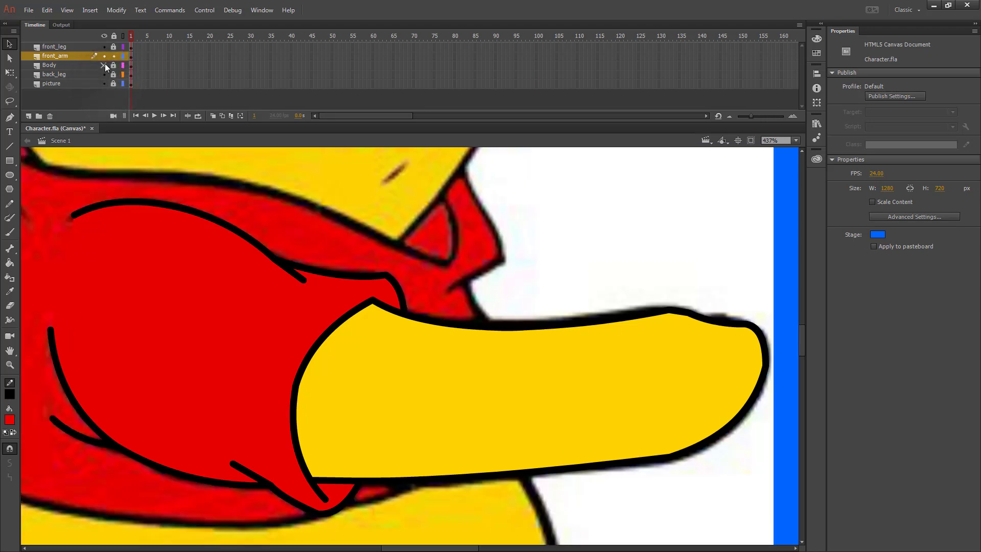
{"action": "left_click", "coordinate": [105, 65]}
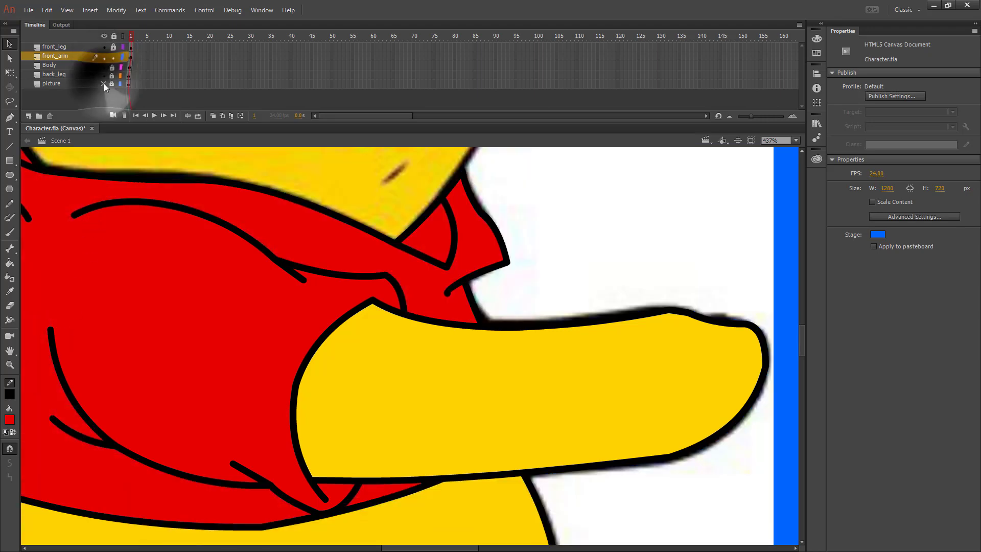
{"action": "left_click", "coordinate": [103, 84]}
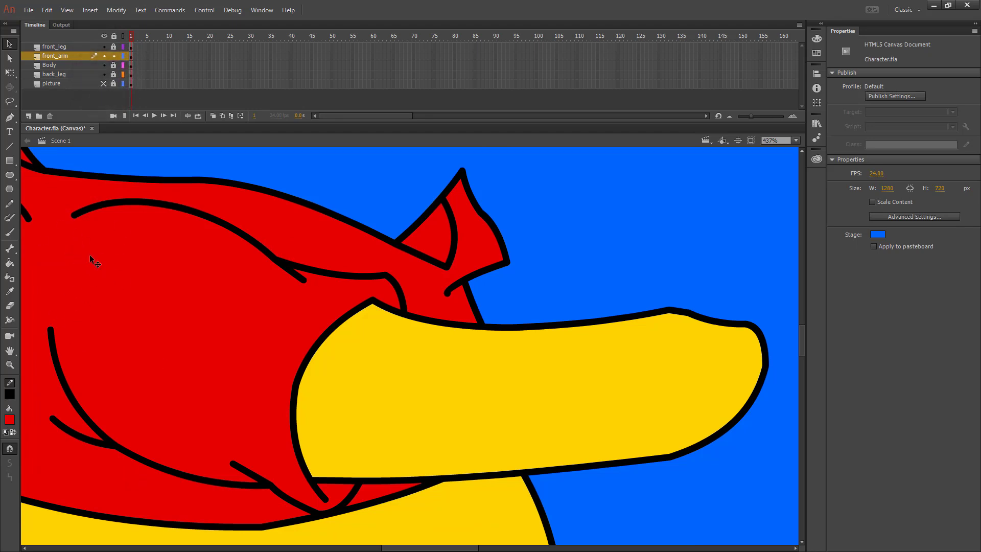
{"action": "left_click", "coordinate": [103, 83]}
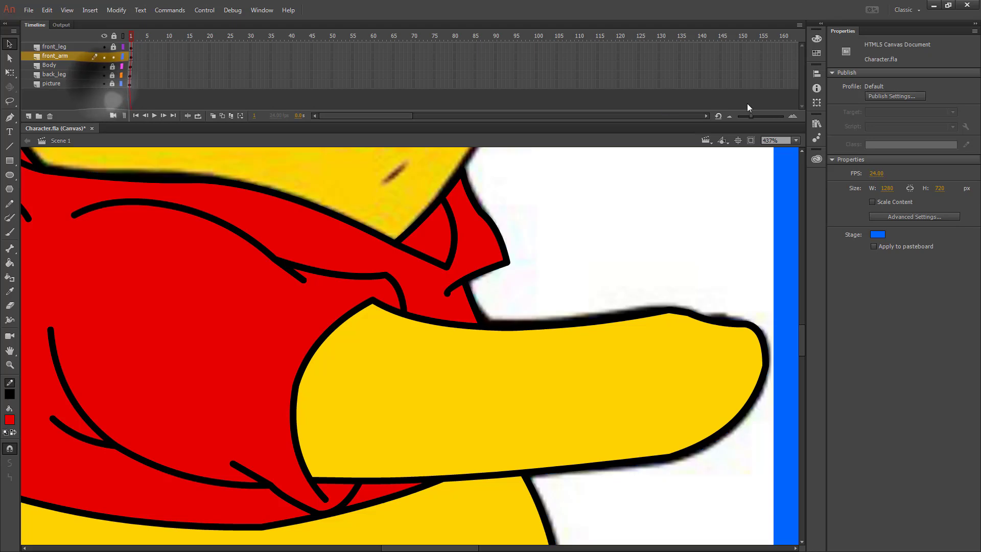
Lock the front_arm layer and add a new layer named back_arm directly above the picture layer
{"action": "left_click", "coordinate": [795, 141]}
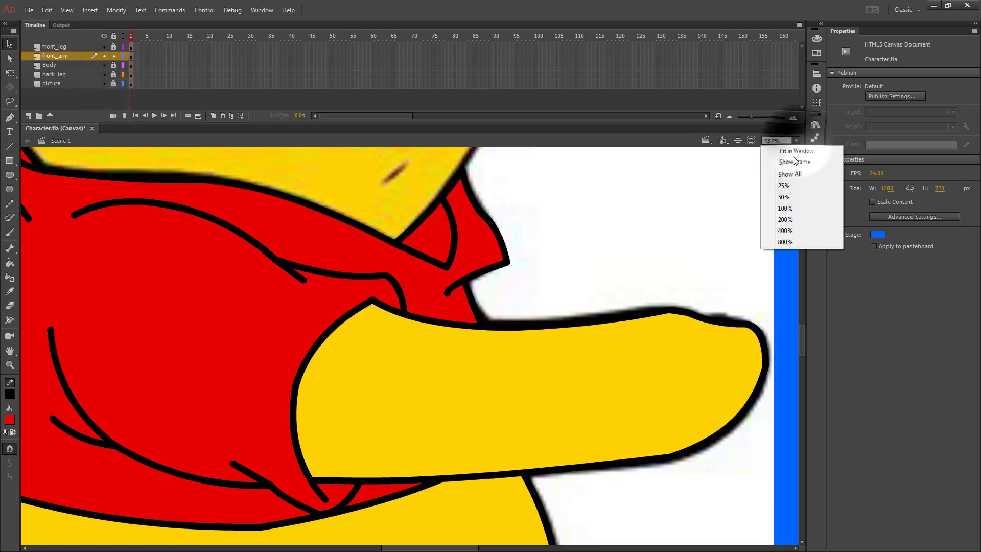
{"action": "left_click", "coordinate": [785, 208]}
{"action": "left_click", "coordinate": [114, 55]}
{"action": "left_click", "coordinate": [46, 84]}
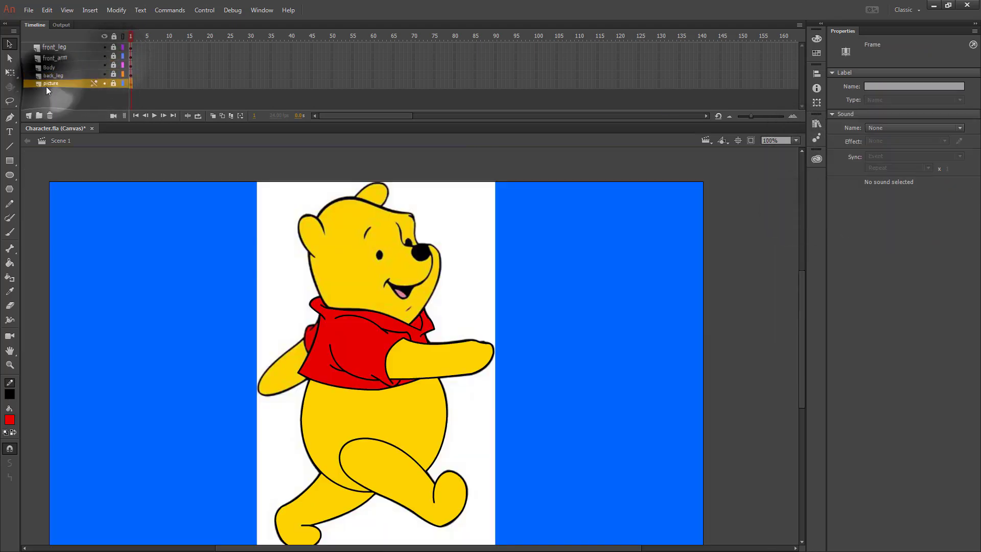
{"action": "left_click", "coordinate": [28, 115]}
{"action": "left_click", "coordinate": [58, 83]}
{"action": "double_click", "coordinate": [57, 83]}
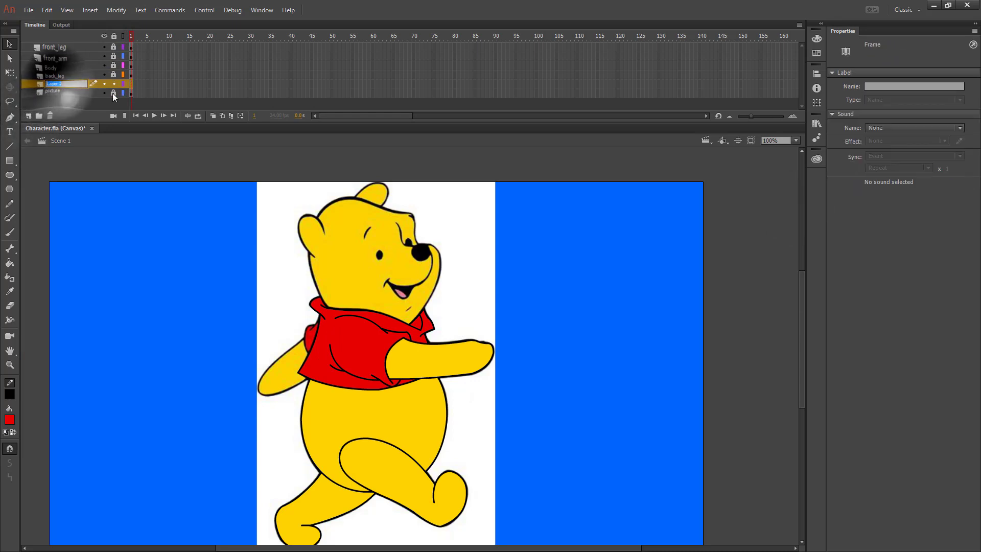
{"action": "type", "text": "back"}
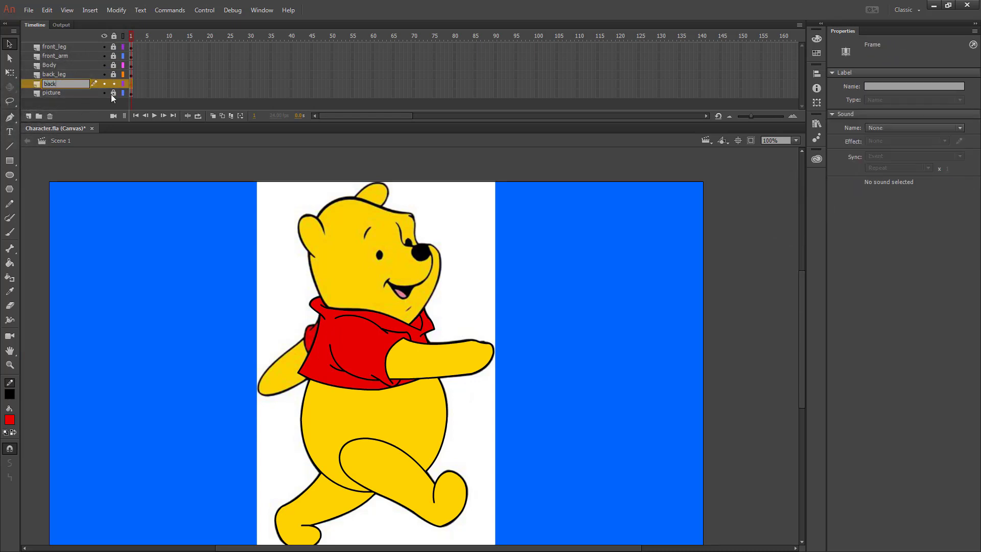
{"action": "type", "text": "_arm"}
{"action": "key", "text": "Return"}
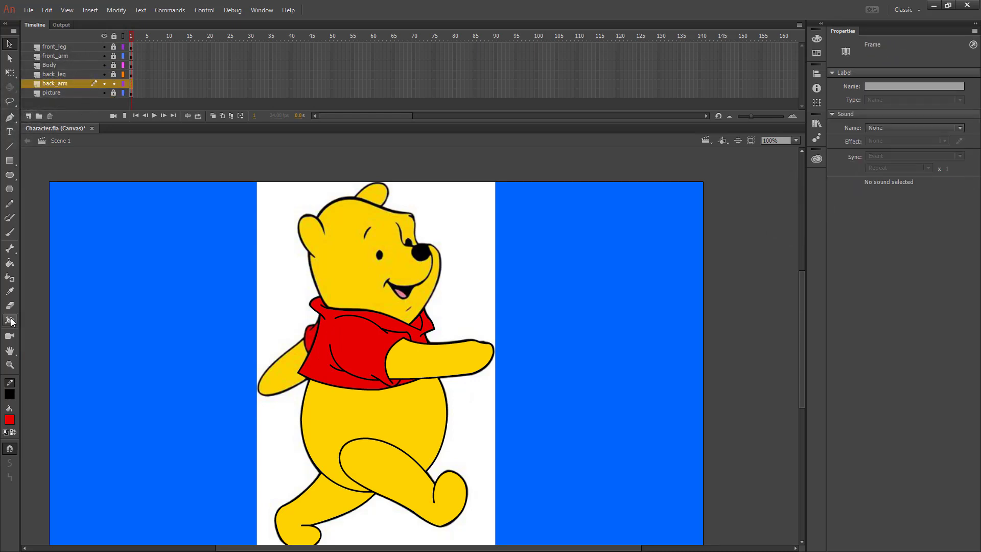
Hide the Body layer to expose the back arm and its sleeve in the reference picture
{"action": "left_click", "coordinate": [10, 364]}
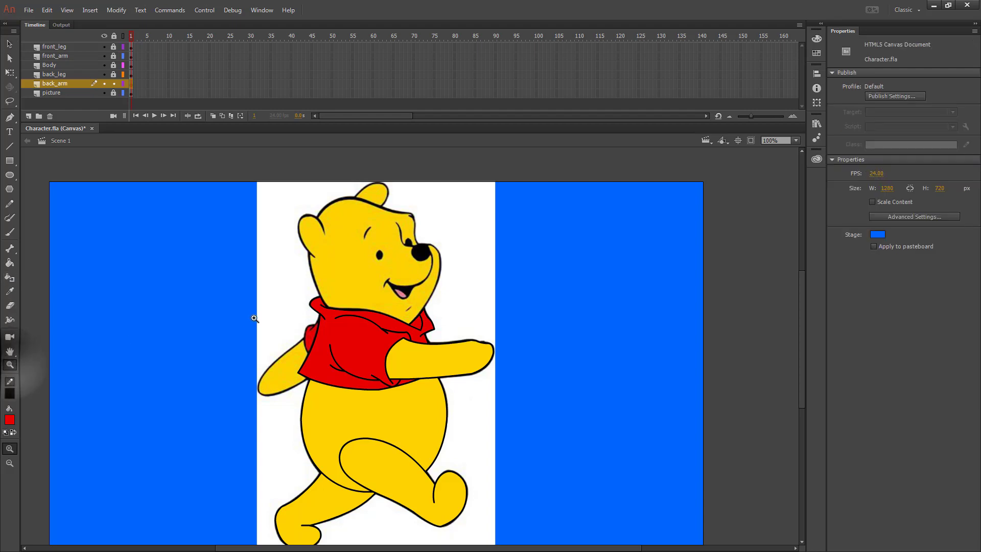
{"action": "left_click_drag", "start_coordinate": [300, 412], "coordinate": [335, 402]}
{"action": "left_click", "coordinate": [105, 65]}
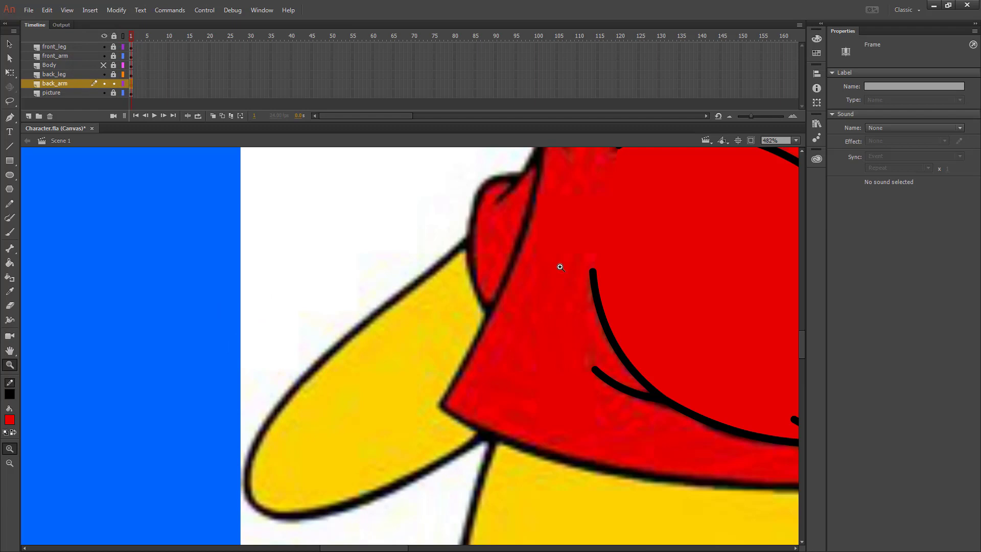
{"action": "left_click", "coordinate": [9, 44]}
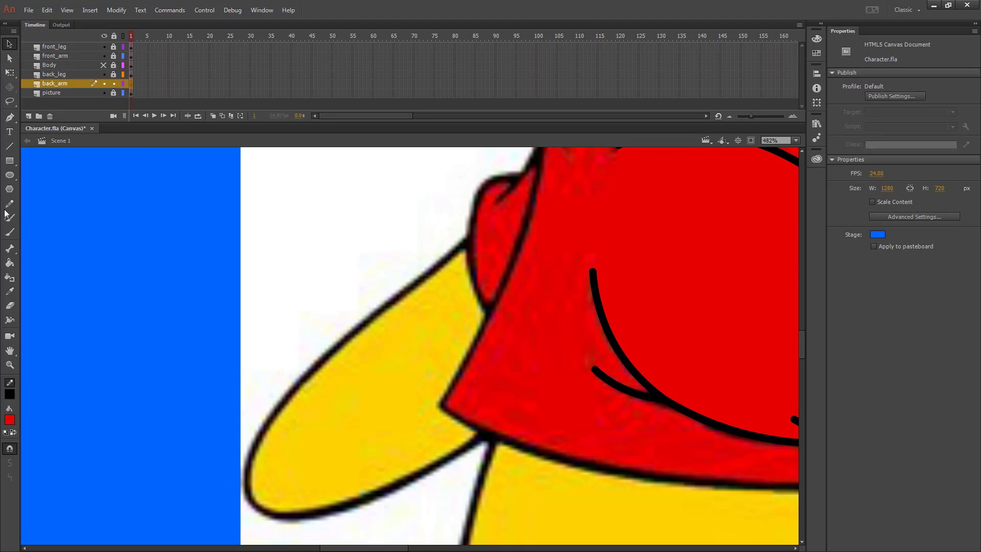
Draw connected straight lines along the back sleeve's edge, from under the collar down into the shirt, with back_arm in outline view
{"action": "left_click", "coordinate": [9, 146]}
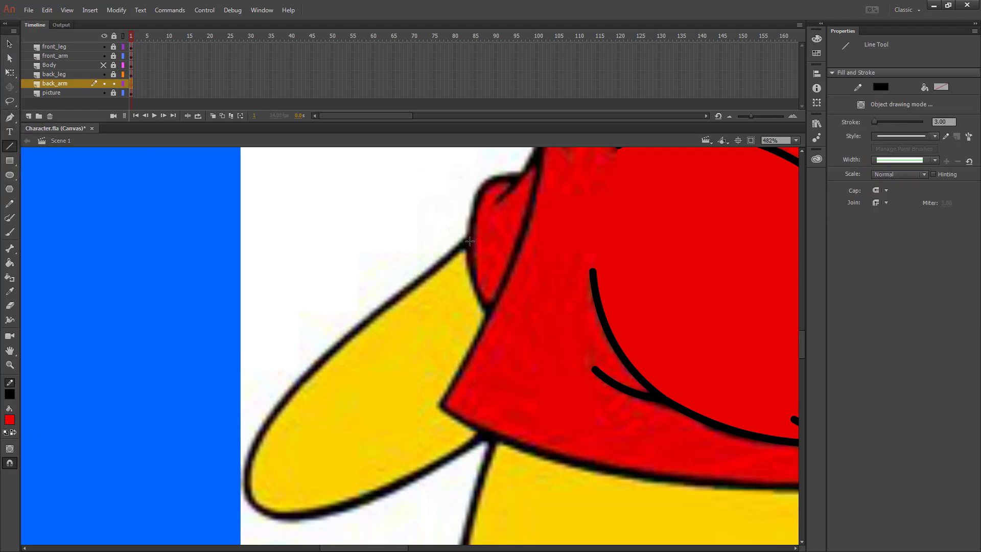
{"action": "left_click_drag", "start_coordinate": [469, 241], "coordinate": [484, 183]}
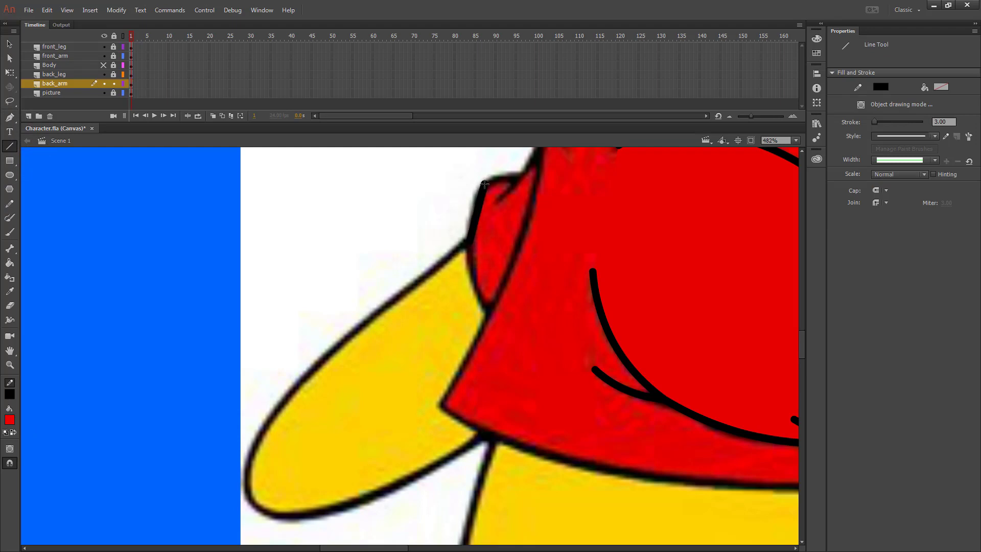
{"action": "left_click", "coordinate": [123, 83]}
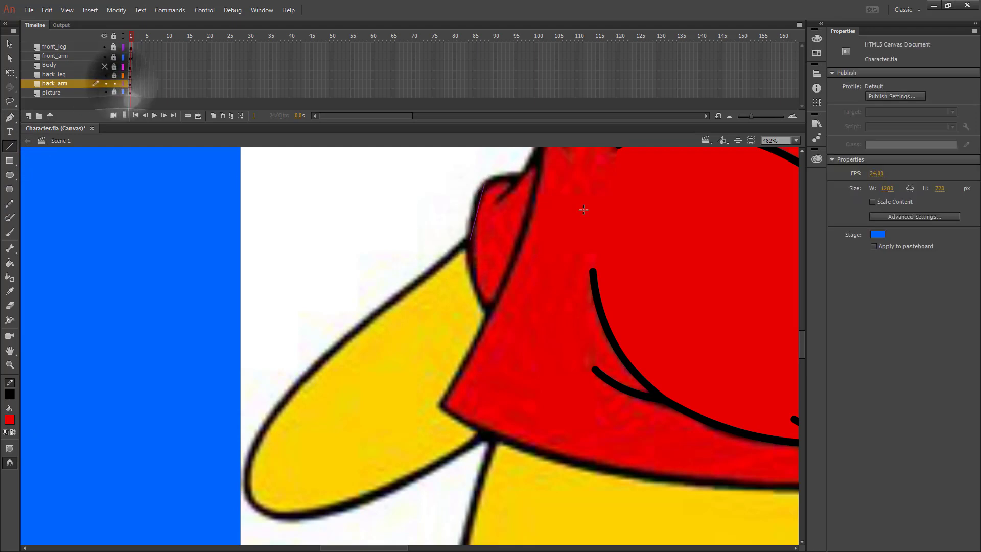
{"action": "left_click_drag", "start_coordinate": [484, 182], "coordinate": [518, 178]}
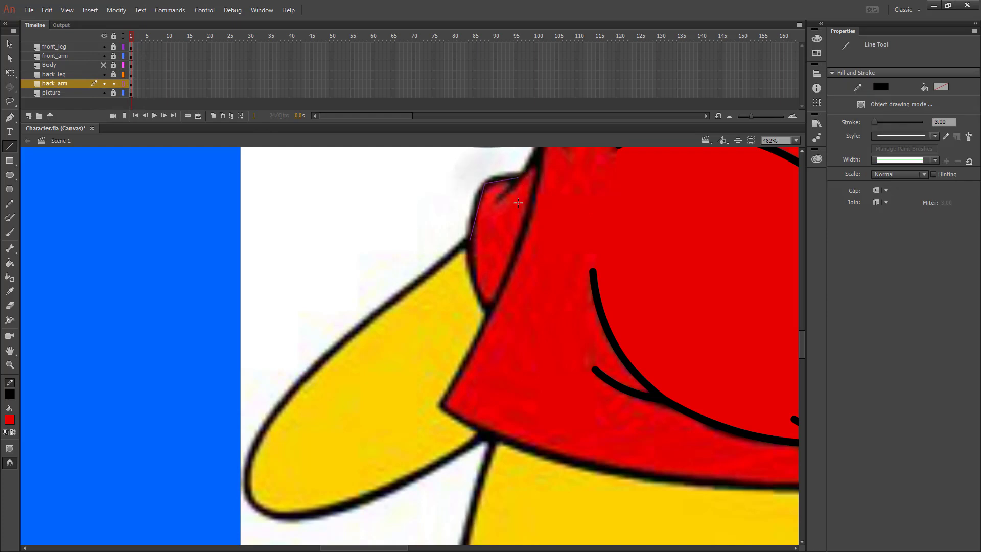
{"action": "scroll", "coordinate": [554, 322], "scroll_direction": "up", "scroll_amount": 3}
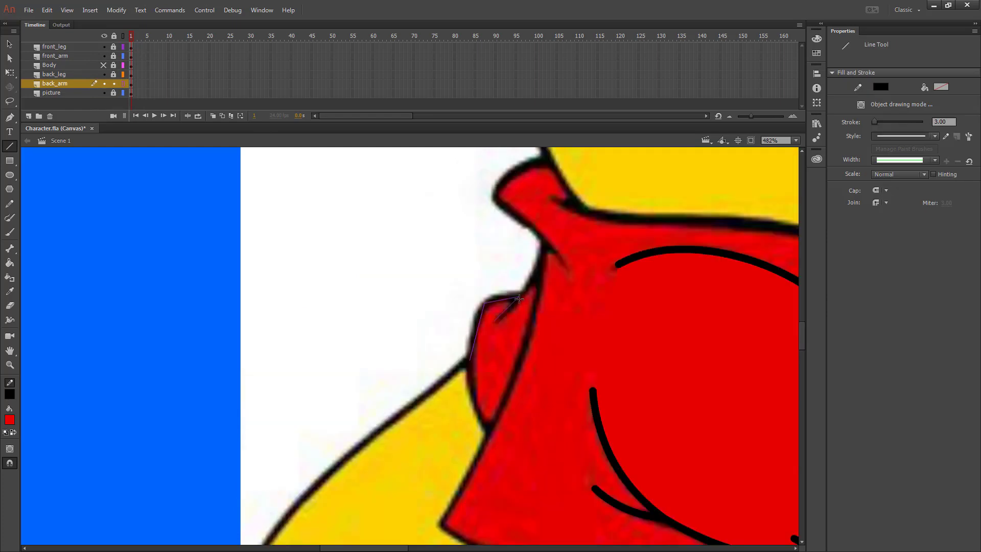
{"action": "left_click_drag", "start_coordinate": [515, 299], "coordinate": [552, 258]}
{"action": "left_click_drag", "start_coordinate": [470, 360], "coordinate": [529, 495]}
{"action": "scroll", "coordinate": [528, 495], "scroll_direction": "down", "scroll_amount": 5}
Bend the sleeve lines to follow the picture's contour and move their end points into the shirt and to the collar
{"action": "left_click", "coordinate": [9, 44]}
{"action": "scroll", "coordinate": [510, 210], "scroll_direction": "up", "scroll_amount": 3}
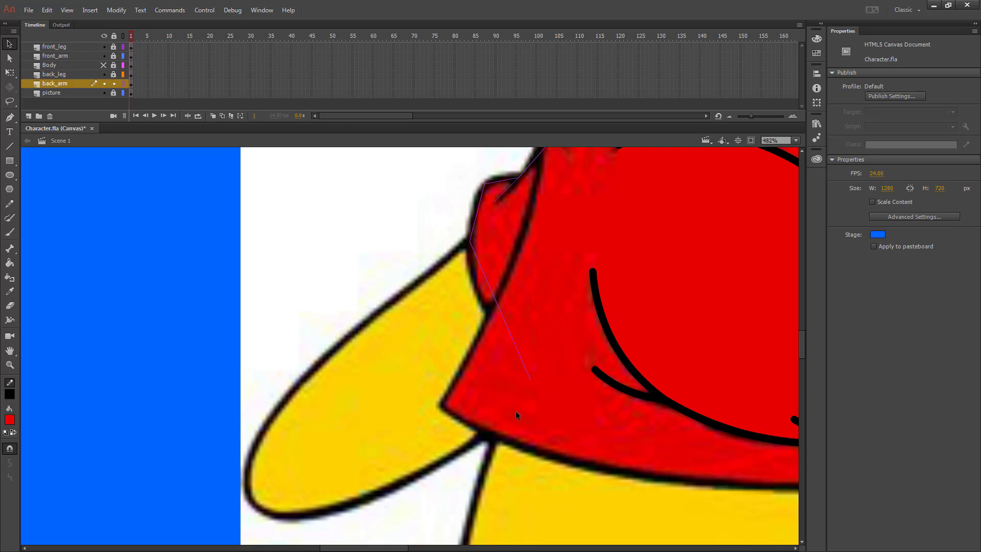
{"action": "left_click_drag", "start_coordinate": [531, 384], "coordinate": [548, 397]}
{"action": "left_click_drag", "start_coordinate": [510, 316], "coordinate": [493, 331]}
{"action": "left_click_drag", "start_coordinate": [470, 231], "coordinate": [522, 178]}
{"action": "scroll", "coordinate": [573, 280], "scroll_direction": "up", "scroll_amount": 3}
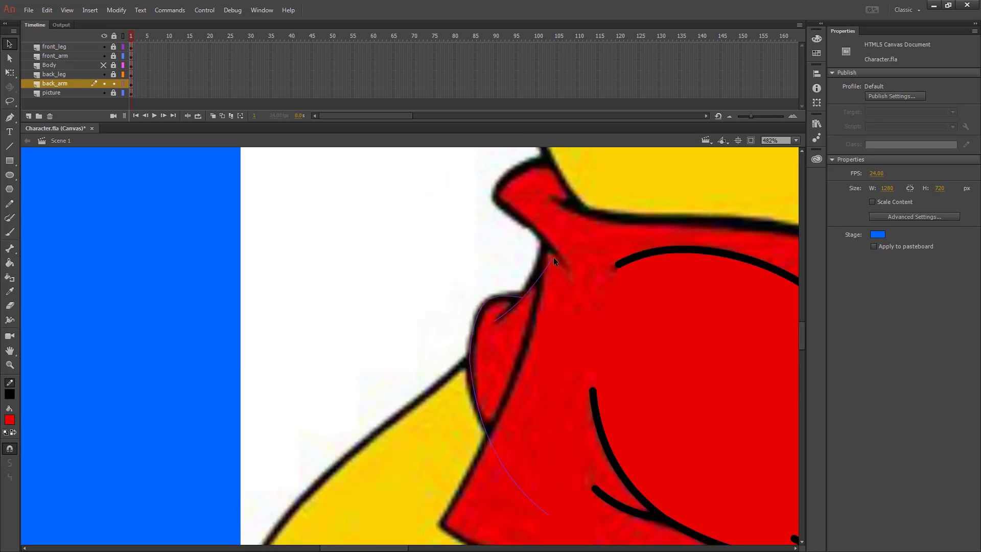
{"action": "mouse_move", "coordinate": [553, 258]}
{"action": "left_mouse_down"}
{"action": "mouse_move", "coordinate": [556, 244]}
{"action": "mouse_move", "coordinate": [546, 247]}
{"action": "left_mouse_up"}
Close the sleeve with a straight line between its two open ends and bow it outward into the shirt
{"action": "left_click", "coordinate": [9, 145]}
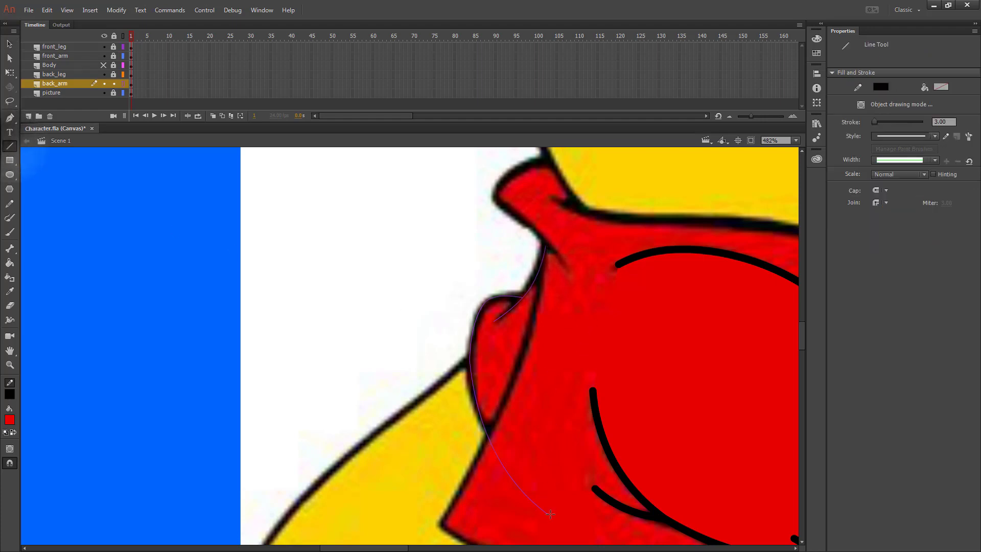
{"action": "left_click_drag", "start_coordinate": [550, 512], "coordinate": [548, 248]}
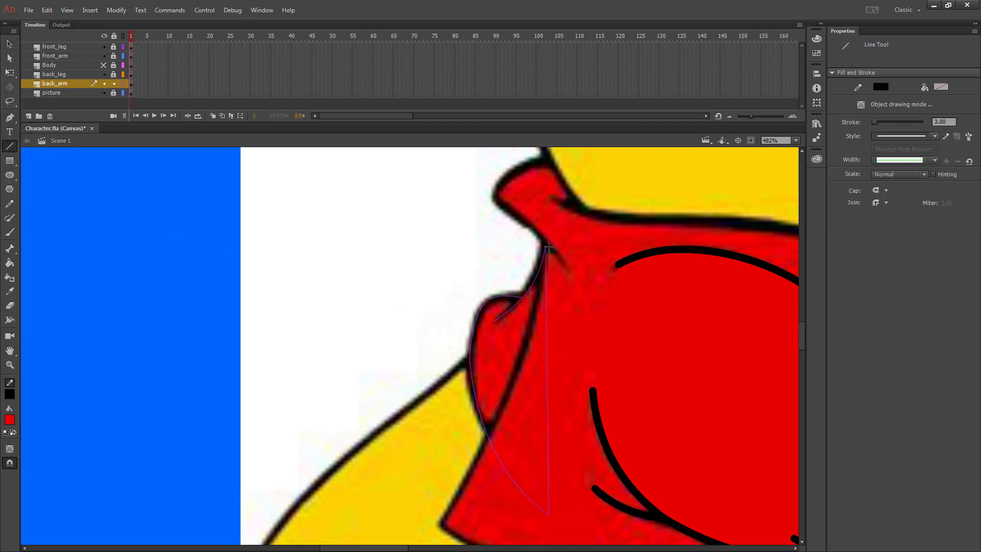
{"action": "key", "text": "v"}
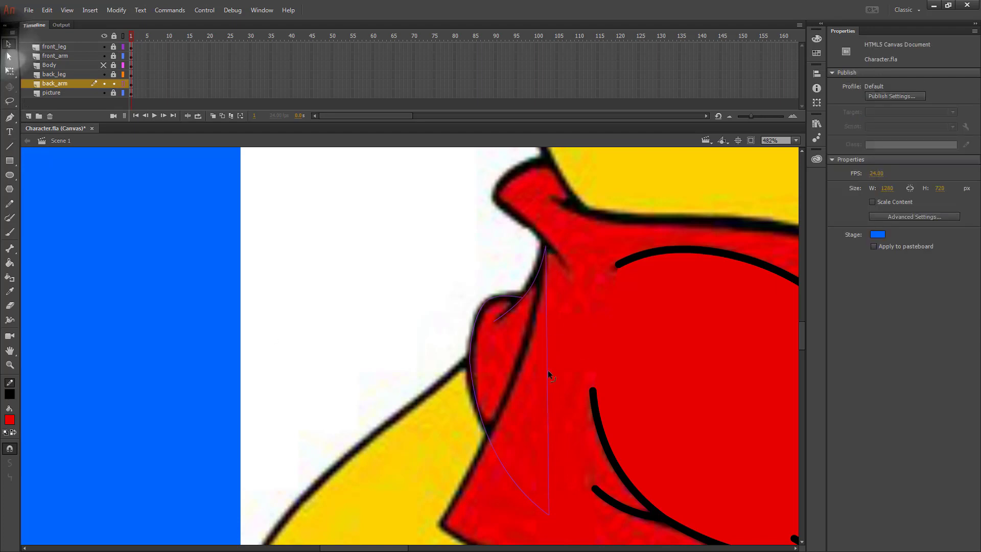
{"action": "left_click_drag", "start_coordinate": [547, 369], "coordinate": [714, 345]}
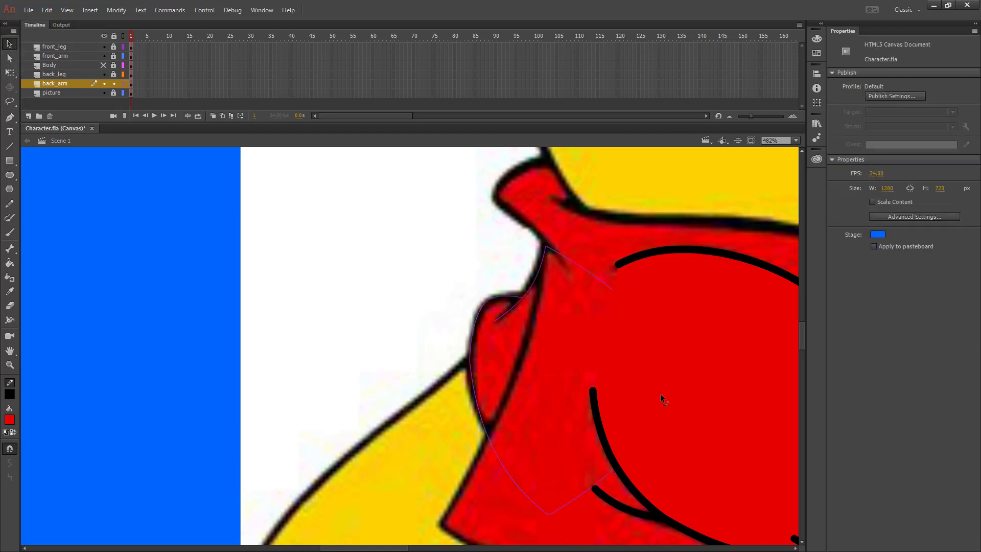
Hide the front_arm layer, turn off back_arm's outline view and fill the sleeve with red
{"action": "left_click", "coordinate": [104, 56]}
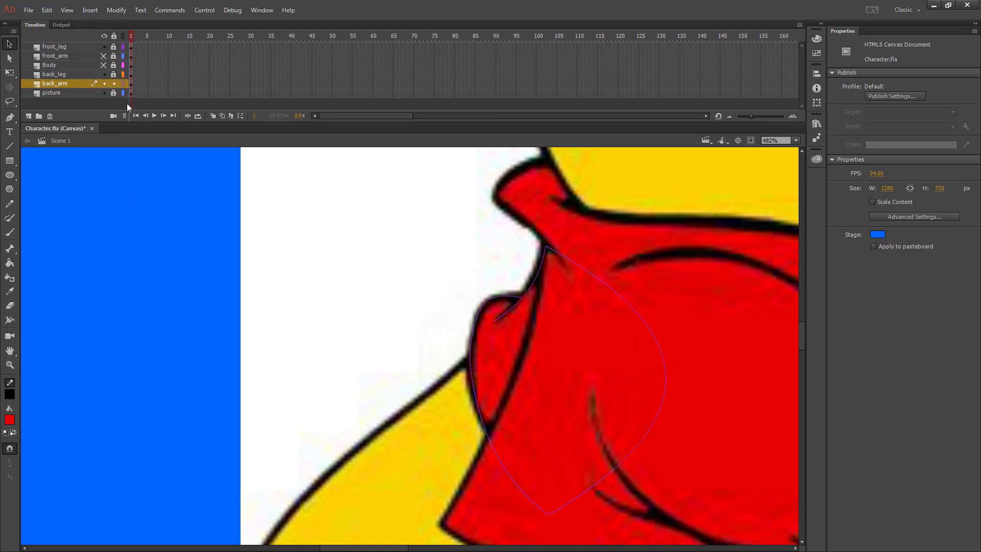
{"action": "left_click", "coordinate": [123, 83]}
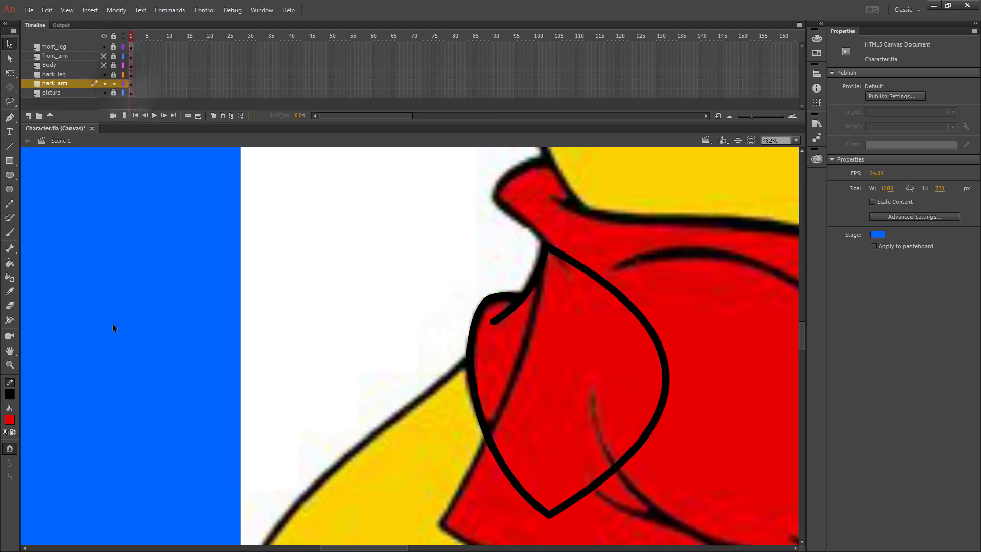
{"action": "left_click", "coordinate": [9, 262]}
{"action": "left_click", "coordinate": [551, 358]}
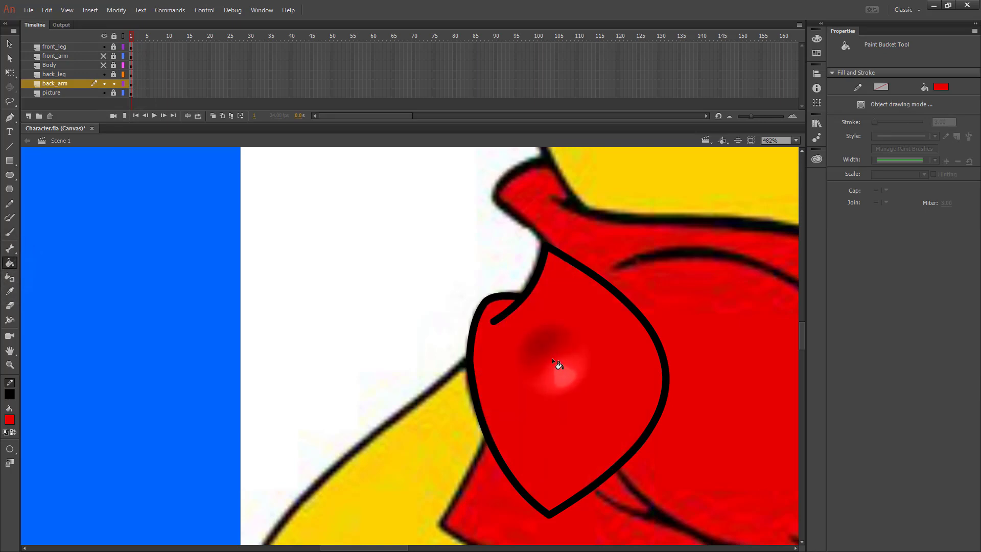
Check the filled sleeve against the shirt by briefly showing the Body layer
{"action": "scroll", "coordinate": [573, 391], "scroll_direction": "down", "scroll_amount": 5}
{"action": "scroll", "coordinate": [566, 384], "scroll_direction": "up", "scroll_amount": 3}
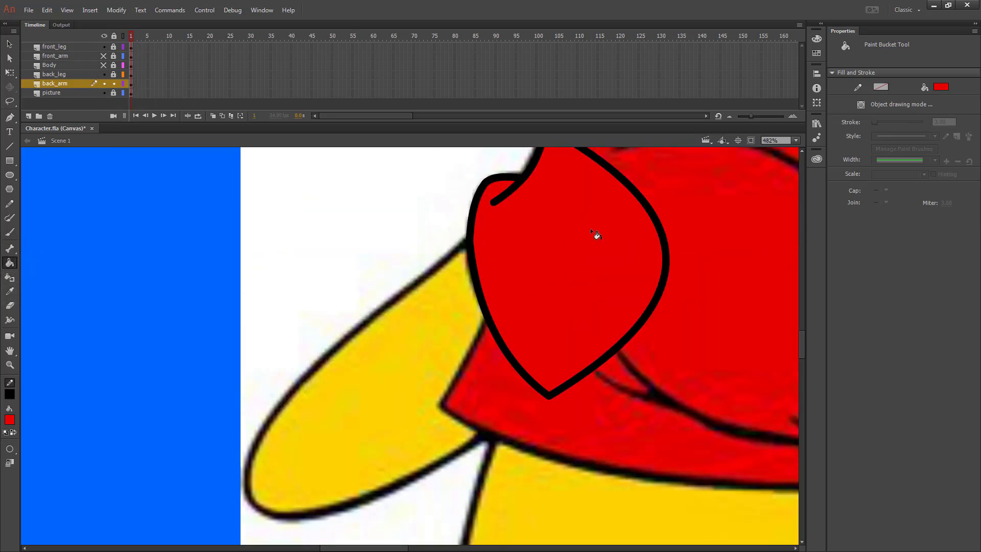
{"action": "scroll", "coordinate": [566, 277], "scroll_direction": "down", "scroll_amount": 3}
{"action": "scroll", "coordinate": [565, 280], "scroll_direction": "up", "scroll_amount": 5}
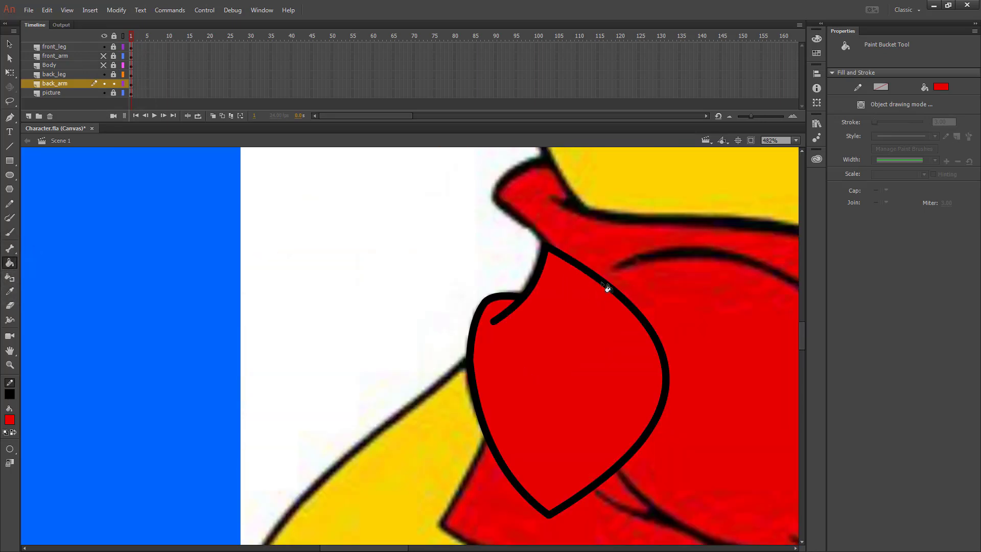
{"action": "left_click", "coordinate": [104, 64]}
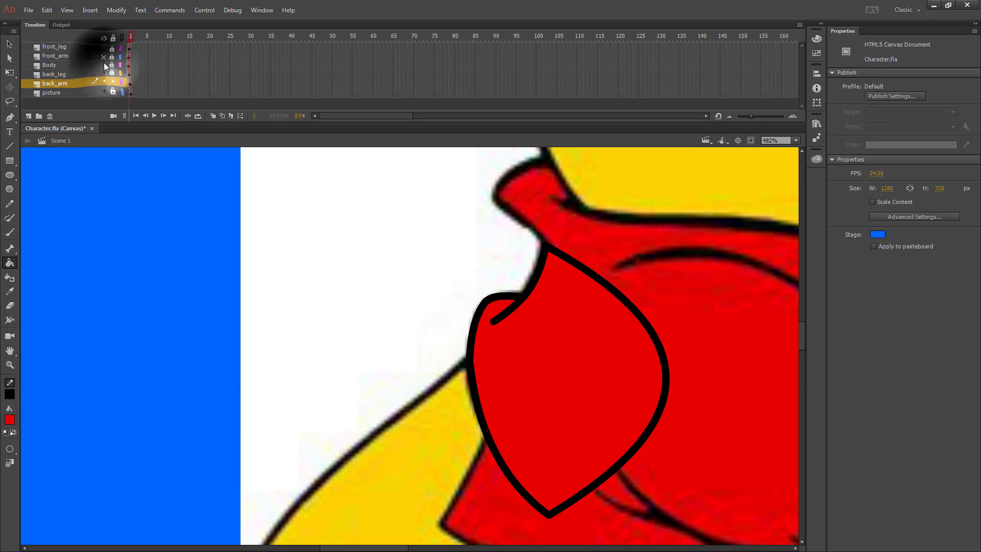
{"action": "left_click", "coordinate": [104, 65]}
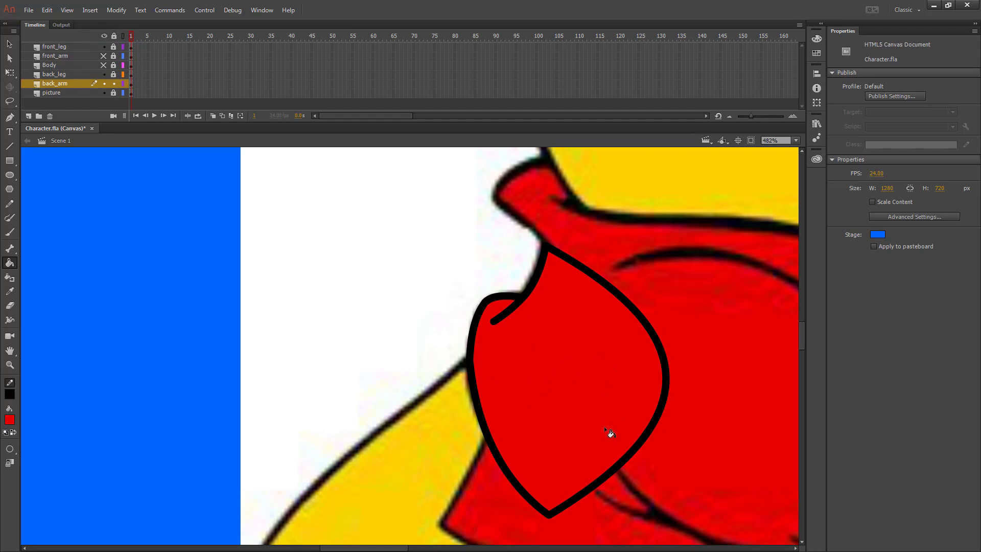
Draw straight lines around the back arm, from the sleeve's outer edge past the paw to the sleeve's lower corner, using outline view
{"action": "scroll", "coordinate": [501, 396], "scroll_direction": "down", "scroll_amount": 3}
{"action": "key", "text": "n"}
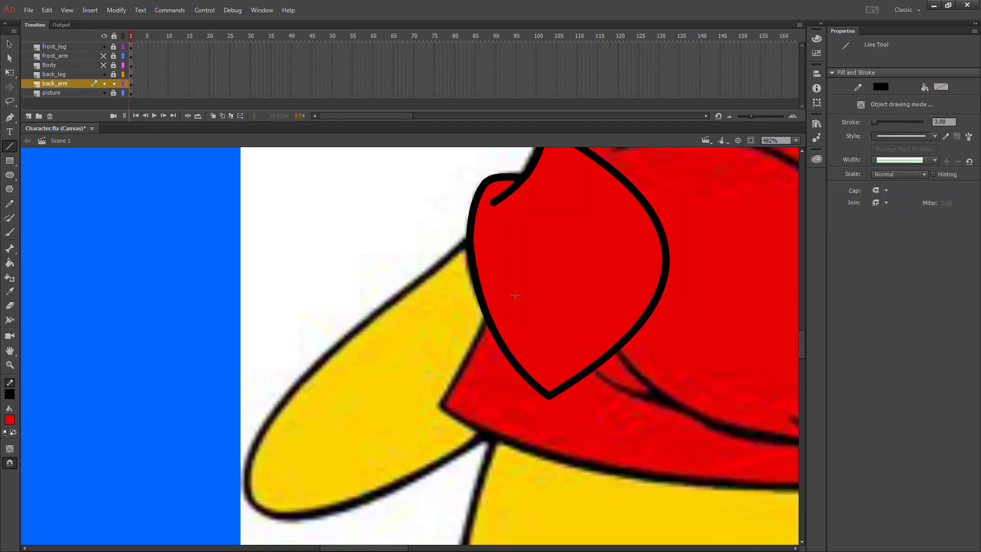
{"action": "mouse_move", "coordinate": [469, 239]}
{"action": "left_mouse_down"}
{"action": "mouse_move", "coordinate": [262, 389]}
{"action": "mouse_move", "coordinate": [313, 374]}
{"action": "left_mouse_up"}
{"action": "left_click", "coordinate": [122, 83]}
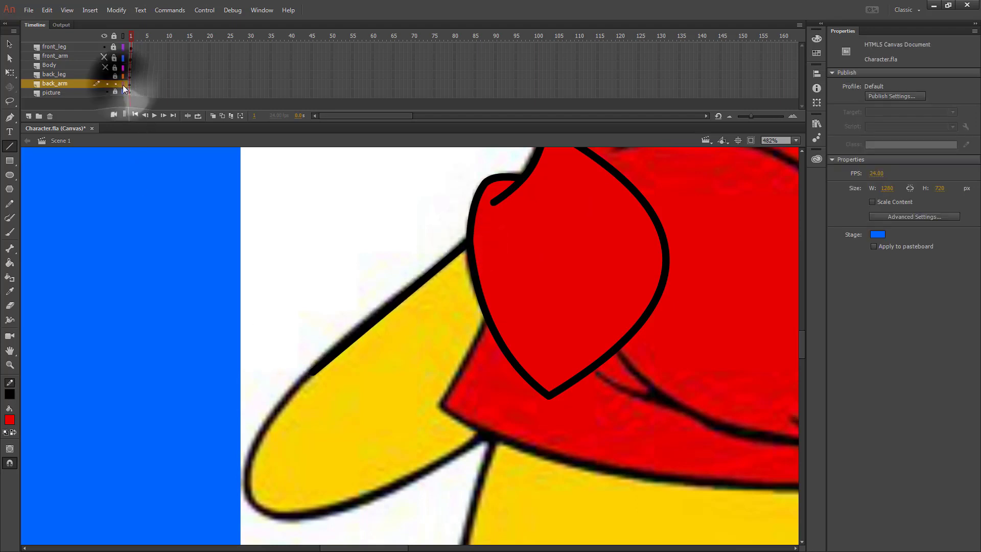
{"action": "mouse_move", "coordinate": [252, 486]}
{"action": "left_mouse_down"}
{"action": "mouse_move", "coordinate": [254, 505]}
{"action": "mouse_move", "coordinate": [433, 473]}
{"action": "mouse_move", "coordinate": [547, 395]}
{"action": "left_mouse_up"}
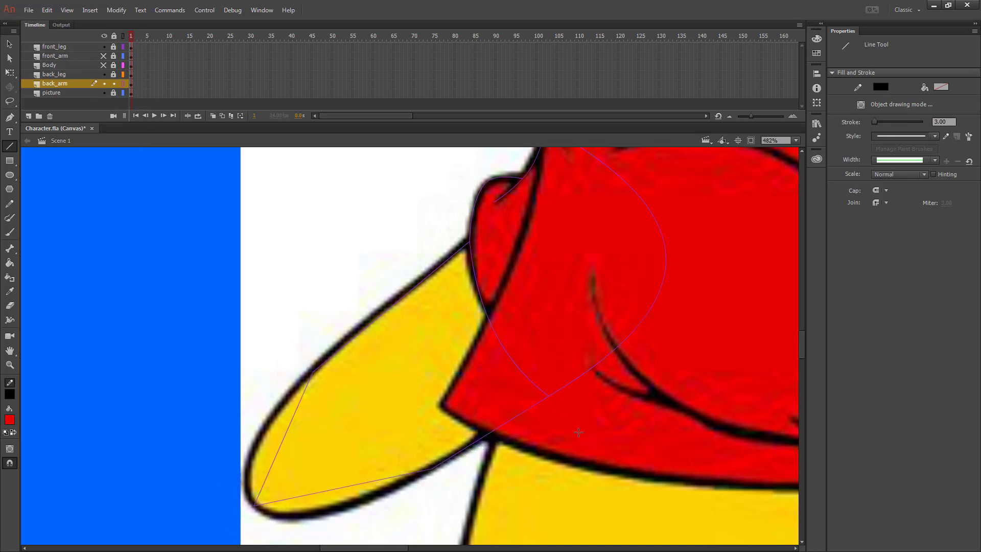
Bend the back arm's straight lines to follow the rounded paw and lower edge in the picture
{"action": "key", "text": "v"}
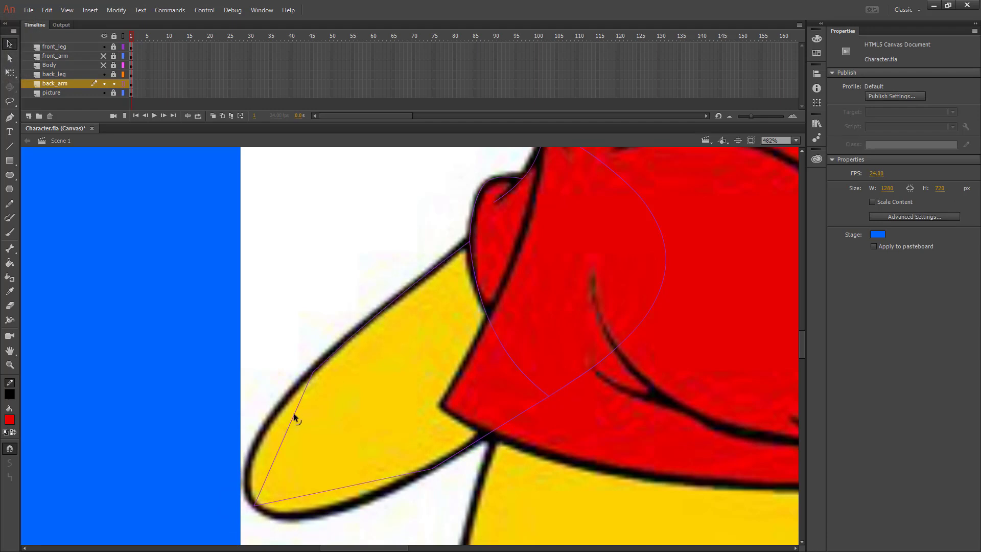
{"action": "left_click_drag", "start_coordinate": [284, 437], "coordinate": [253, 449]}
{"action": "left_click_drag", "start_coordinate": [288, 494], "coordinate": [266, 532]}
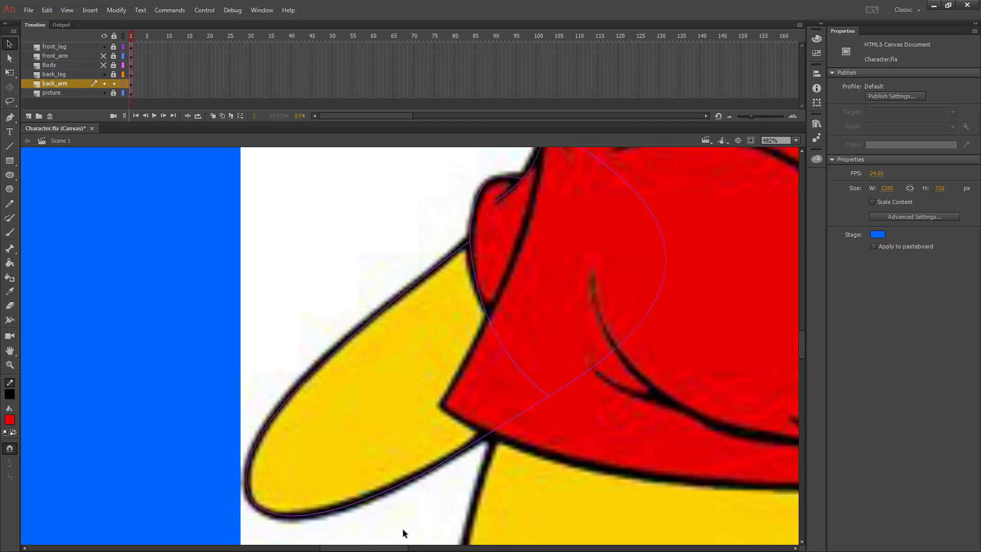
Move the sleeve's lower corner slightly farther into the shirt
{"action": "left_click", "coordinate": [795, 140]}
{"action": "left_click", "coordinate": [779, 223]}
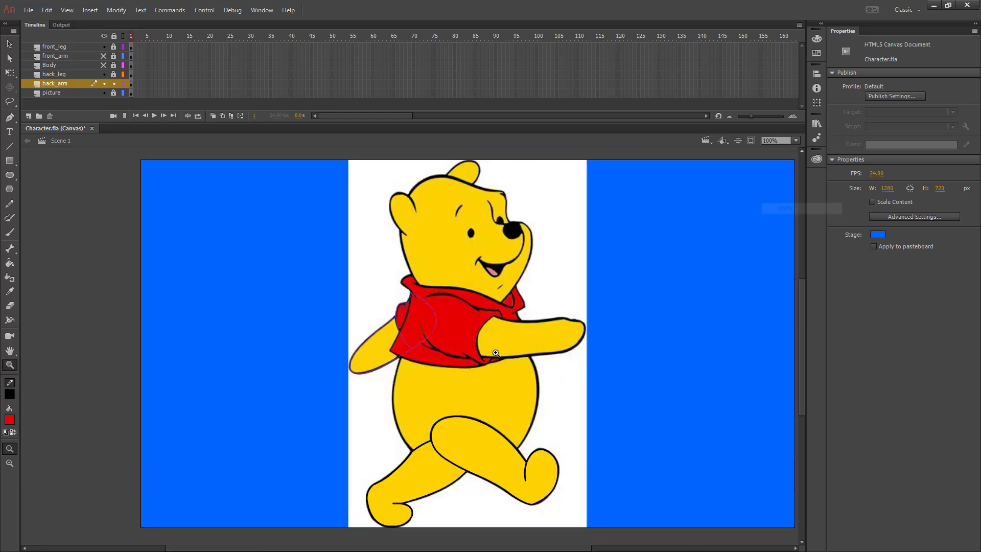
{"action": "mouse_move", "coordinate": [388, 292]}
{"action": "left_mouse_down"}
{"action": "mouse_move", "coordinate": [447, 343]}
{"action": "mouse_move", "coordinate": [457, 365]}
{"action": "left_mouse_up"}
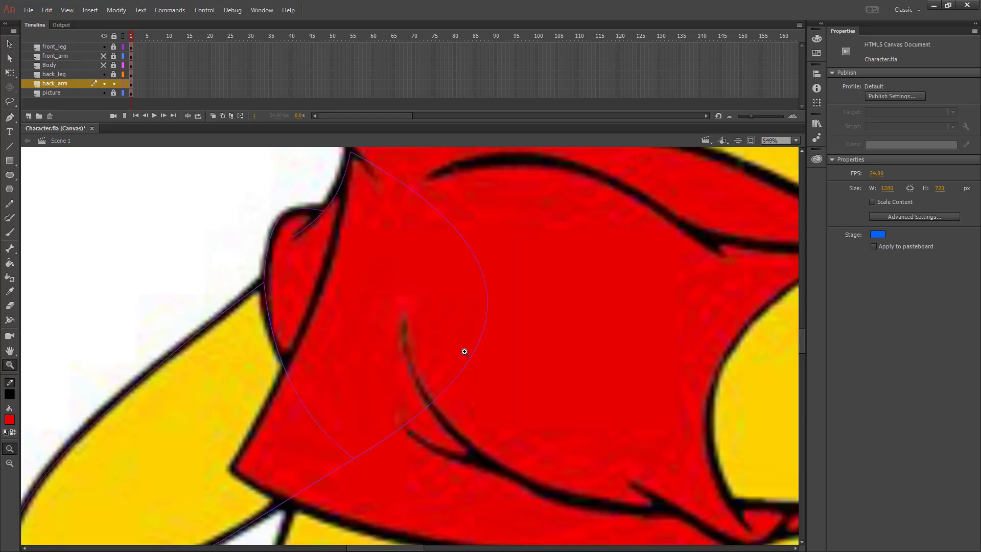
{"action": "left_click", "coordinate": [10, 44]}
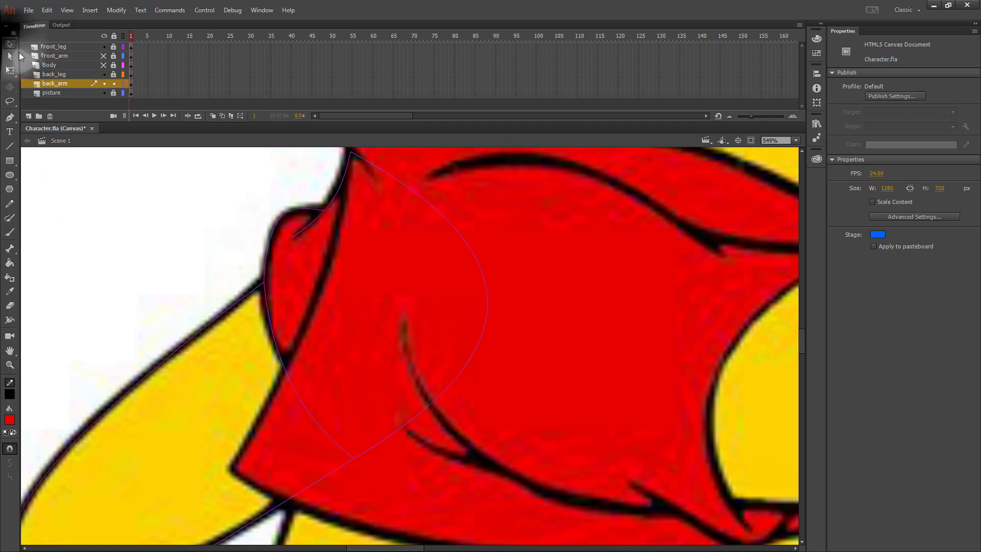
{"action": "left_click_drag", "start_coordinate": [354, 459], "coordinate": [379, 475]}
Draw a new line from the arm's lower edge to the sleeve outline, delete the old segment and check the full strokes
{"action": "left_click", "coordinate": [11, 147]}
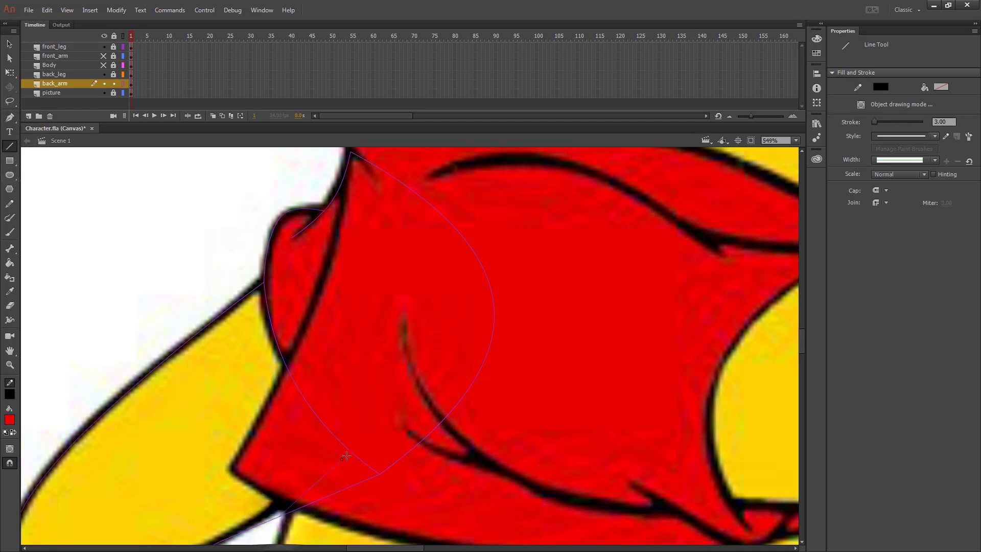
{"action": "left_click_drag", "start_coordinate": [279, 516], "coordinate": [362, 462]}
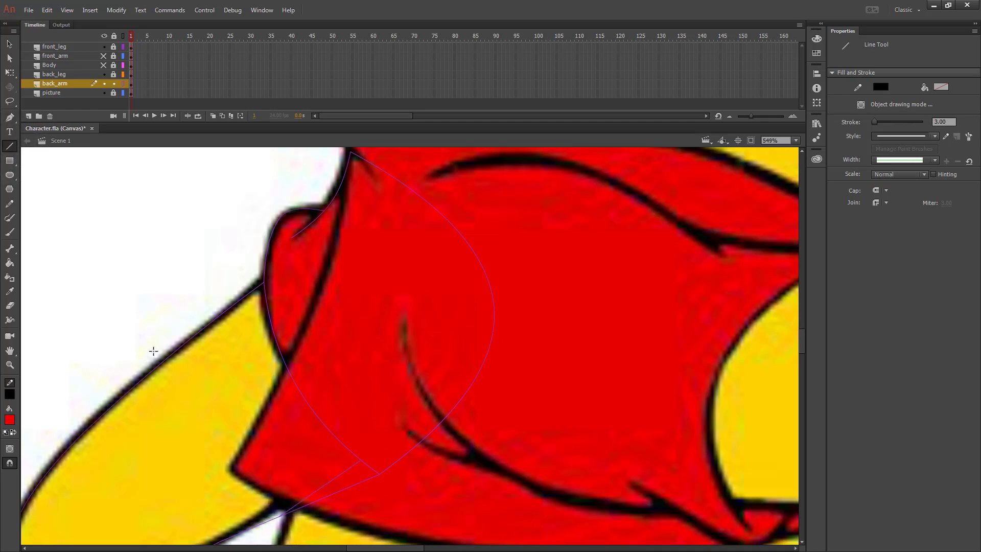
{"action": "key", "text": "v"}
{"action": "left_click", "coordinate": [350, 487]}
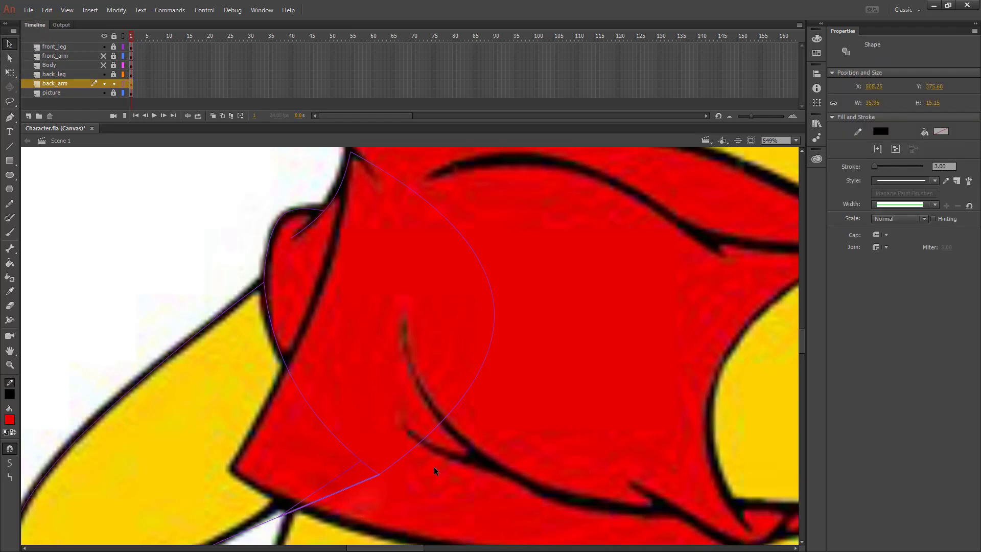
{"action": "key", "text": "Delete"}
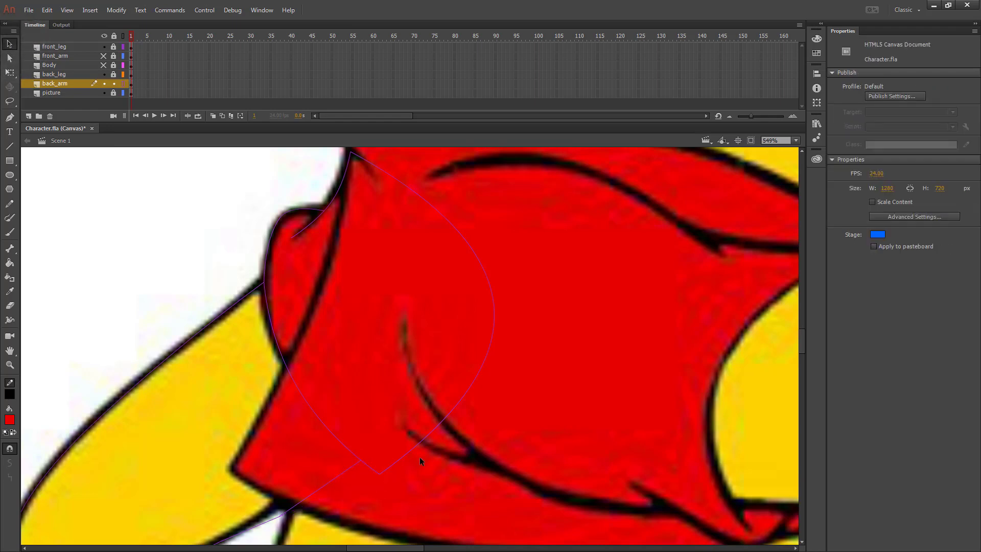
{"action": "left_click", "coordinate": [124, 84]}
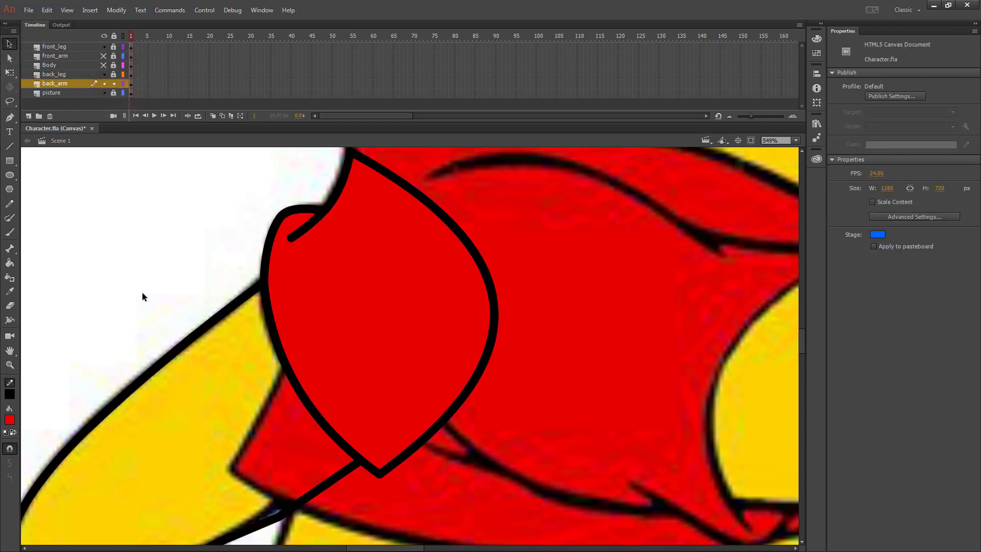
{"action": "left_click", "coordinate": [122, 84]}
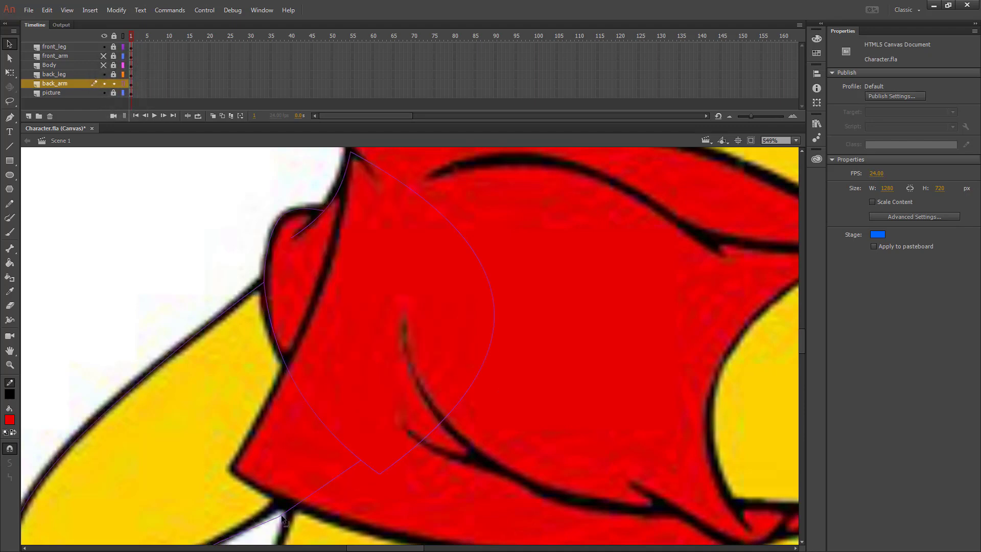
Adjust the arm's lower edge line where it meets the sleeve outline and switch back_arm back to full strokes
{"action": "left_click_drag", "start_coordinate": [282, 514], "coordinate": [361, 458]}
{"action": "scroll", "coordinate": [226, 468], "scroll_direction": "down", "scroll_amount": 3}
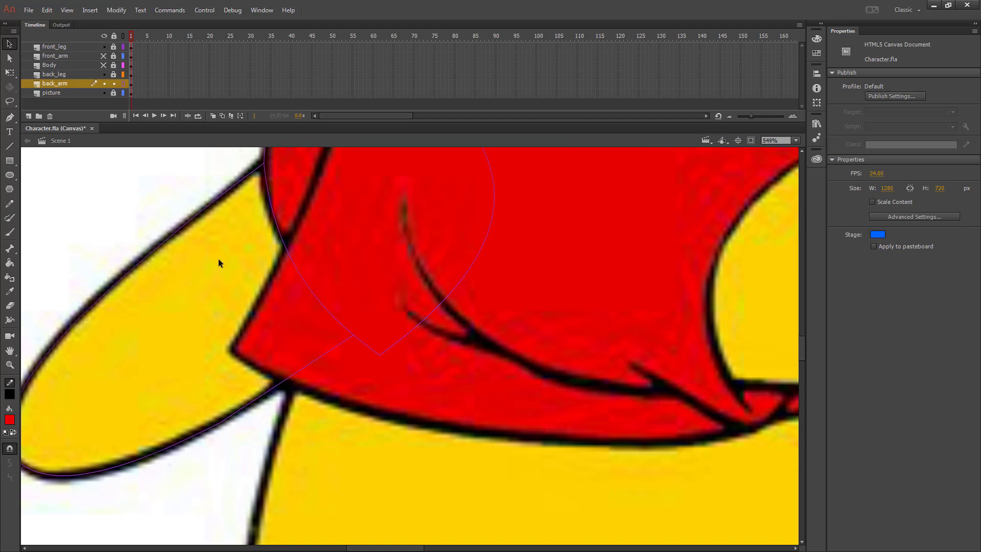
{"action": "left_click", "coordinate": [123, 84]}
Fill the back arm with the yellow sampled from the front leg using the Paint Bucket
{"action": "left_click", "coordinate": [796, 141]}
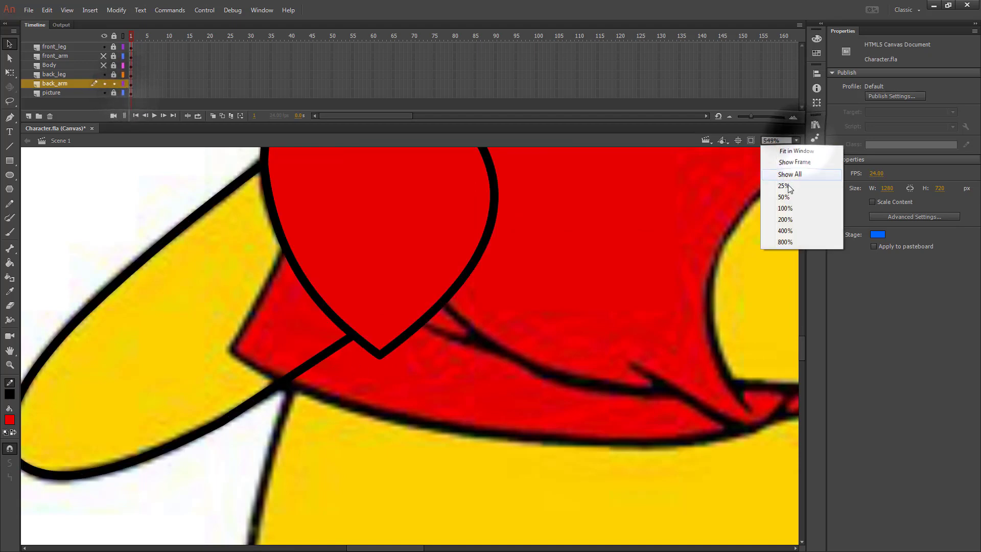
{"action": "left_click", "coordinate": [785, 208]}
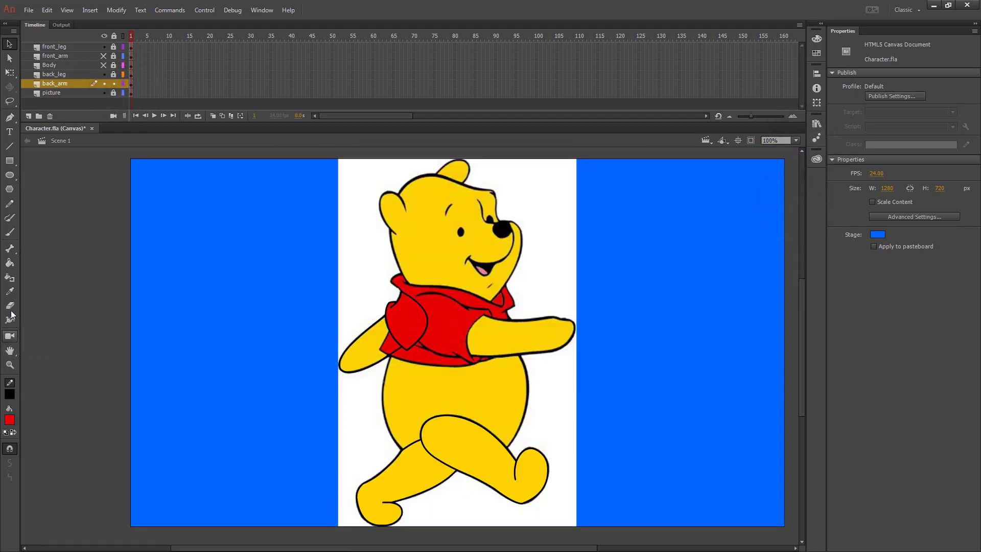
{"action": "left_click", "coordinate": [10, 263]}
{"action": "left_click", "coordinate": [9, 420]}
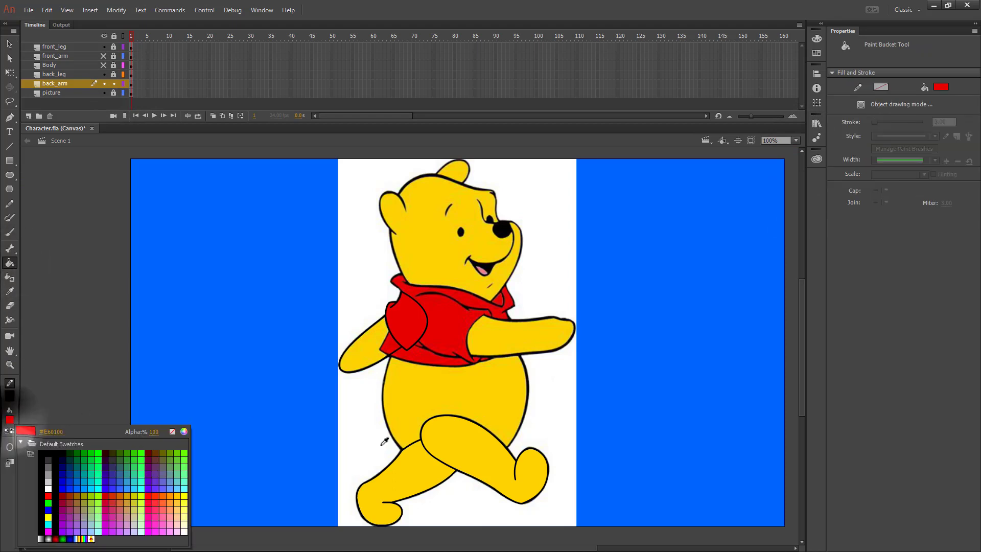
{"action": "left_click", "coordinate": [462, 441]}
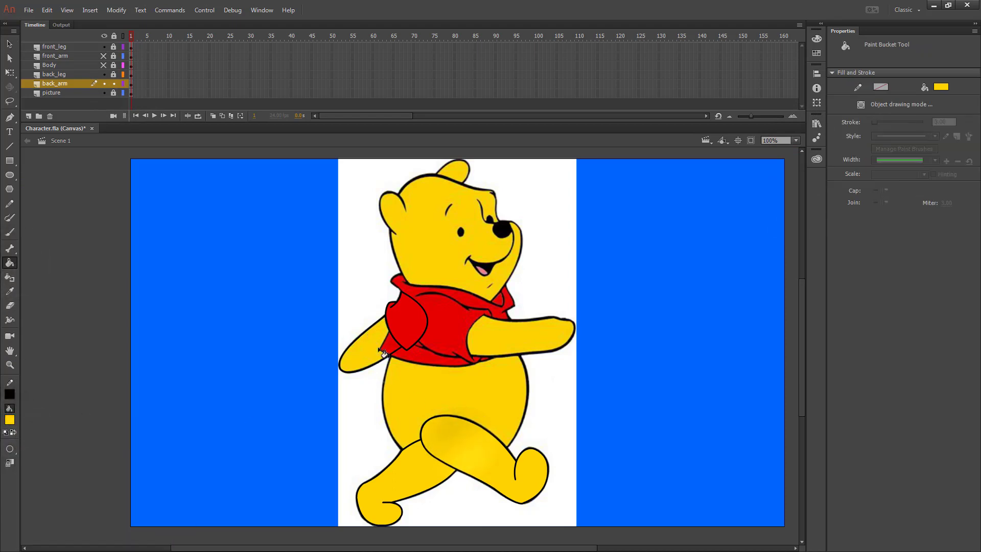
{"action": "left_click", "coordinate": [380, 349]}
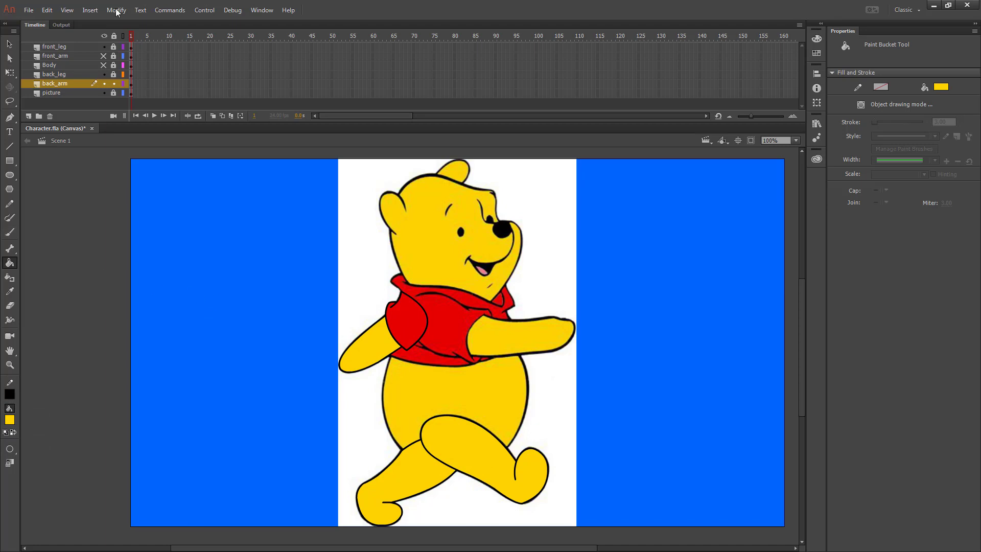
Lock back_arm, show the Body and front_arm layers again and hide the picture layer to check the traced parts
{"action": "left_click", "coordinate": [114, 83]}
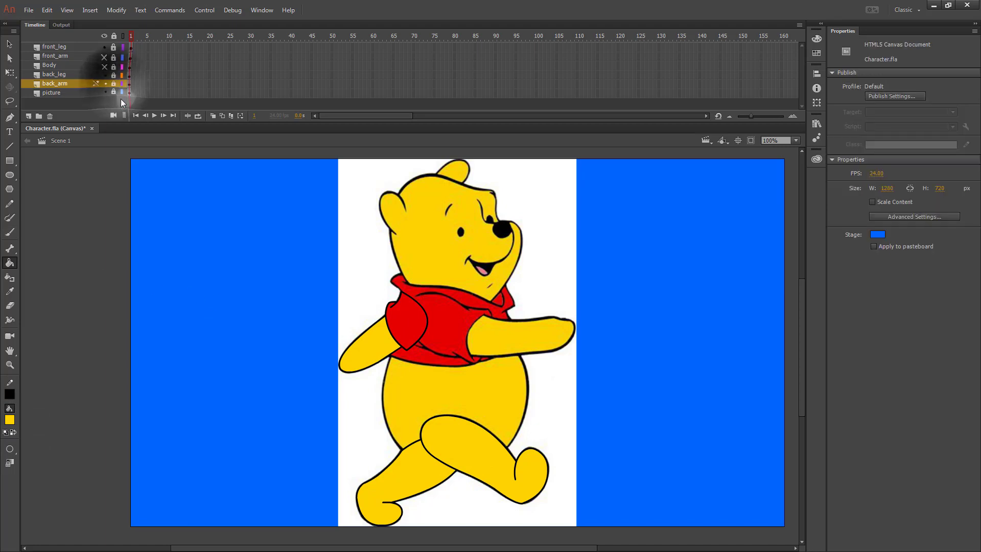
{"action": "left_click", "coordinate": [104, 66]}
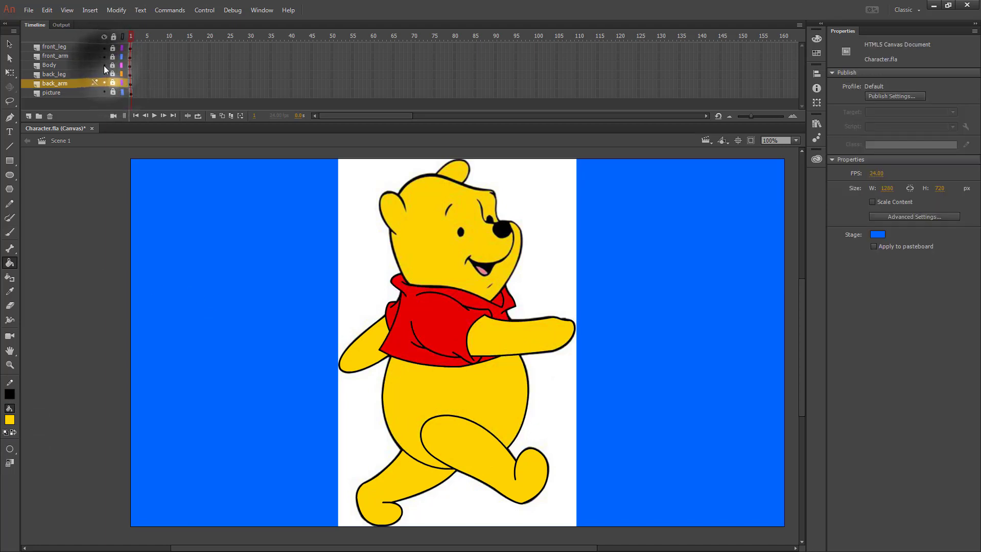
{"action": "left_click", "coordinate": [104, 92]}
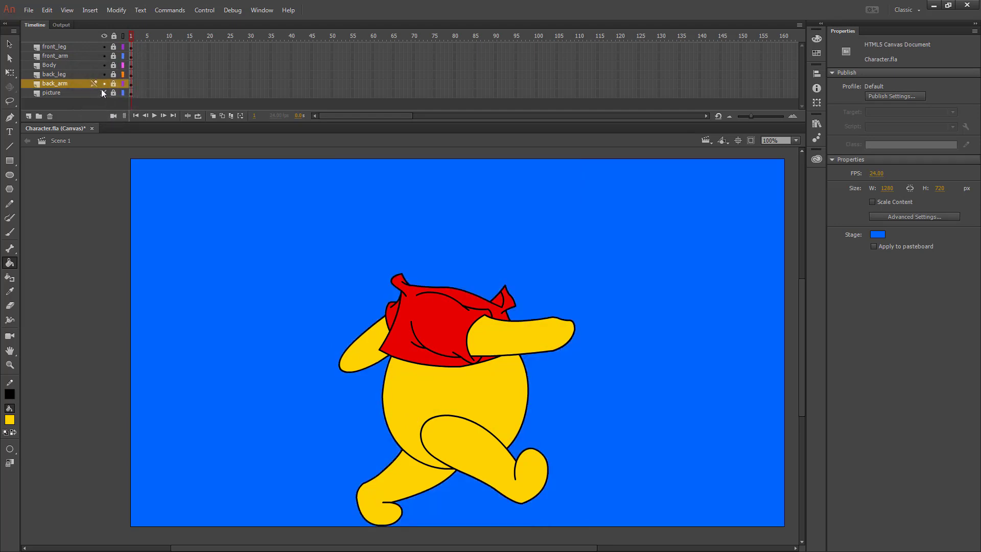
Add a new layer named head directly above back_leg
{"action": "left_click", "coordinate": [61, 75]}
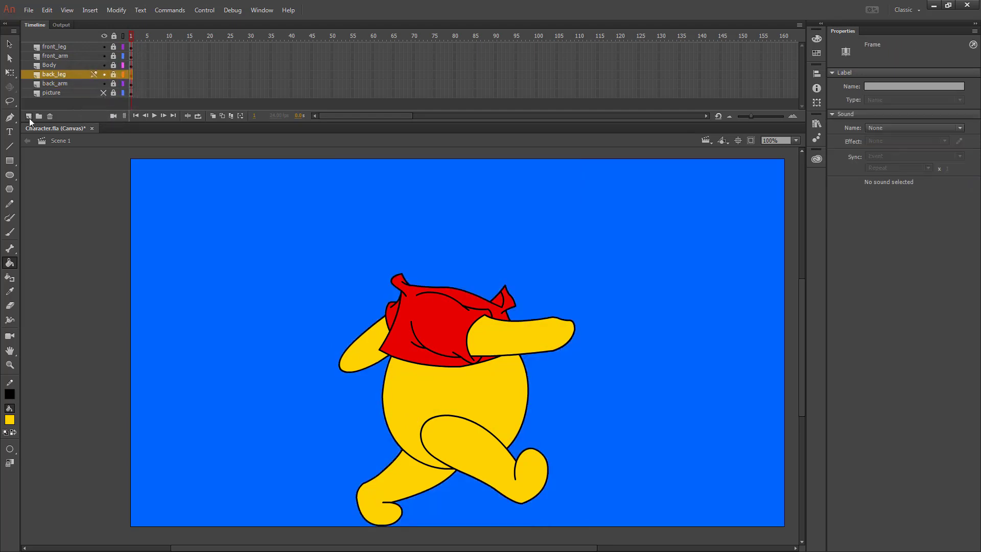
{"action": "left_click", "coordinate": [29, 117]}
{"action": "double_click", "coordinate": [57, 75]}
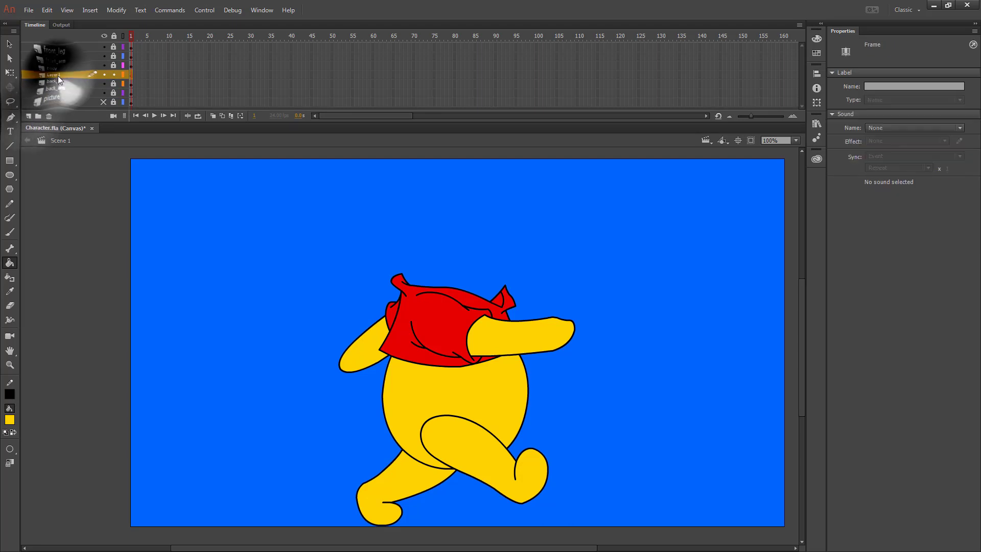
{"action": "type", "text": "head"}
{"action": "key", "text": "Return"}
Show the picture layer and hide Body, front_arm and back_arm so the head and neck can be traced with the Line tool
{"action": "left_click", "coordinate": [104, 101]}
{"action": "key", "text": "z"}
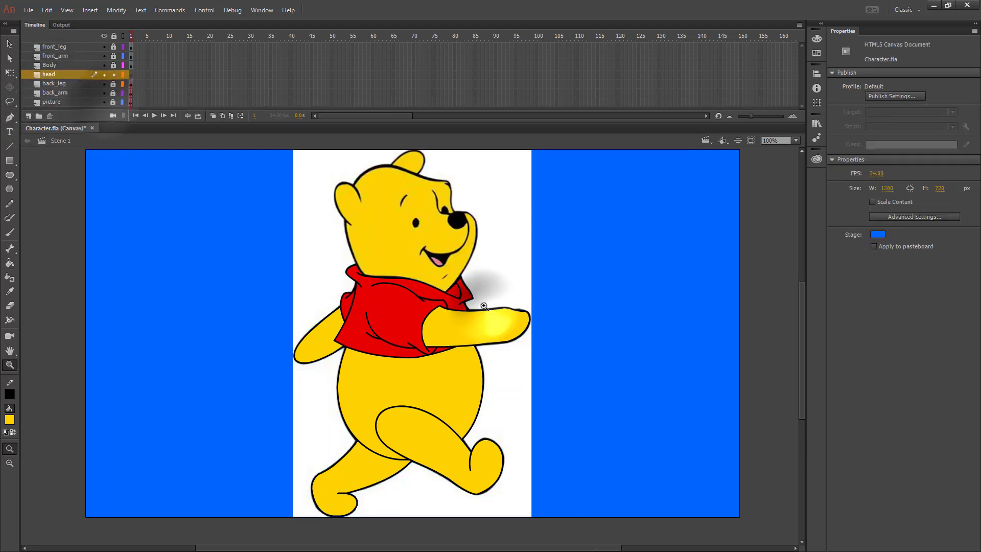
{"action": "left_click_drag", "start_coordinate": [483, 305], "coordinate": [325, 142]}
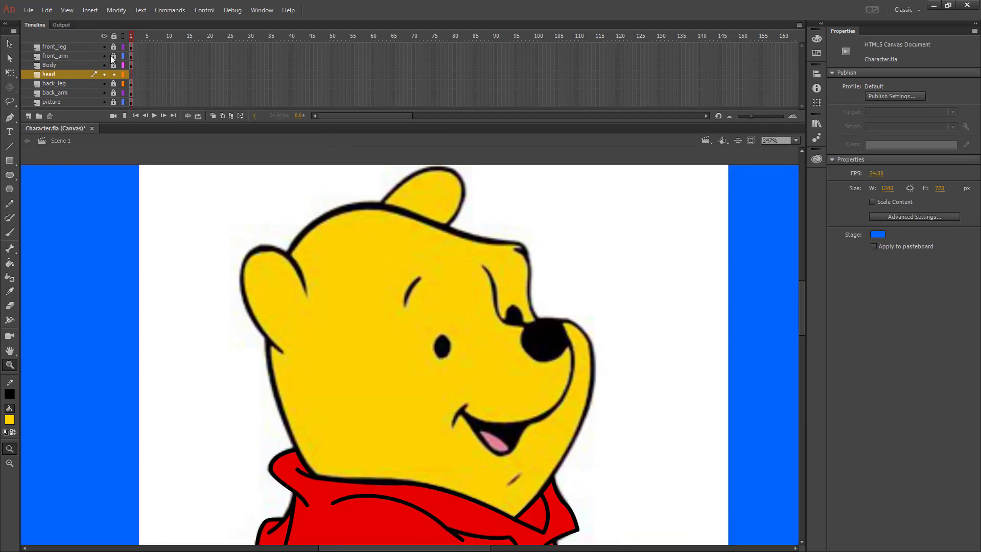
{"action": "left_click", "coordinate": [9, 145]}
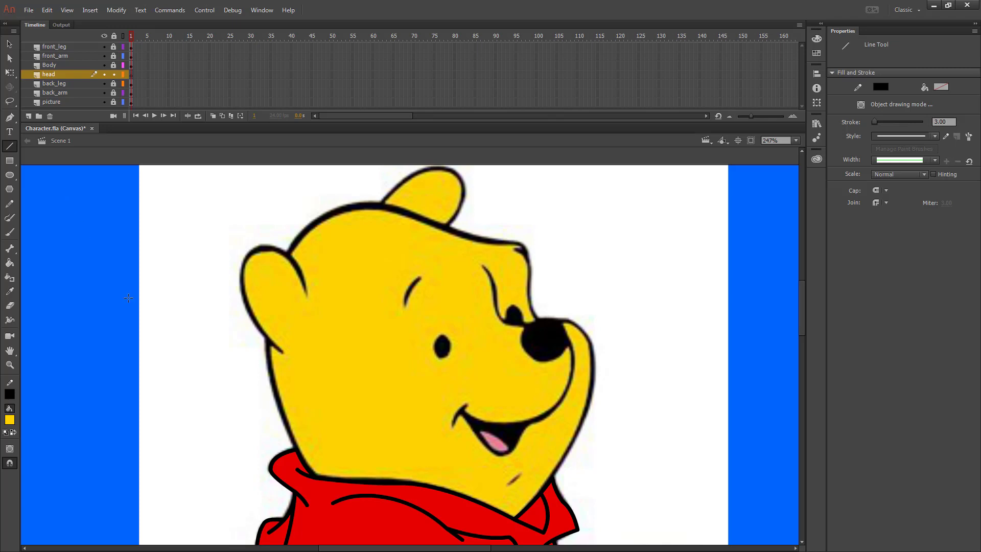
{"action": "left_click", "coordinate": [104, 65]}
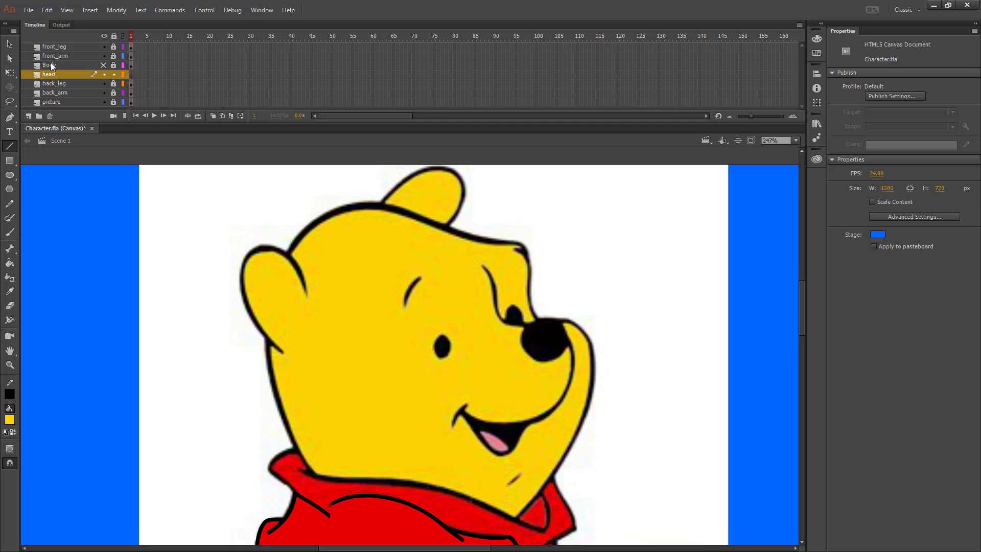
{"action": "left_click", "coordinate": [104, 56]}
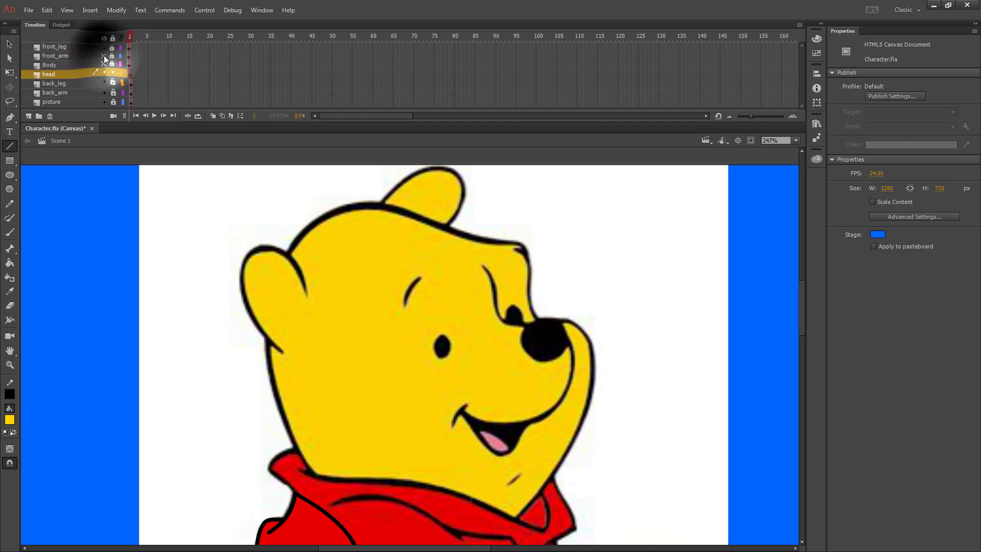
{"action": "left_click", "coordinate": [104, 93]}
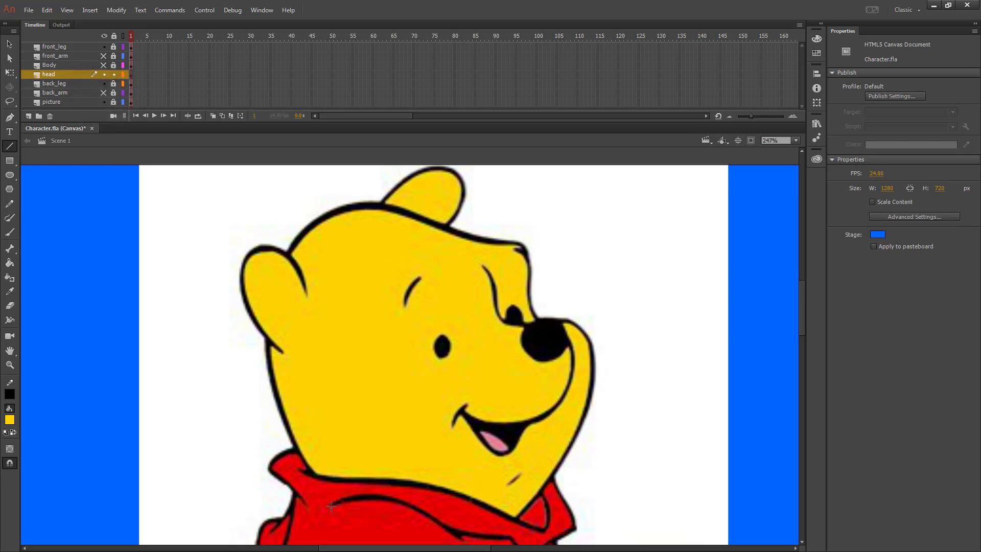
Draw straight lines from the neck up the back of the head and around the rear ear, using outline view
{"action": "left_click_drag", "start_coordinate": [318, 479], "coordinate": [268, 344]}
{"action": "left_click", "coordinate": [122, 75]}
{"action": "left_click", "coordinate": [270, 342]}
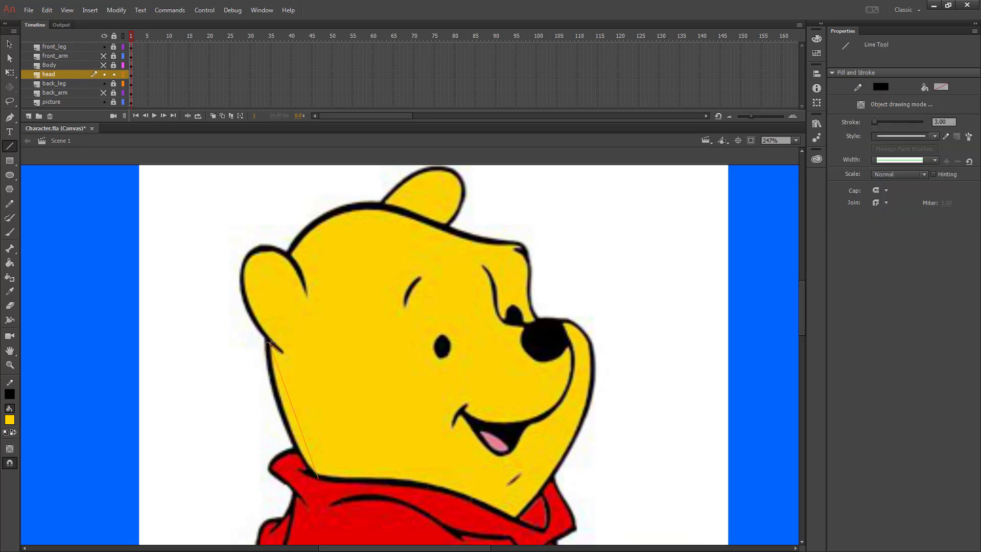
{"action": "left_click_drag", "start_coordinate": [269, 343], "coordinate": [250, 248]}
{"action": "left_click_drag", "start_coordinate": [250, 249], "coordinate": [307, 295]}
Bend the rear ear's straight lines to follow its rounded outline in the picture
{"action": "left_click", "coordinate": [9, 44]}
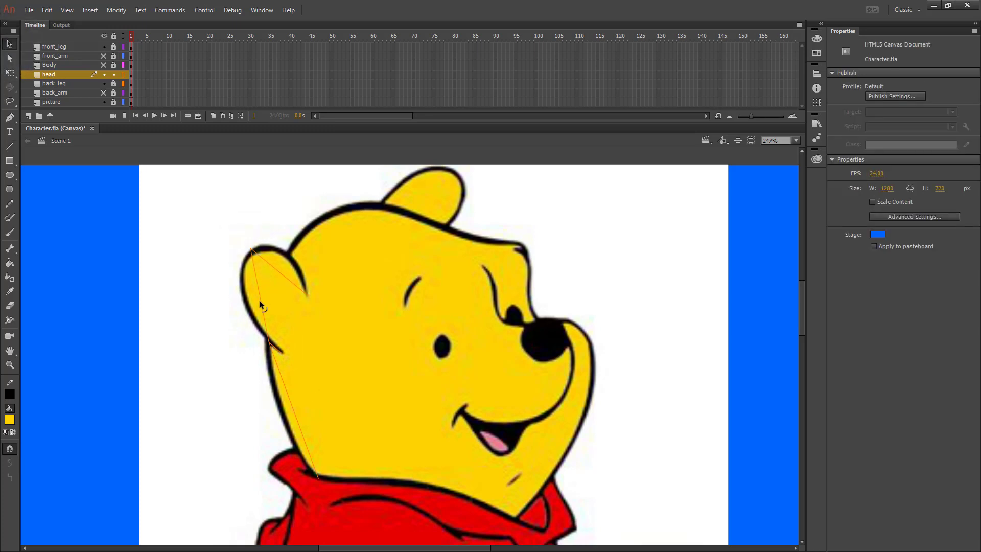
{"action": "left_click_drag", "start_coordinate": [259, 302], "coordinate": [244, 307]}
{"action": "mouse_move", "coordinate": [271, 265]}
{"action": "left_mouse_down"}
{"action": "mouse_move", "coordinate": [280, 251]}
{"action": "mouse_move", "coordinate": [247, 264]}
{"action": "mouse_move", "coordinate": [251, 252]}
{"action": "left_mouse_up"}
{"action": "left_click_drag", "start_coordinate": [268, 246], "coordinate": [262, 244]}
Draw straight lines over the head's top, the far ear, the forehead and the muzzle down to the chin
{"action": "left_click", "coordinate": [10, 146]}
{"action": "mouse_move", "coordinate": [289, 254]}
{"action": "left_mouse_down"}
{"action": "mouse_move", "coordinate": [381, 202]}
{"action": "mouse_move", "coordinate": [521, 240]}
{"action": "left_mouse_up"}
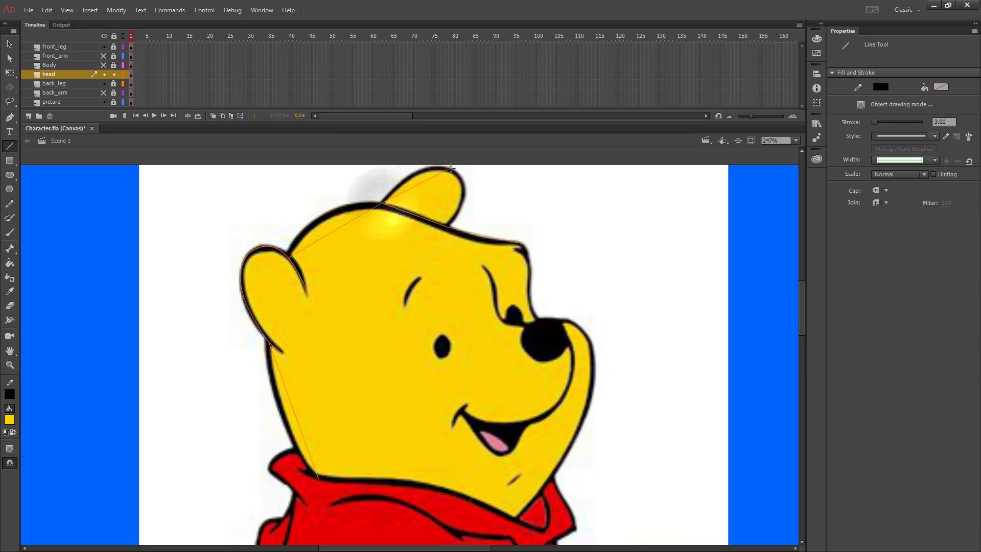
{"action": "left_click_drag", "start_coordinate": [405, 192], "coordinate": [447, 228]}
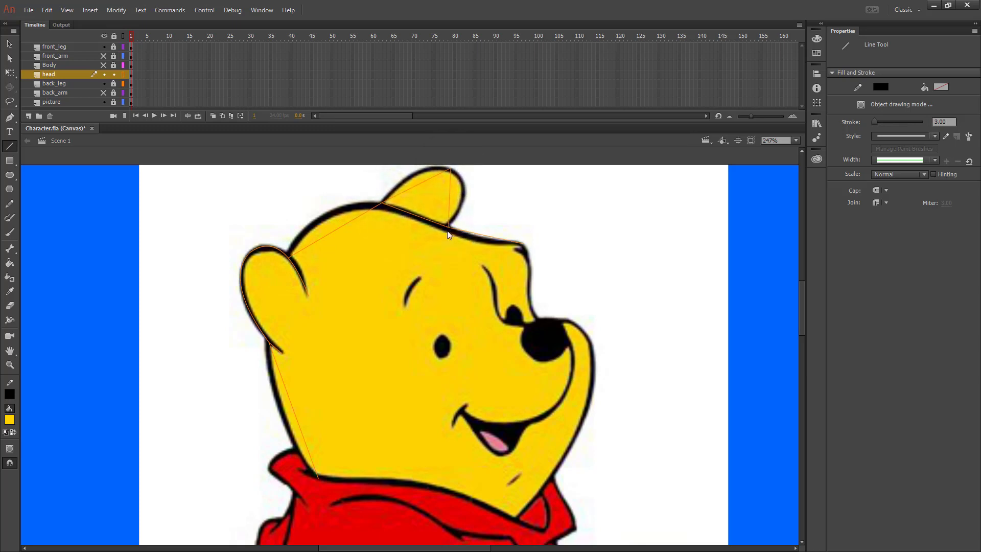
{"action": "left_click_drag", "start_coordinate": [524, 244], "coordinate": [526, 297]}
{"action": "mouse_move", "coordinate": [530, 291]}
{"action": "left_mouse_down"}
{"action": "mouse_move", "coordinate": [540, 322]}
{"action": "mouse_move", "coordinate": [569, 320]}
{"action": "mouse_move", "coordinate": [592, 348]}
{"action": "left_mouse_up"}
{"action": "left_click_drag", "start_coordinate": [591, 348], "coordinate": [517, 522]}
Pull the neck and chin corners down into the shirt and join them with a straight line
{"action": "key", "text": "v"}
{"action": "scroll", "coordinate": [378, 366], "scroll_direction": "down", "scroll_amount": 3}
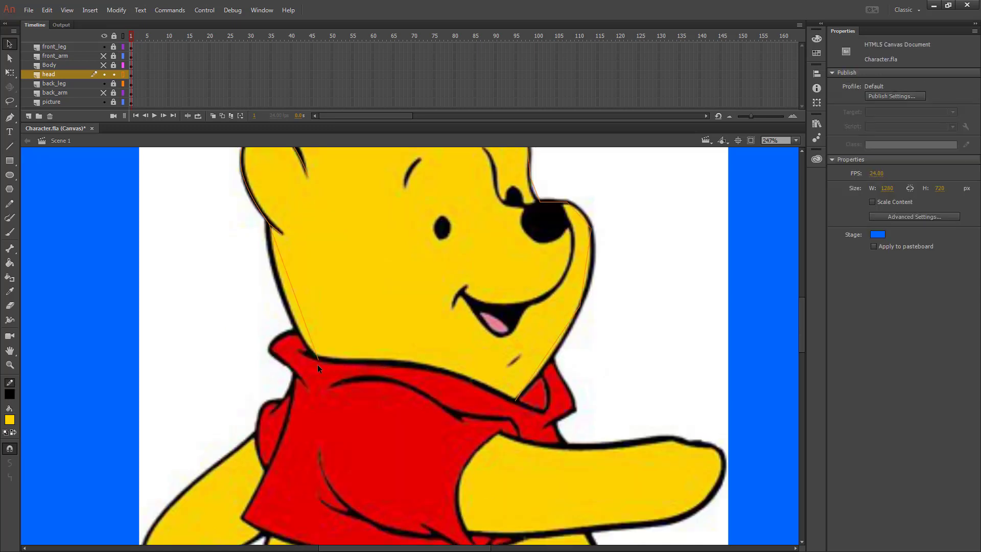
{"action": "left_click_drag", "start_coordinate": [319, 357], "coordinate": [331, 393]}
{"action": "left_click_drag", "start_coordinate": [515, 399], "coordinate": [493, 422]}
{"action": "left_click", "coordinate": [10, 147]}
{"action": "left_click_drag", "start_coordinate": [332, 393], "coordinate": [497, 422]}
Draw straight-line outlines for the far eye, nose, mouth and near eye
{"action": "scroll", "coordinate": [407, 304], "scroll_direction": "up", "scroll_amount": 3}
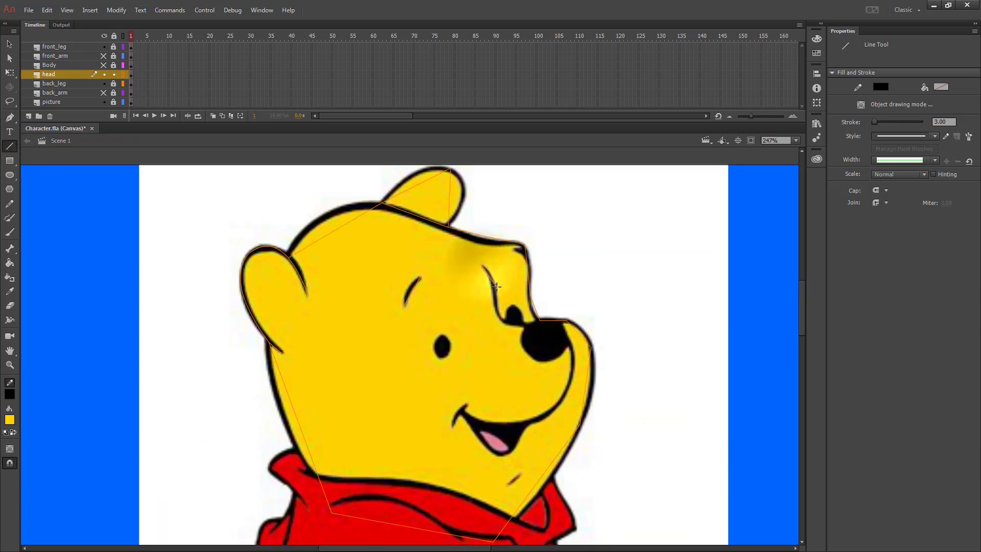
{"action": "left_click_drag", "start_coordinate": [498, 317], "coordinate": [500, 319]}
{"action": "left_click_drag", "start_coordinate": [500, 319], "coordinate": [523, 327]}
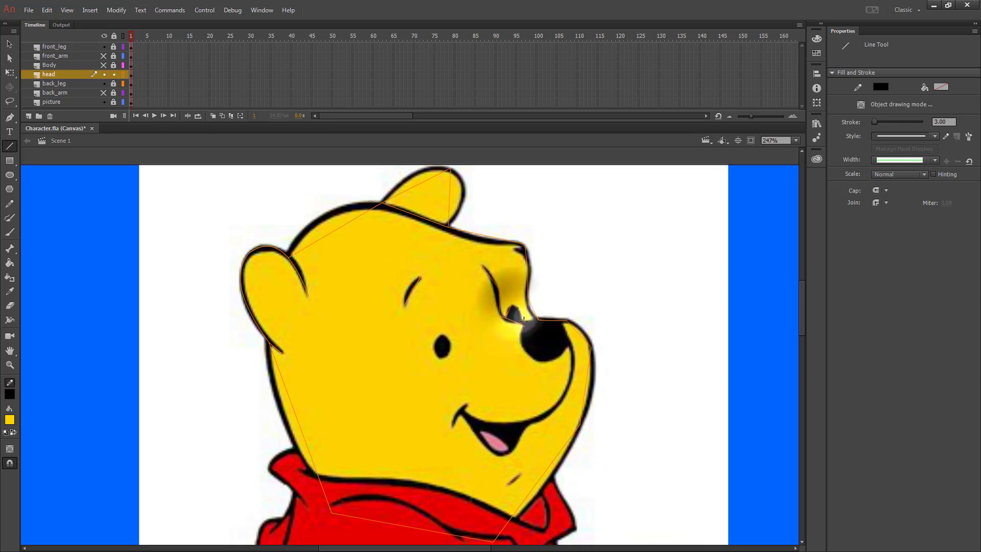
{"action": "mouse_move", "coordinate": [526, 328]}
{"action": "left_mouse_down"}
{"action": "mouse_move", "coordinate": [540, 320]}
{"action": "mouse_move", "coordinate": [531, 339]}
{"action": "mouse_move", "coordinate": [543, 359]}
{"action": "mouse_move", "coordinate": [568, 346]}
{"action": "mouse_move", "coordinate": [562, 320]}
{"action": "mouse_move", "coordinate": [569, 387]}
{"action": "mouse_move", "coordinate": [532, 423]}
{"action": "mouse_move", "coordinate": [460, 413]}
{"action": "mouse_move", "coordinate": [469, 404]}
{"action": "mouse_move", "coordinate": [502, 456]}
{"action": "mouse_move", "coordinate": [532, 424]}
{"action": "left_mouse_up"}
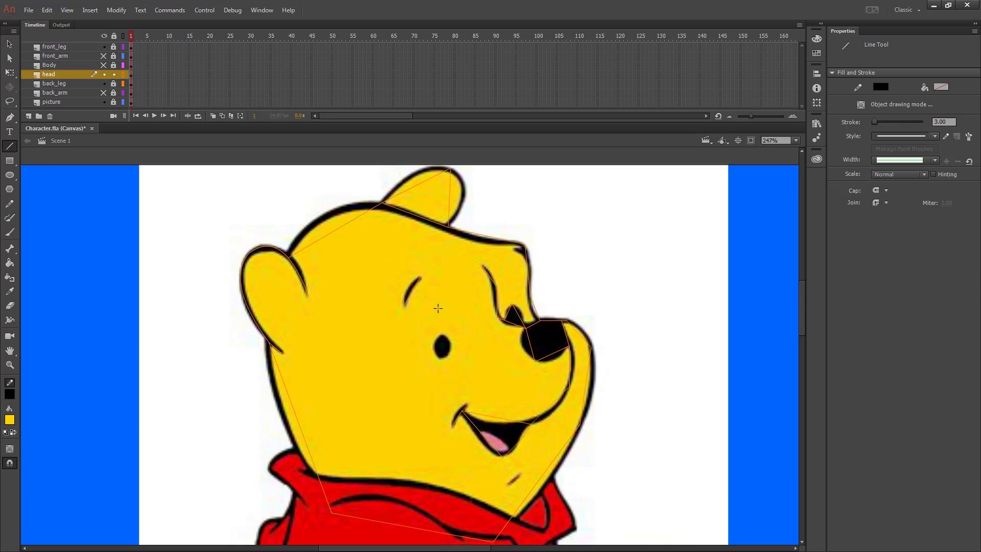
{"action": "mouse_move", "coordinate": [441, 358]}
{"action": "left_mouse_down"}
{"action": "mouse_move", "coordinate": [434, 346]}
{"action": "mouse_move", "coordinate": [443, 336]}
{"action": "mouse_move", "coordinate": [450, 346]}
{"action": "mouse_move", "coordinate": [441, 357]}
{"action": "left_mouse_up"}
Bend the back-of-head line to match the picture and refine its upper end at the ear, turning object snapping off meanwhile
{"action": "left_click", "coordinate": [10, 46]}
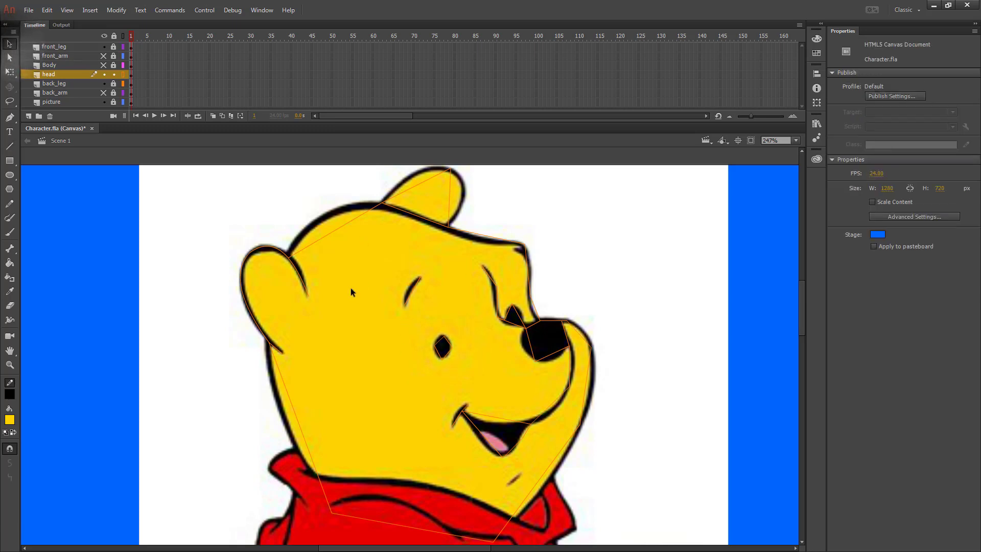
{"action": "left_click_drag", "start_coordinate": [301, 435], "coordinate": [293, 434]}
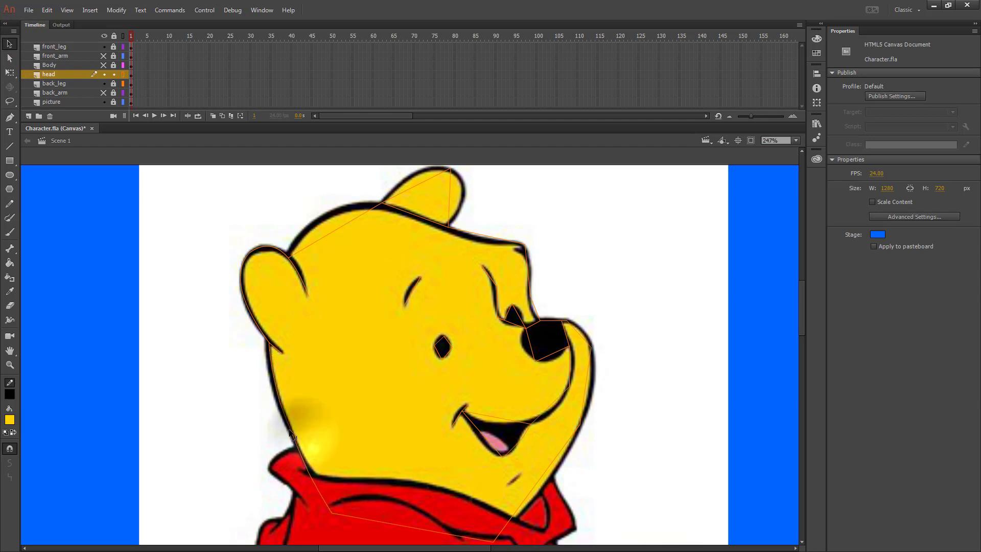
{"action": "left_click", "coordinate": [275, 349]}
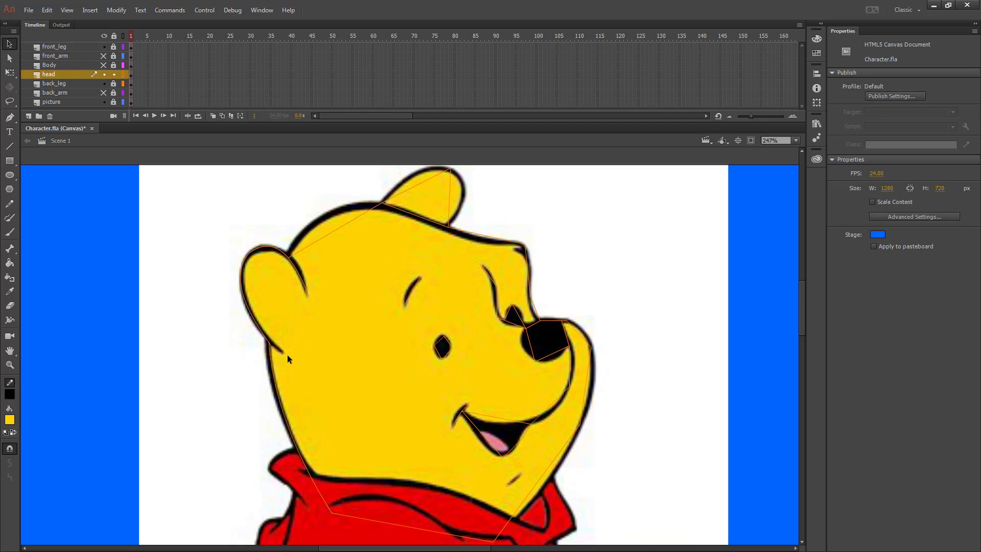
{"action": "left_click", "coordinate": [271, 346]}
{"action": "left_click_drag", "start_coordinate": [267, 343], "coordinate": [269, 339]}
{"action": "left_click", "coordinate": [10, 448]}
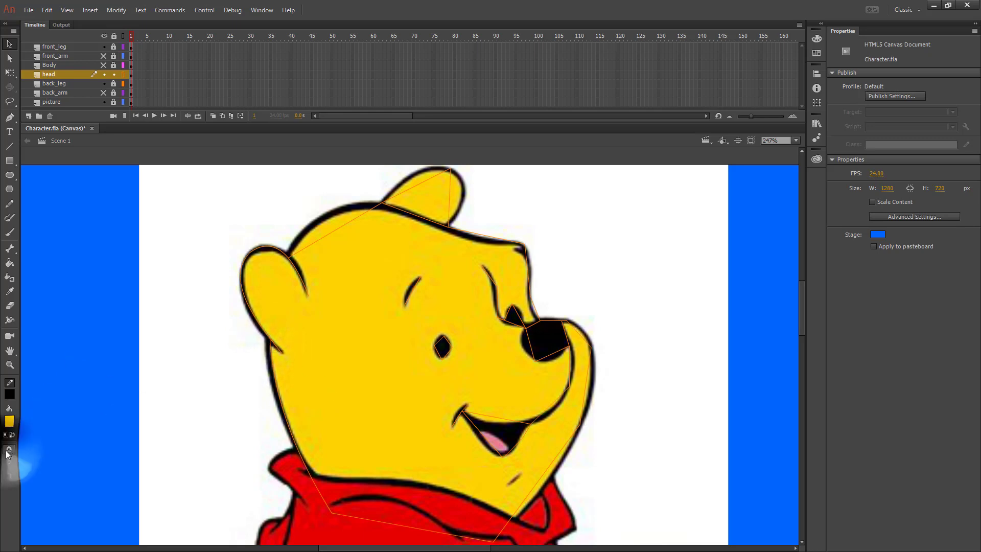
{"action": "left_click", "coordinate": [271, 341]}
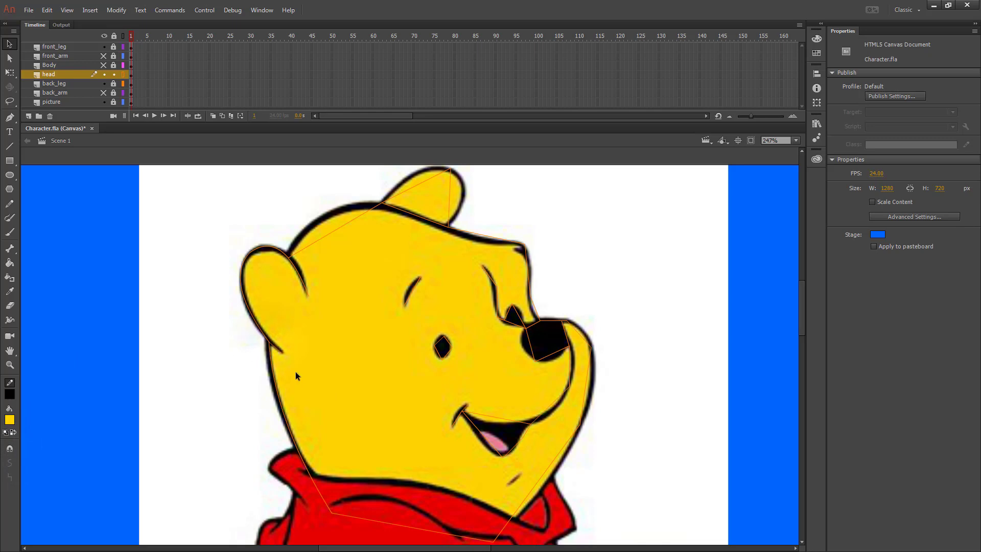
{"action": "left_click_drag", "start_coordinate": [274, 374], "coordinate": [273, 375]}
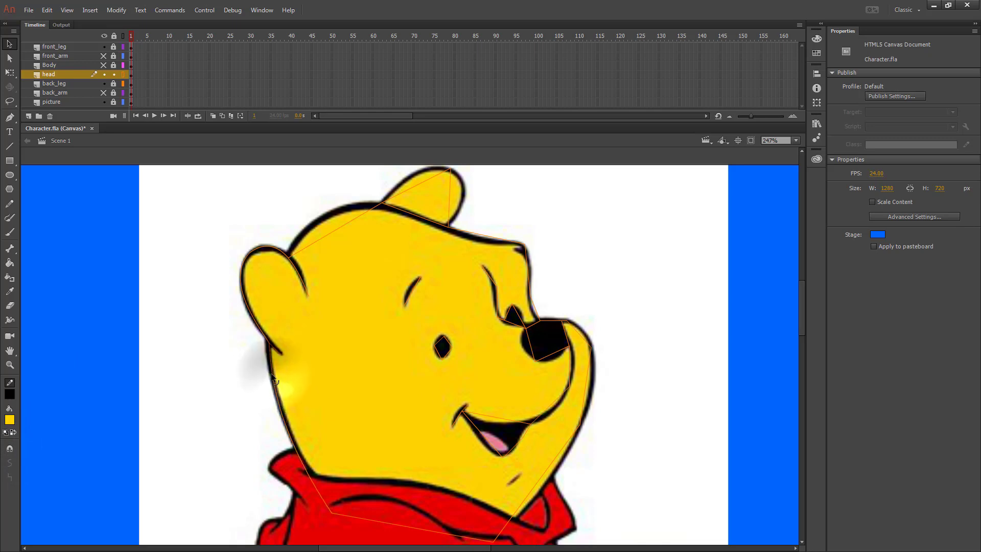
{"action": "left_click", "coordinate": [9, 448]}
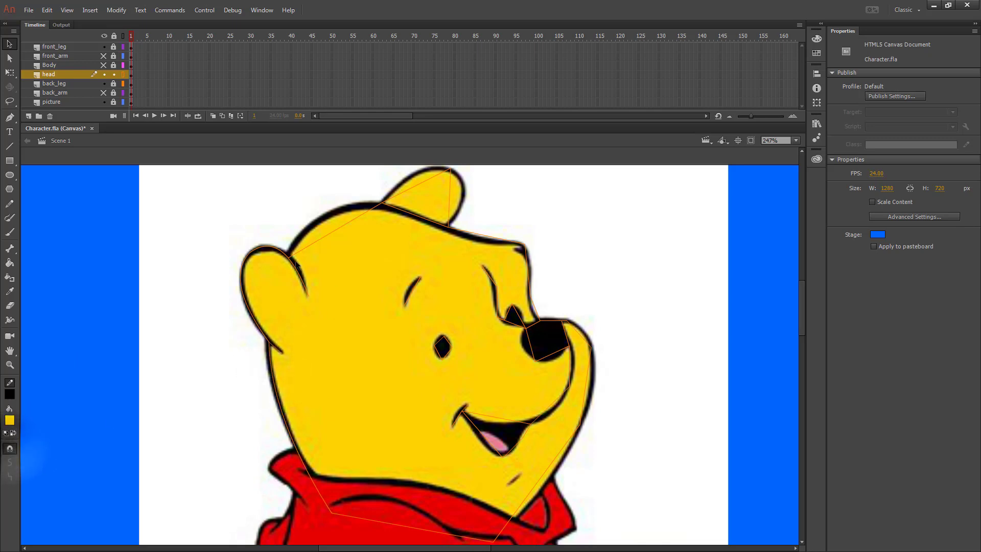
Bend the lines of the head's top, far ear and forehead down to the nose to follow the picture
{"action": "left_click_drag", "start_coordinate": [305, 246], "coordinate": [286, 227]}
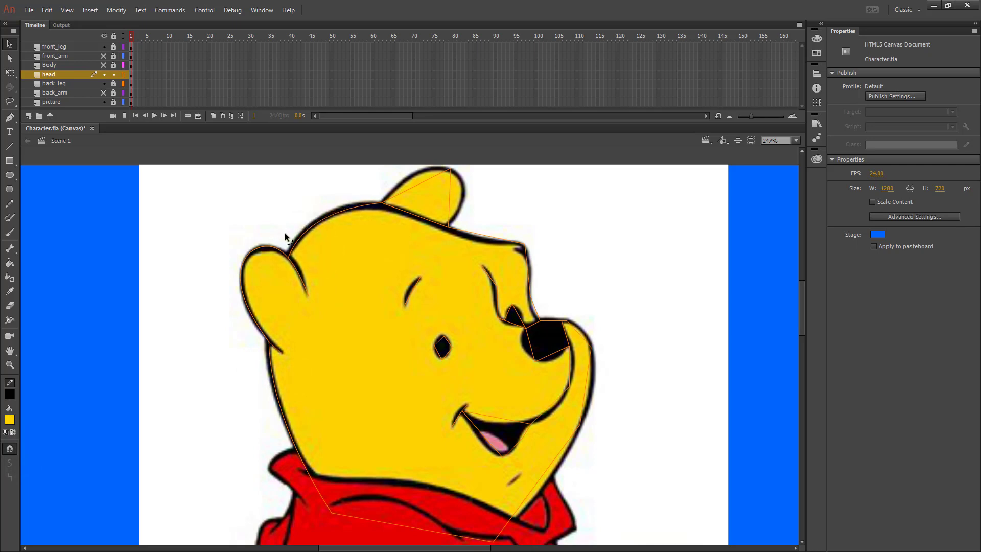
{"action": "left_click_drag", "start_coordinate": [406, 212], "coordinate": [463, 195]}
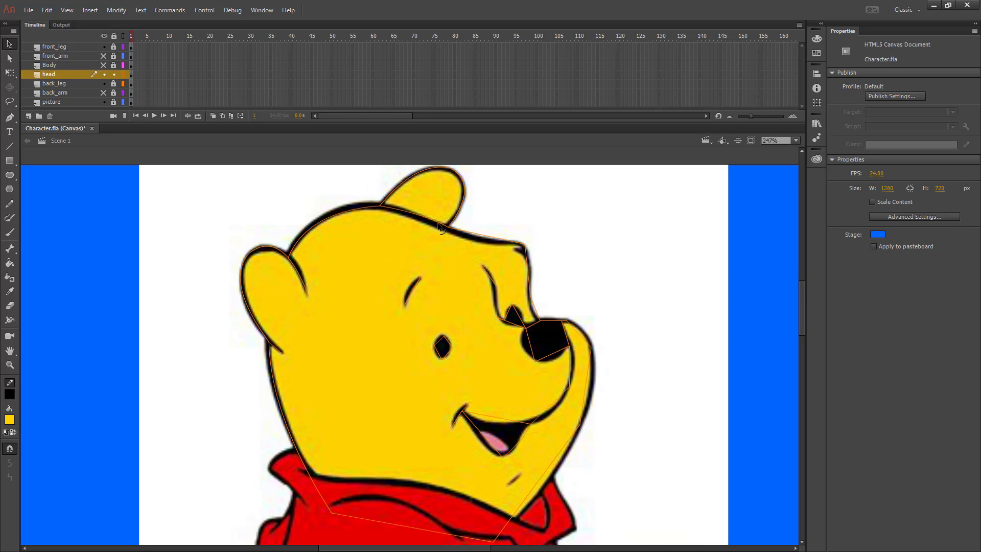
{"action": "left_click_drag", "start_coordinate": [443, 228], "coordinate": [464, 239]}
{"action": "mouse_move", "coordinate": [530, 272]}
{"action": "left_mouse_down"}
{"action": "mouse_move", "coordinate": [529, 248]}
{"action": "mouse_move", "coordinate": [517, 244]}
{"action": "mouse_move", "coordinate": [528, 262]}
{"action": "left_mouse_up"}
{"action": "left_click_drag", "start_coordinate": [535, 307], "coordinate": [531, 308]}
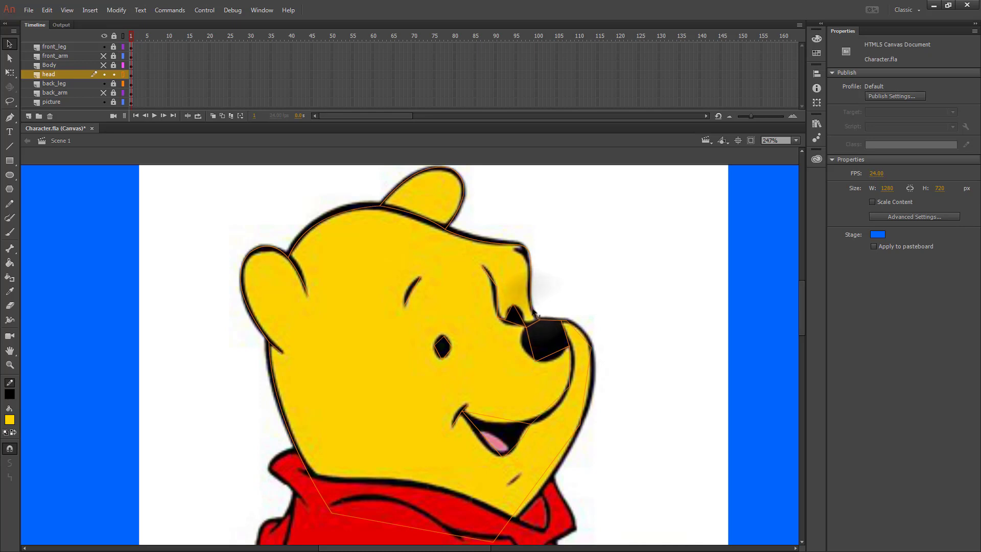
Bend the far-eye, nose, muzzle and cheek lines on the head layer to follow the picture
{"action": "left_click_drag", "start_coordinate": [490, 281], "coordinate": [555, 360]}
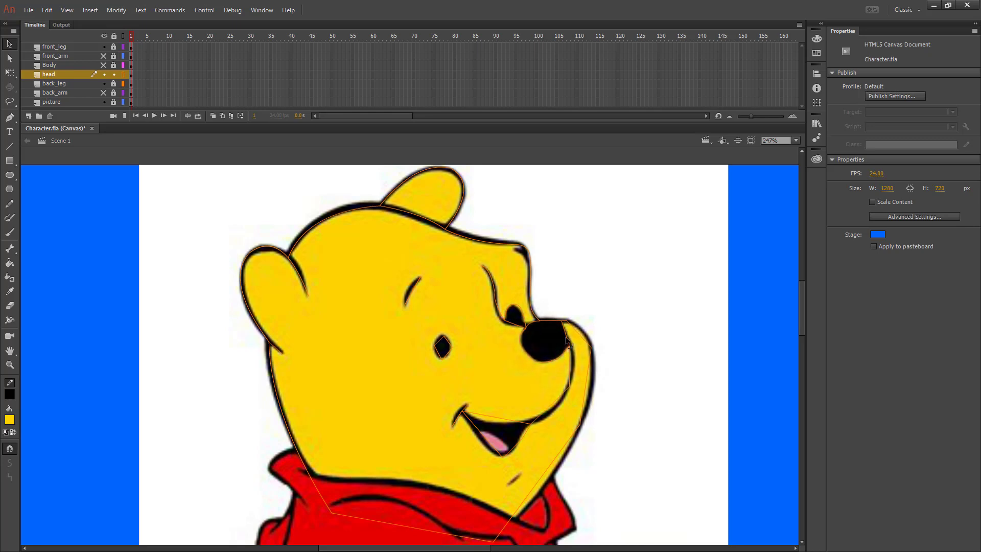
{"action": "mouse_move", "coordinate": [565, 337]}
{"action": "left_mouse_down"}
{"action": "mouse_move", "coordinate": [556, 321]}
{"action": "mouse_move", "coordinate": [572, 322]}
{"action": "mouse_move", "coordinate": [553, 320]}
{"action": "mouse_move", "coordinate": [583, 331]}
{"action": "mouse_move", "coordinate": [568, 323]}
{"action": "left_mouse_up"}
{"action": "mouse_move", "coordinate": [589, 361]}
{"action": "left_mouse_down"}
{"action": "mouse_move", "coordinate": [598, 371]}
{"action": "mouse_move", "coordinate": [590, 349]}
{"action": "mouse_move", "coordinate": [593, 356]}
{"action": "left_mouse_up"}
{"action": "left_click_drag", "start_coordinate": [591, 395], "coordinate": [592, 390]}
{"action": "left_click_drag", "start_coordinate": [542, 475], "coordinate": [549, 480]}
{"action": "left_click_drag", "start_coordinate": [548, 413], "coordinate": [575, 366]}
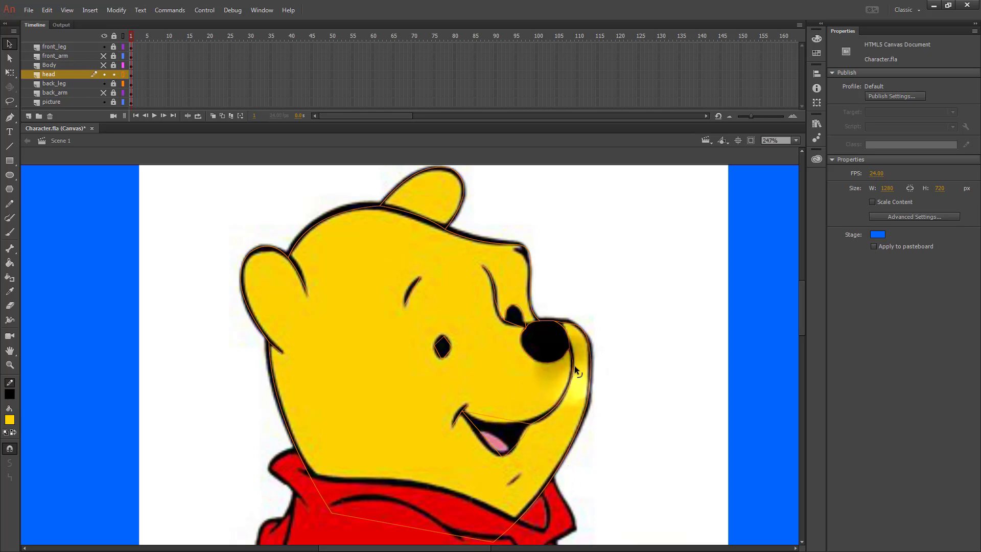
Bend the mouth's upper and lower lines and the crease at its corner to match the picture
{"action": "left_click_drag", "start_coordinate": [508, 420], "coordinate": [486, 447]}
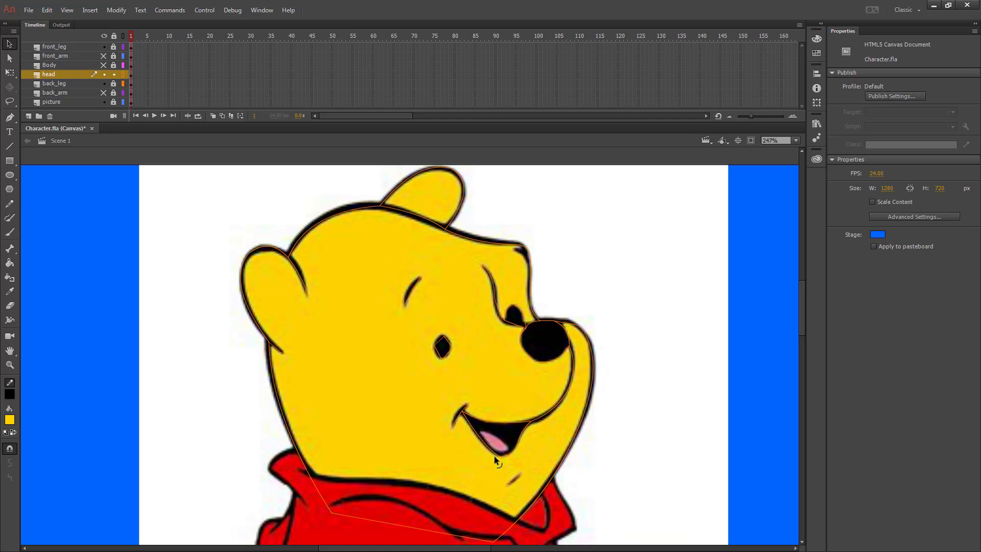
{"action": "left_click_drag", "start_coordinate": [499, 457], "coordinate": [498, 456]}
{"action": "left_click_drag", "start_coordinate": [458, 420], "coordinate": [463, 404]}
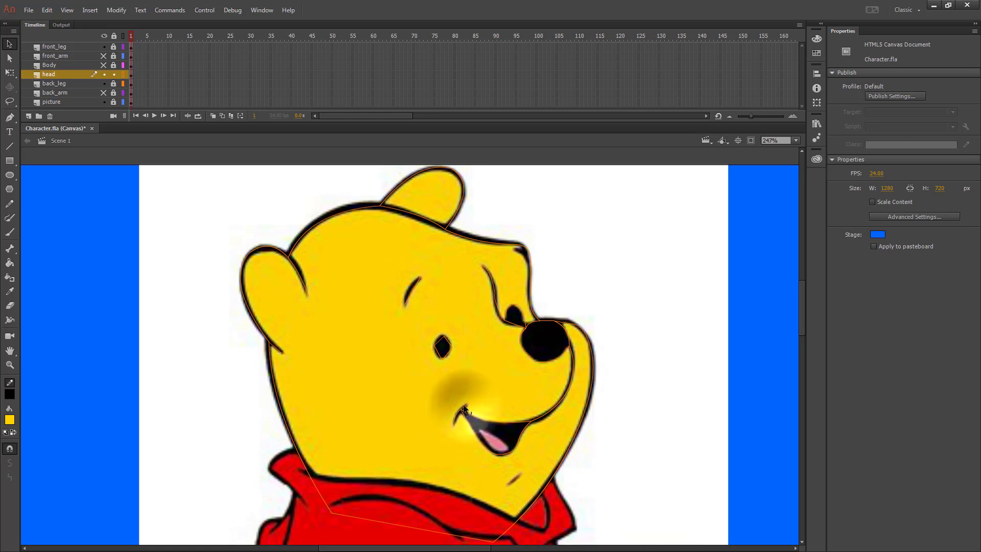
{"action": "left_click", "coordinate": [465, 406]}
{"action": "left_click", "coordinate": [479, 400]}
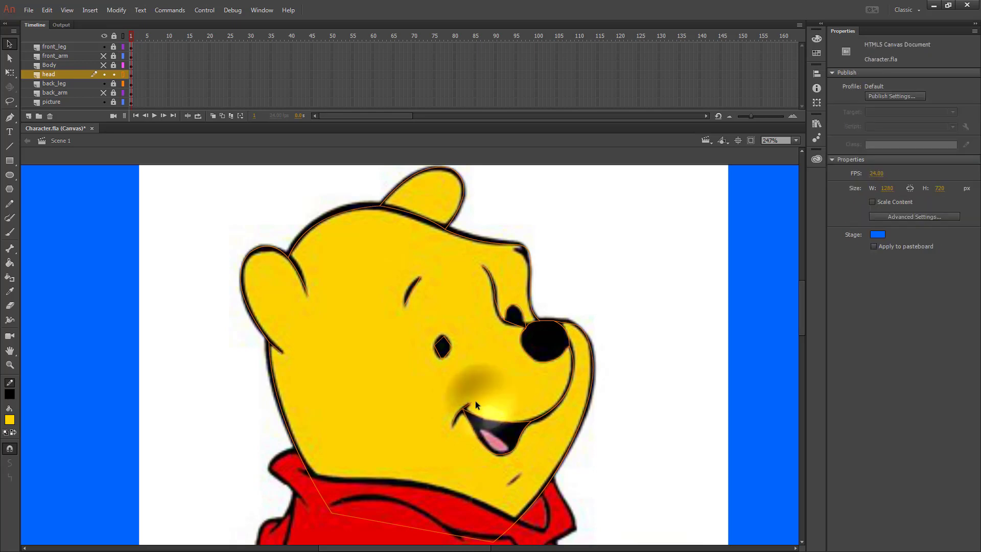
{"action": "left_click_drag", "start_coordinate": [467, 405], "coordinate": [460, 411]}
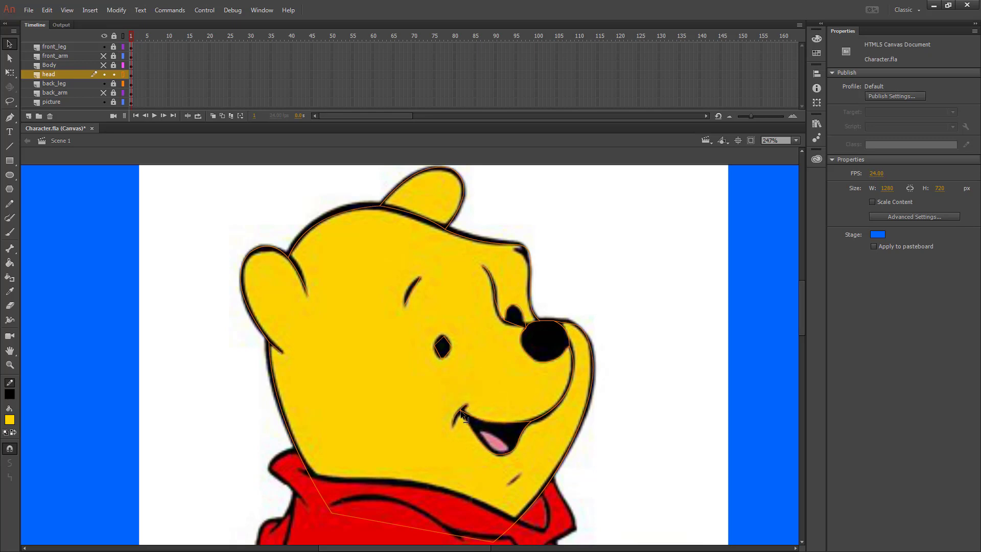
{"action": "left_click", "coordinate": [462, 412]}
{"action": "left_click", "coordinate": [459, 409]}
Set the head layer's outline color to magenta and display the layer as outlines
{"action": "double_click", "coordinate": [122, 74]}
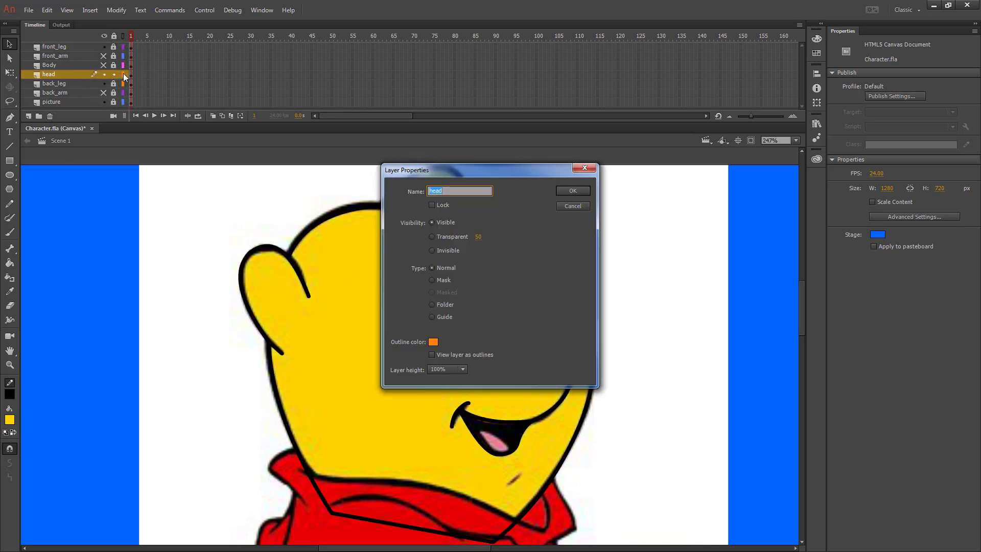
{"action": "left_click", "coordinate": [433, 342]}
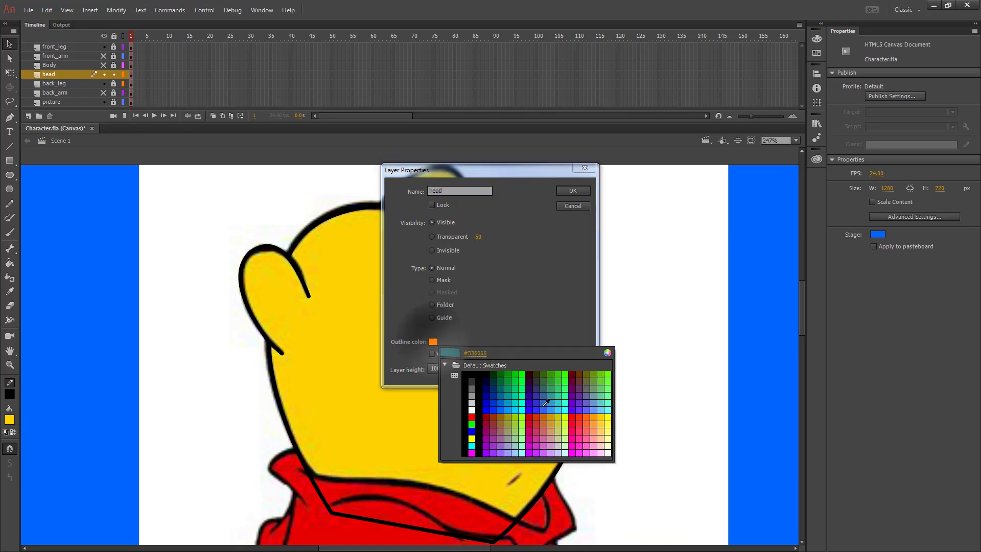
{"action": "left_click", "coordinate": [471, 452]}
{"action": "left_click", "coordinate": [566, 204]}
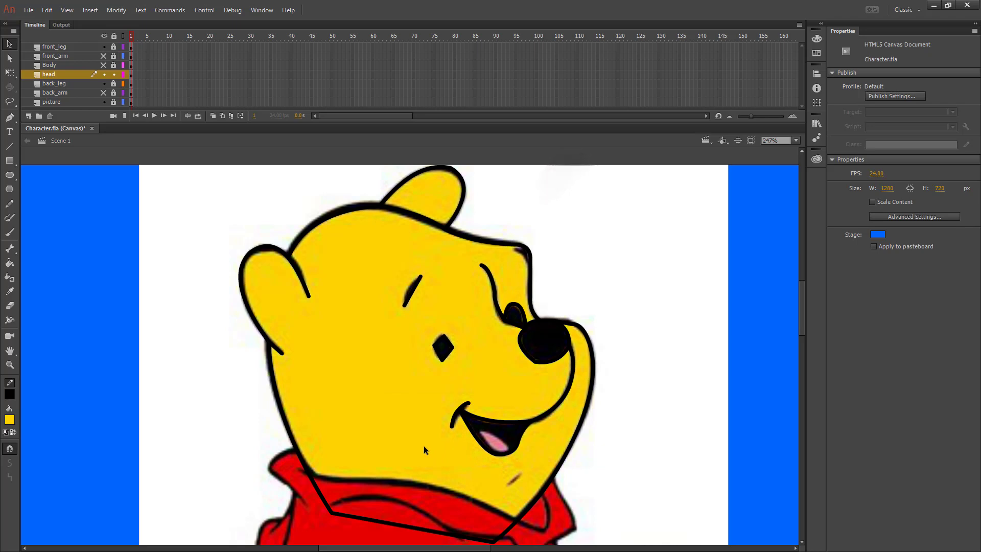
{"action": "left_click", "coordinate": [123, 74]}
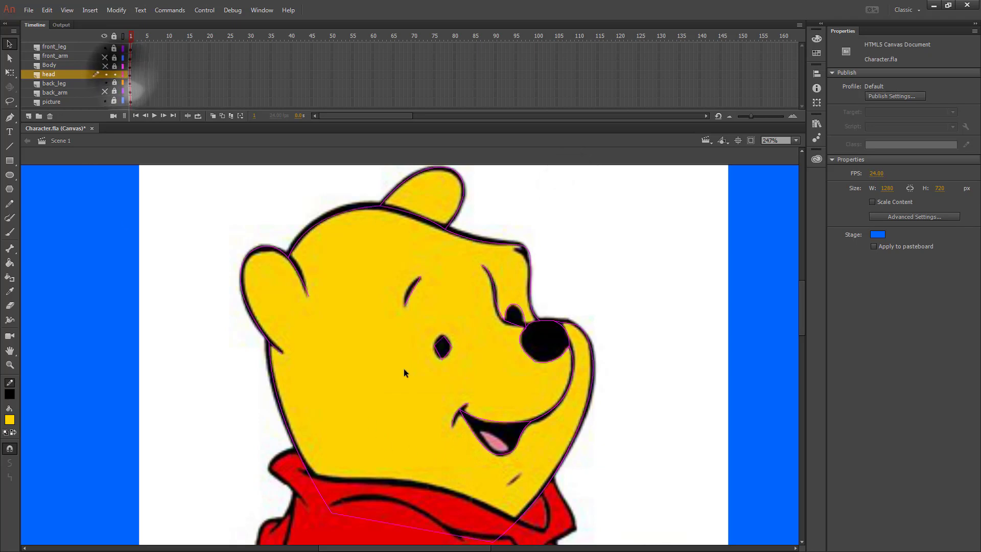
Round the near eye's straight outline into an oval and check the eyebrow and far-eye lines
{"action": "mouse_move", "coordinate": [448, 351]}
{"action": "left_mouse_down"}
{"action": "mouse_move", "coordinate": [434, 352]}
{"action": "mouse_move", "coordinate": [443, 335]}
{"action": "left_mouse_up"}
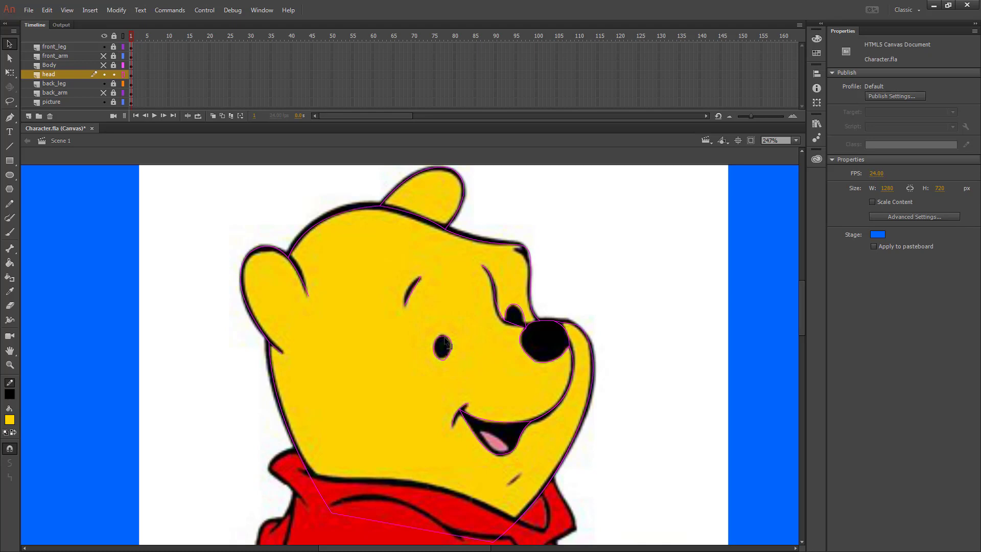
{"action": "left_click_drag", "start_coordinate": [444, 338], "coordinate": [446, 357]}
{"action": "left_click", "coordinate": [412, 292]}
{"action": "left_click", "coordinate": [496, 302]}
{"action": "left_click", "coordinate": [526, 306]}
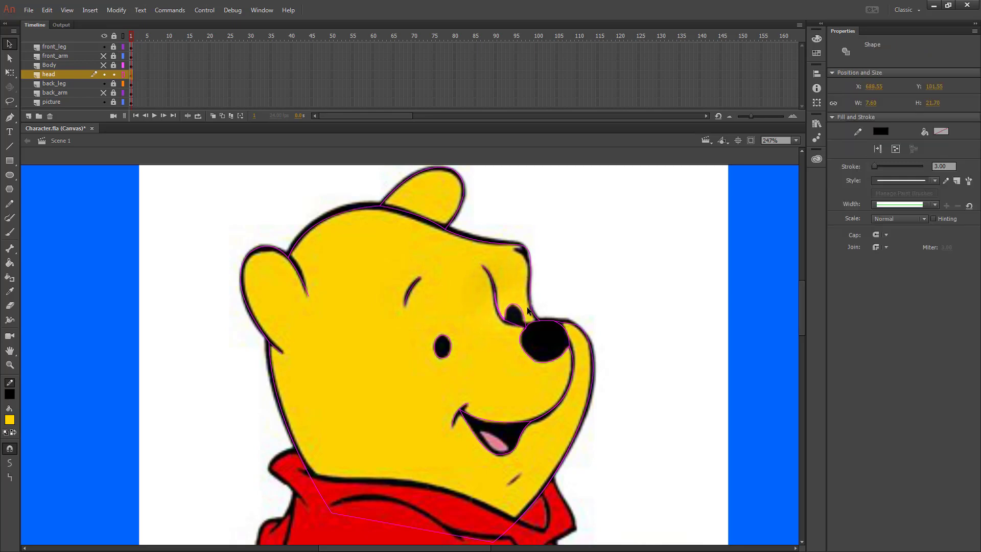
{"action": "left_click", "coordinate": [608, 280]}
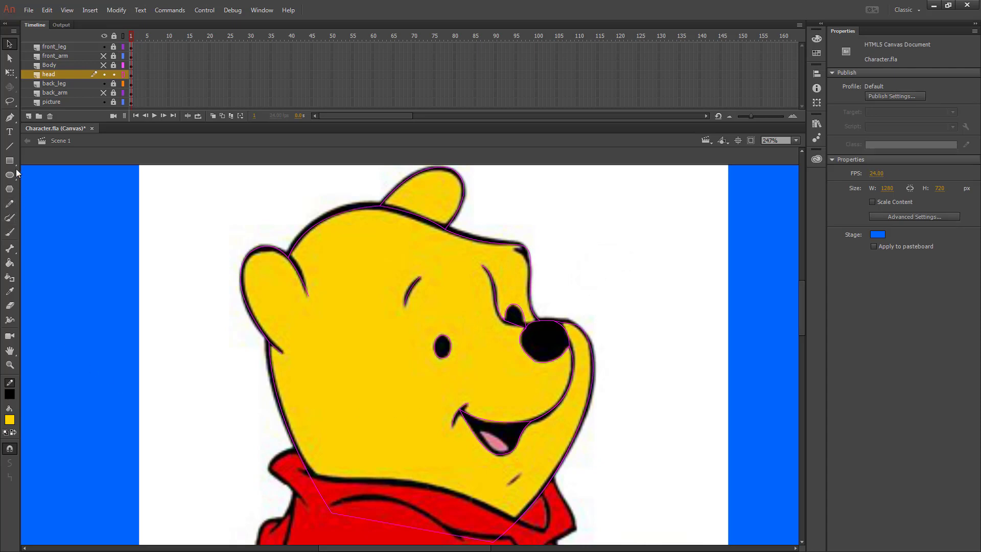
Draw a line across the inside of the mouth for the tongue and bend it to match the picture
{"action": "left_click", "coordinate": [10, 147]}
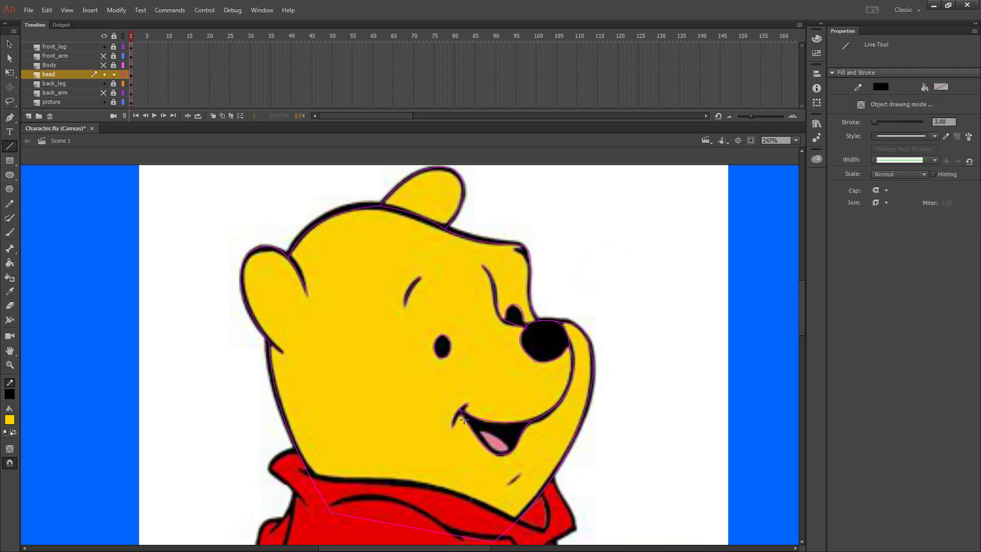
{"action": "left_click_drag", "start_coordinate": [463, 419], "coordinate": [505, 454]}
{"action": "left_click", "coordinate": [9, 44]}
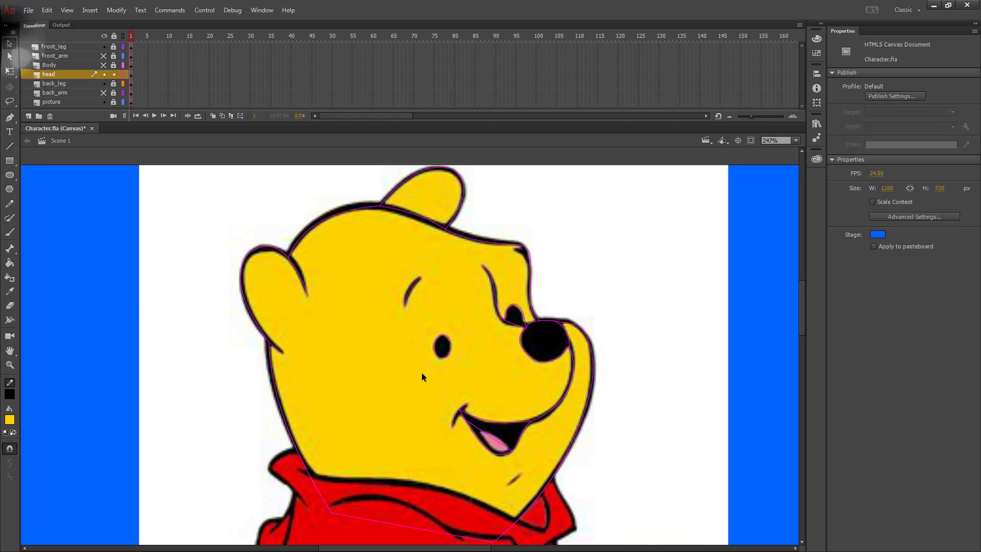
{"action": "left_click", "coordinate": [492, 442]}
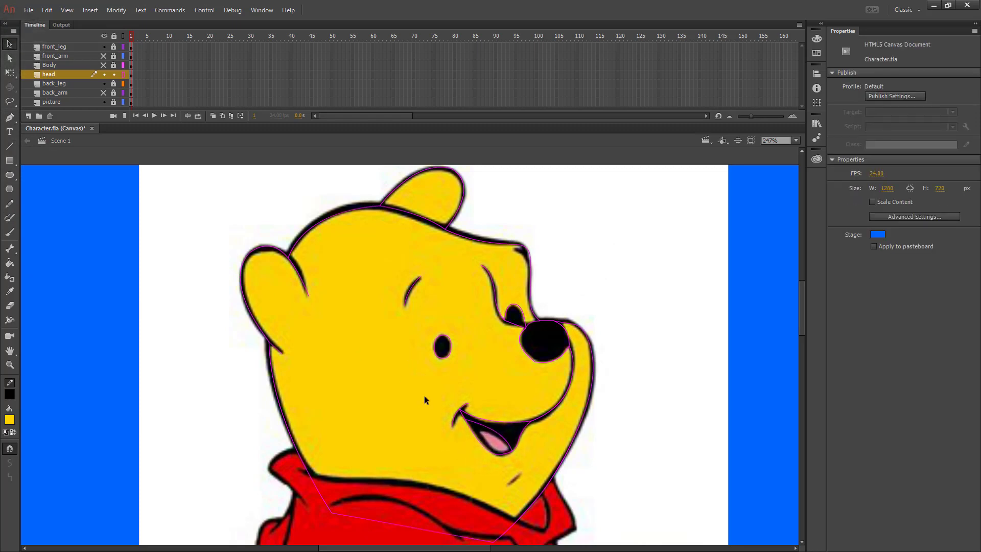
Turn off the head layer's outline view and fill the head with yellow
{"action": "left_click", "coordinate": [123, 74]}
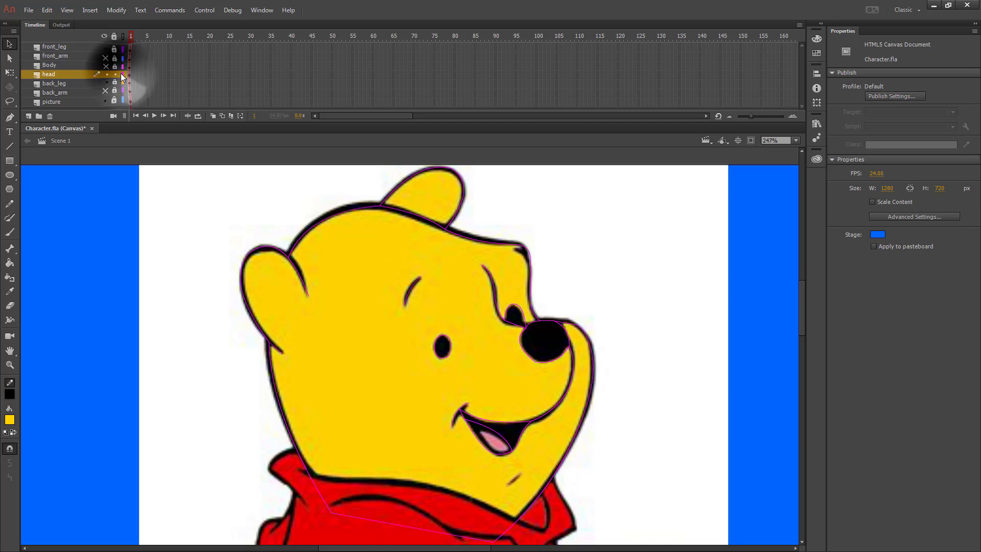
{"action": "left_click", "coordinate": [7, 263]}
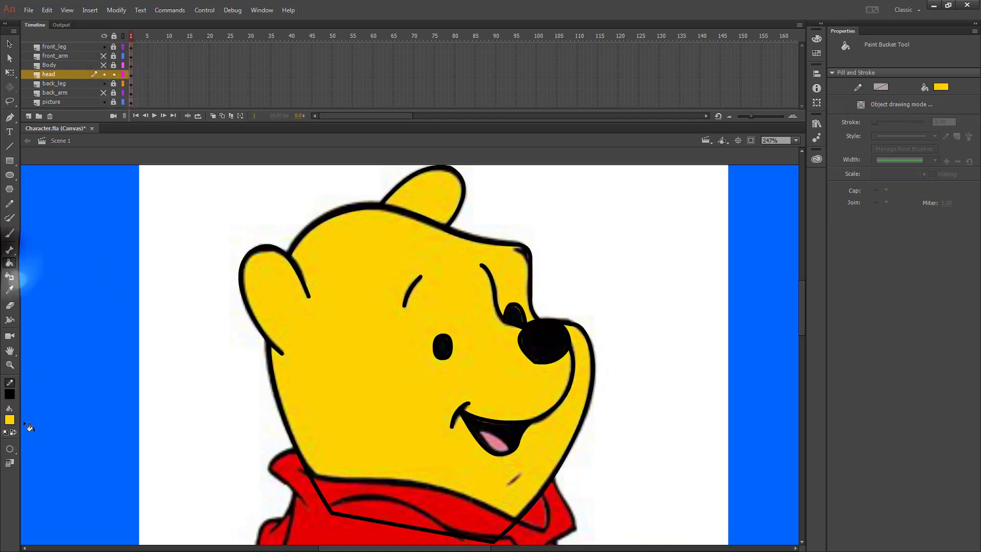
{"action": "left_click", "coordinate": [386, 347]}
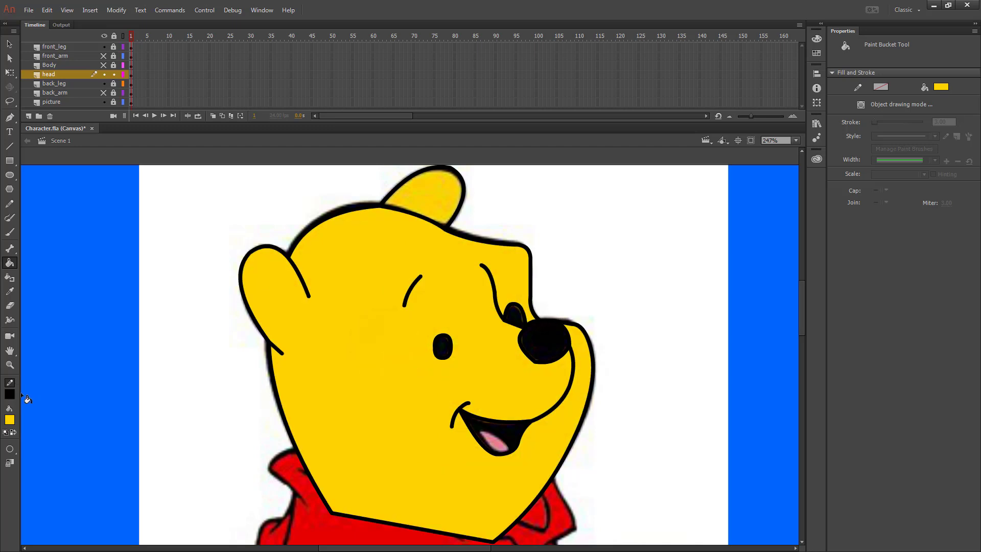
Fill the near eye, far eye, nose and open mouth with black
{"action": "left_click", "coordinate": [10, 421]}
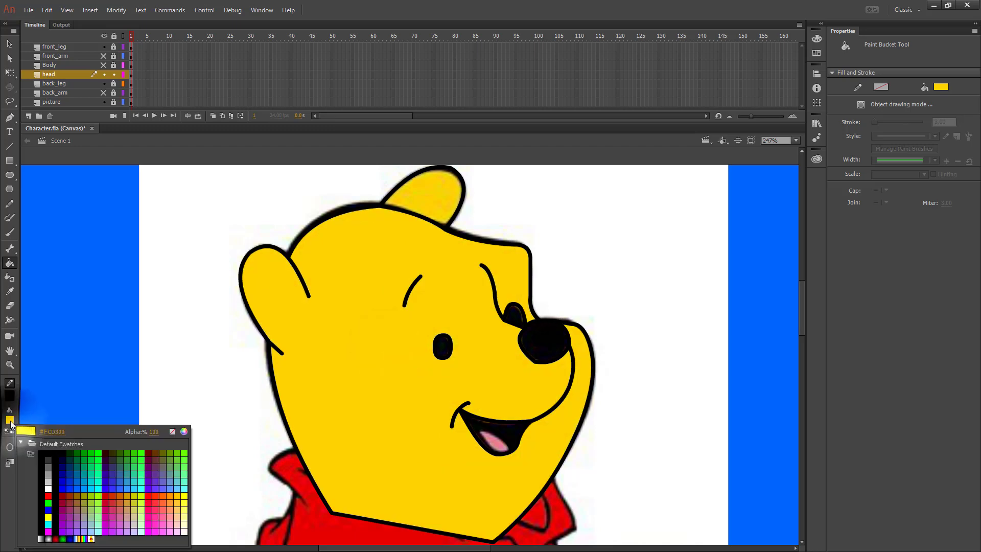
{"action": "left_click", "coordinate": [58, 448]}
{"action": "left_click", "coordinate": [445, 348]}
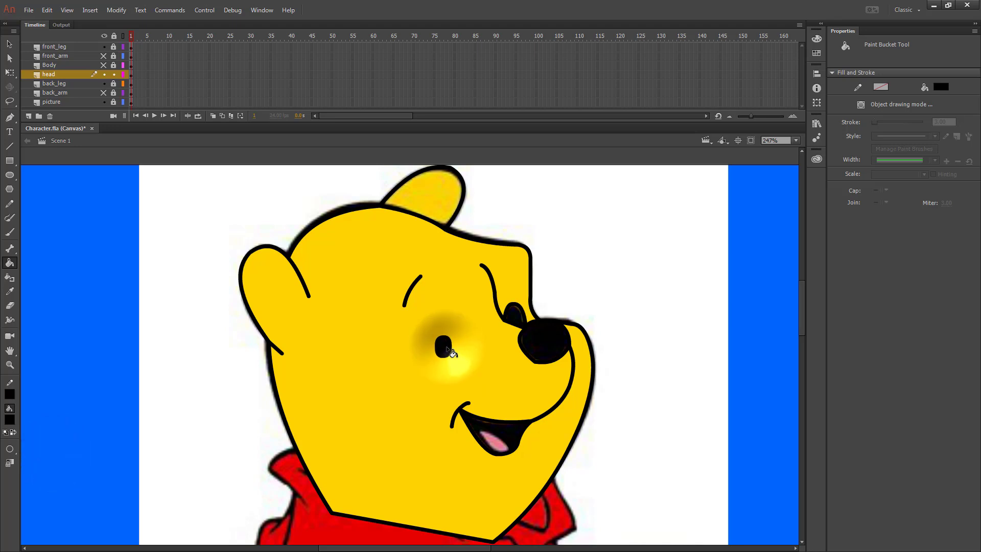
{"action": "left_click", "coordinate": [531, 323]}
{"action": "left_click", "coordinate": [526, 316]}
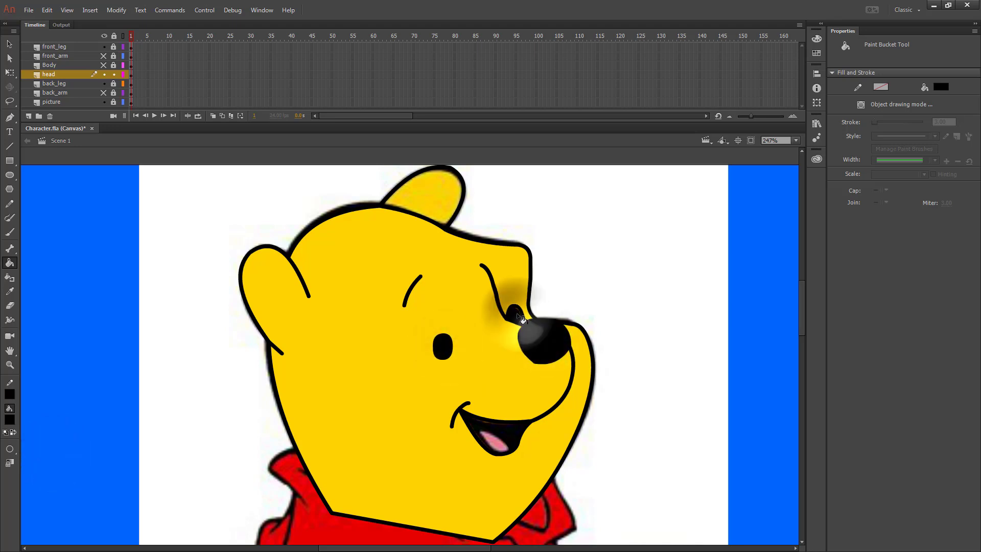
{"action": "left_click", "coordinate": [516, 433]}
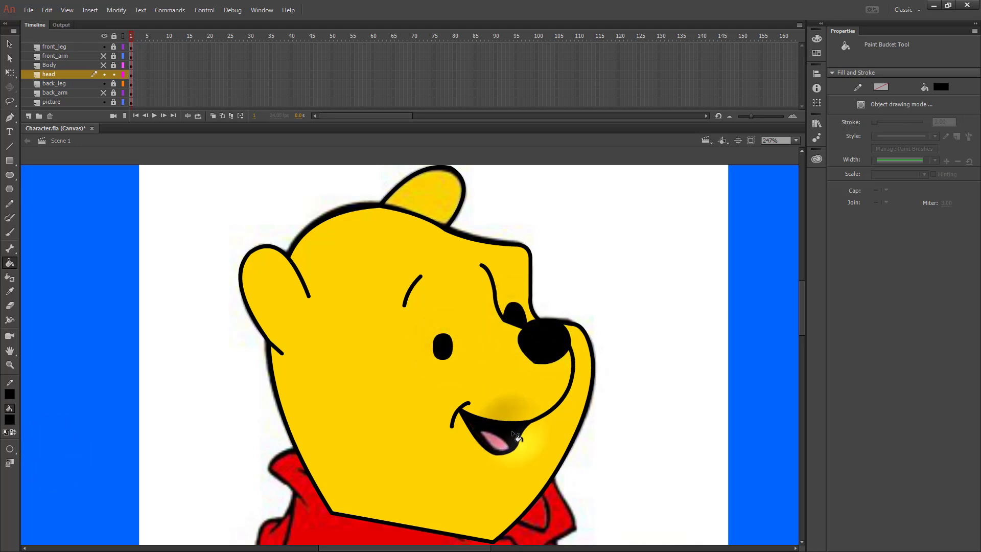
Fill the tongue with the pink sampled from the reference picture
{"action": "left_click", "coordinate": [11, 422]}
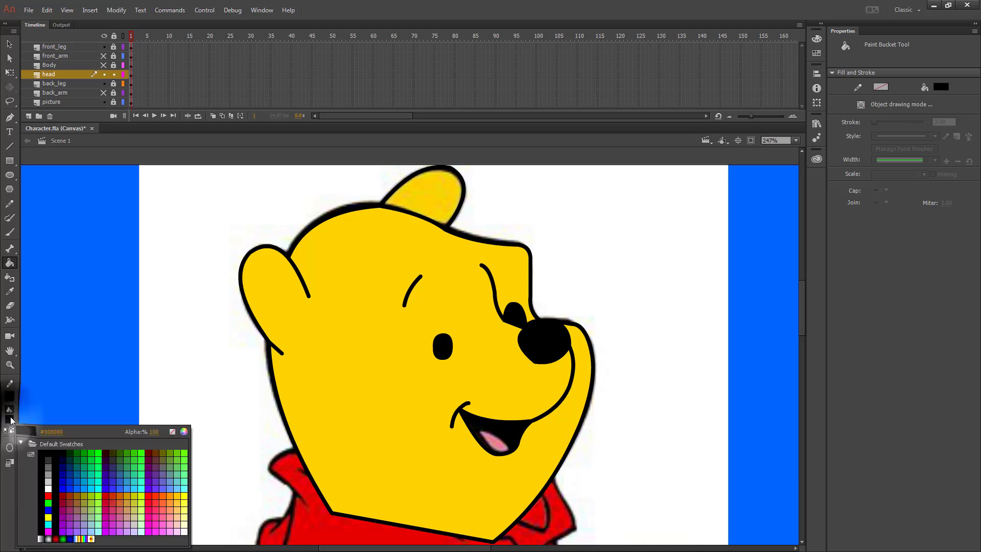
{"action": "left_click", "coordinate": [499, 440]}
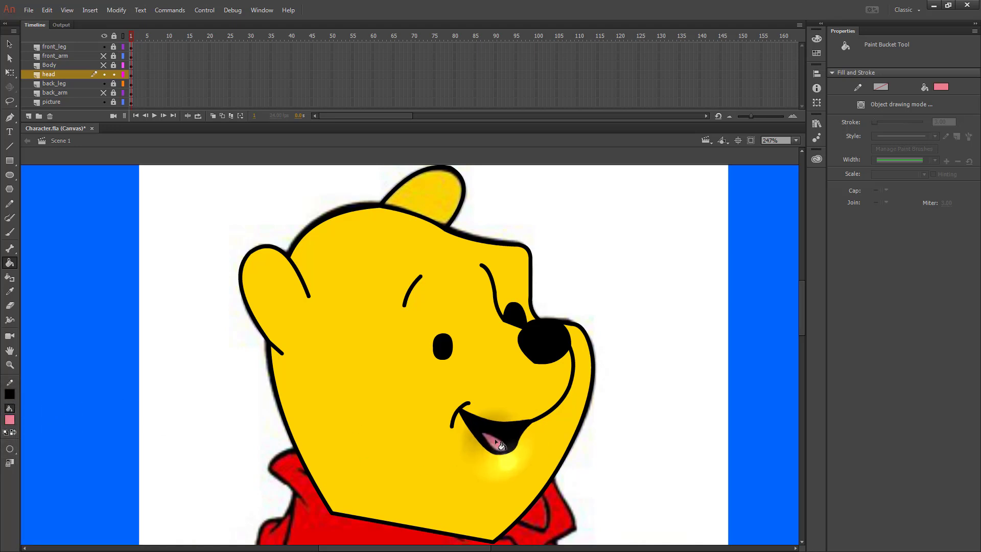
{"action": "key", "text": "v"}
Fit the stage in the window, show the Body, front_arm and back_arm layers, and hide the picture layer
{"action": "left_click", "coordinate": [795, 140]}
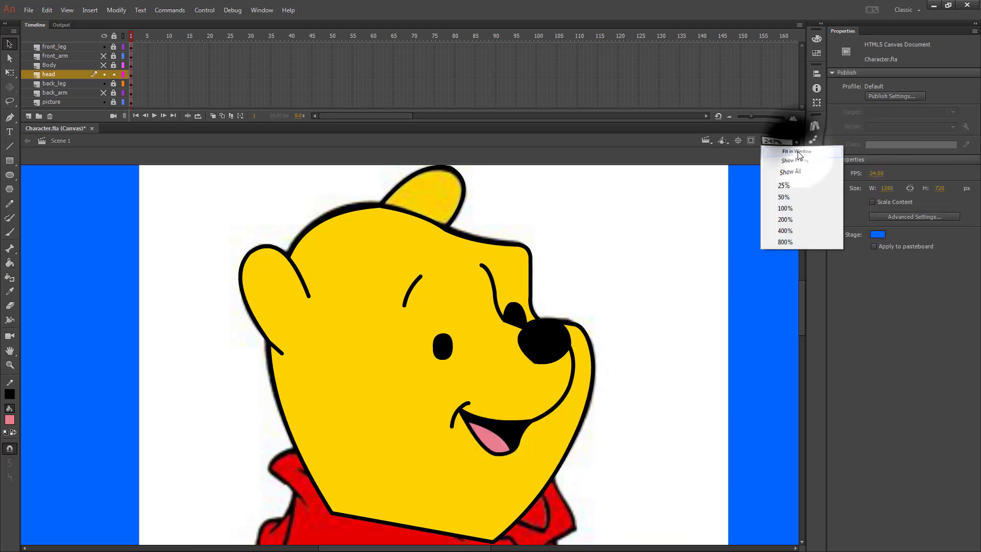
{"action": "left_click", "coordinate": [784, 149]}
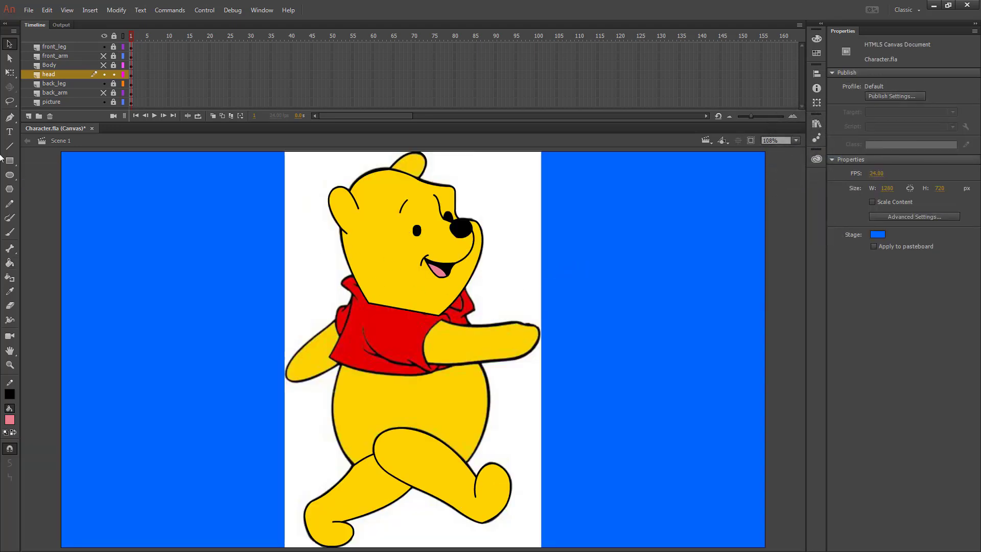
{"action": "left_click", "coordinate": [104, 65]}
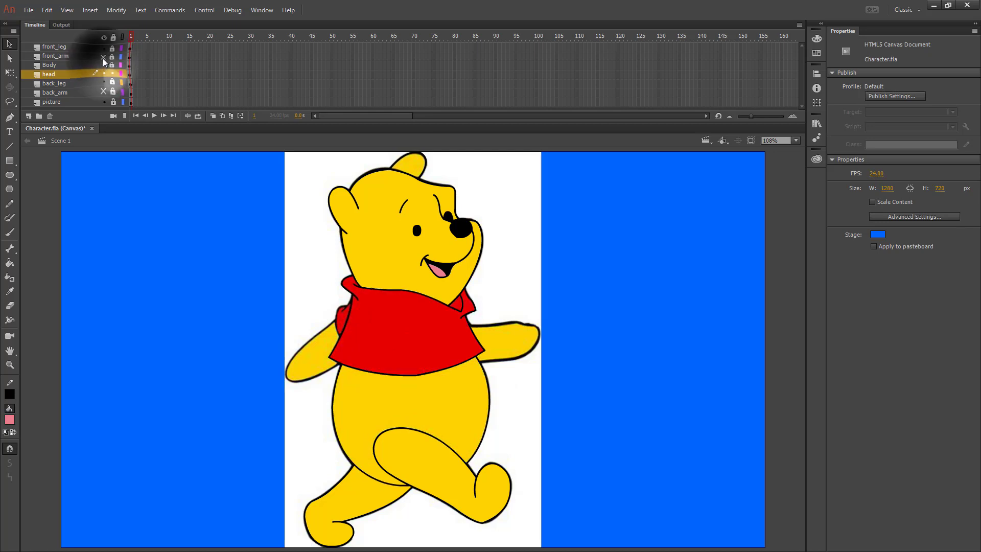
{"action": "left_click", "coordinate": [103, 57]}
{"action": "left_click", "coordinate": [104, 93]}
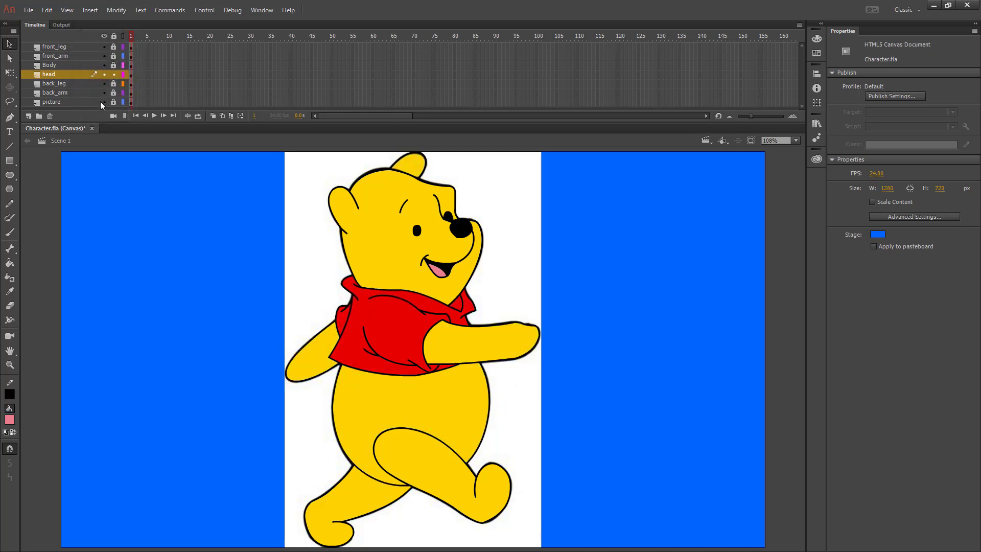
{"action": "left_click", "coordinate": [103, 101]}
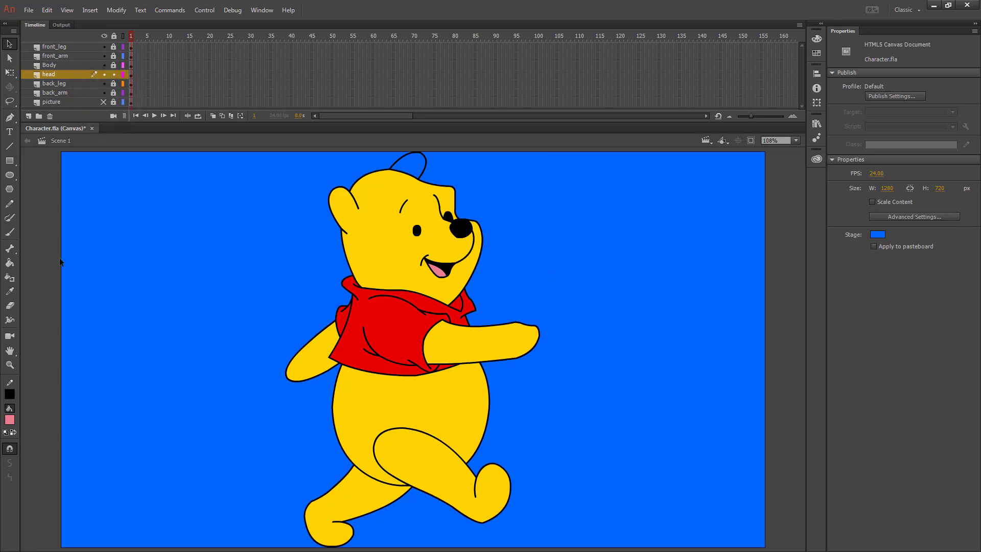
Fill the far ear with the yellow sampled from the head, and lock the head layer
{"action": "left_click", "coordinate": [9, 263]}
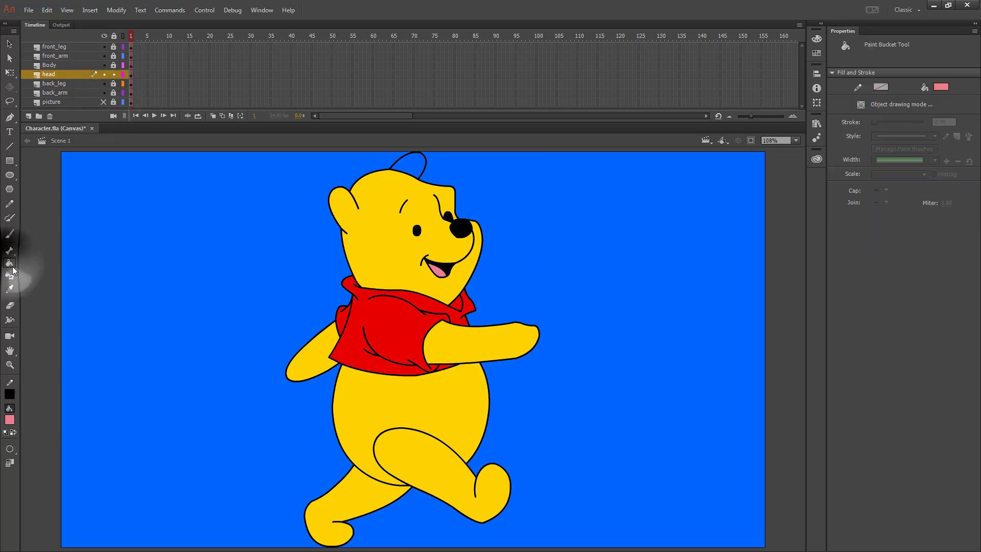
{"action": "left_click", "coordinate": [10, 420]}
{"action": "left_click", "coordinate": [369, 232]}
{"action": "left_click", "coordinate": [412, 164]}
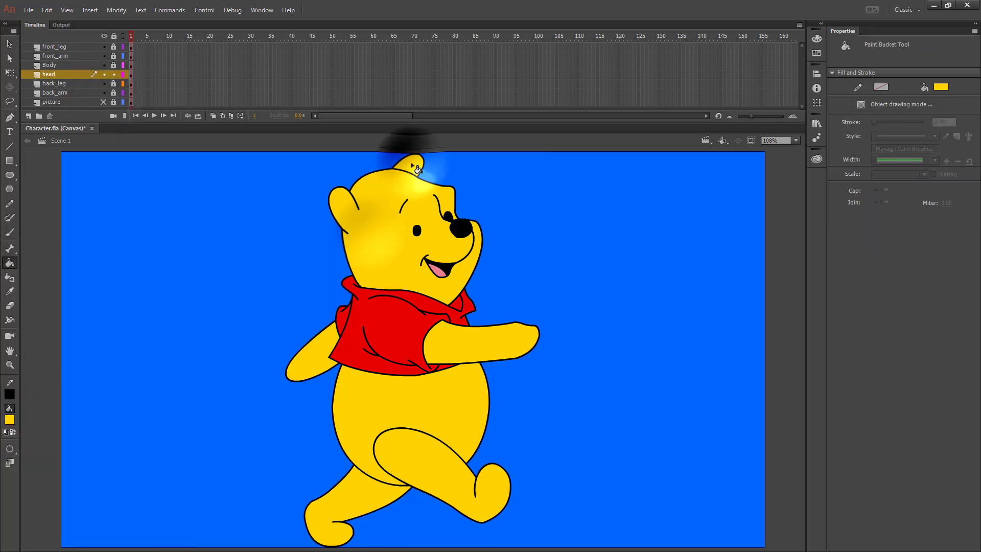
{"action": "key", "text": "v"}
{"action": "left_click", "coordinate": [113, 75]}
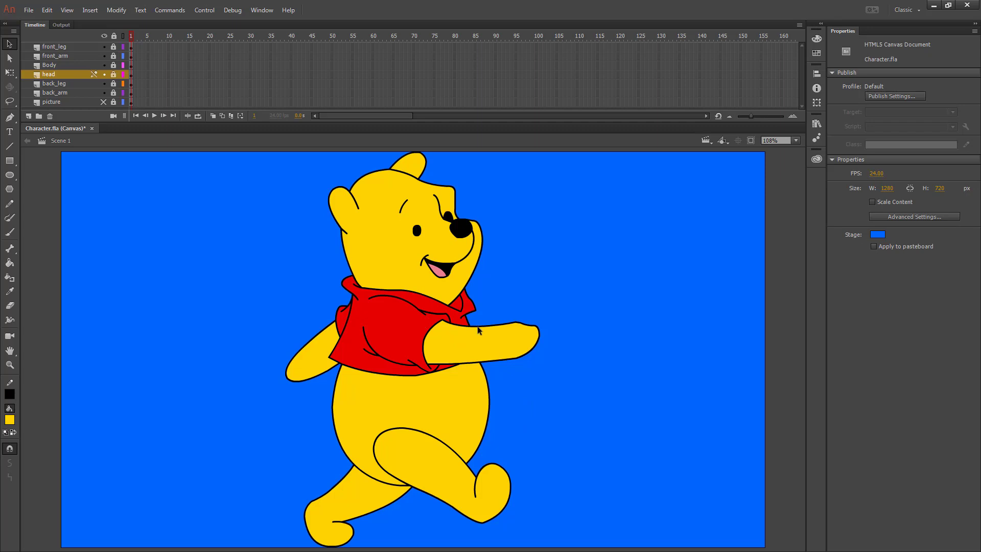
Move the front_arm layer above the front_leg layer and select the Body layer
{"action": "left_click_drag", "start_coordinate": [62, 57], "coordinate": [63, 43]}
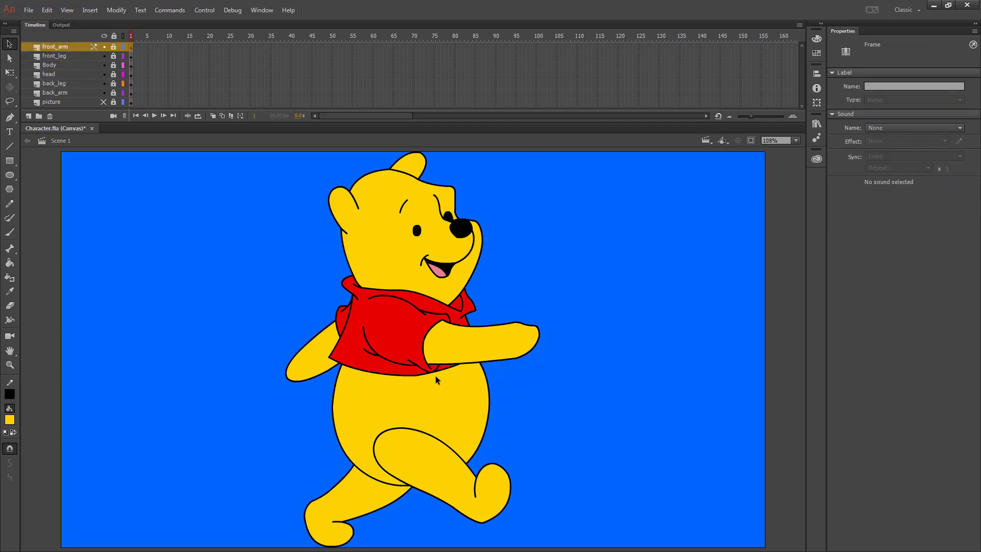
{"action": "left_click", "coordinate": [51, 65]}
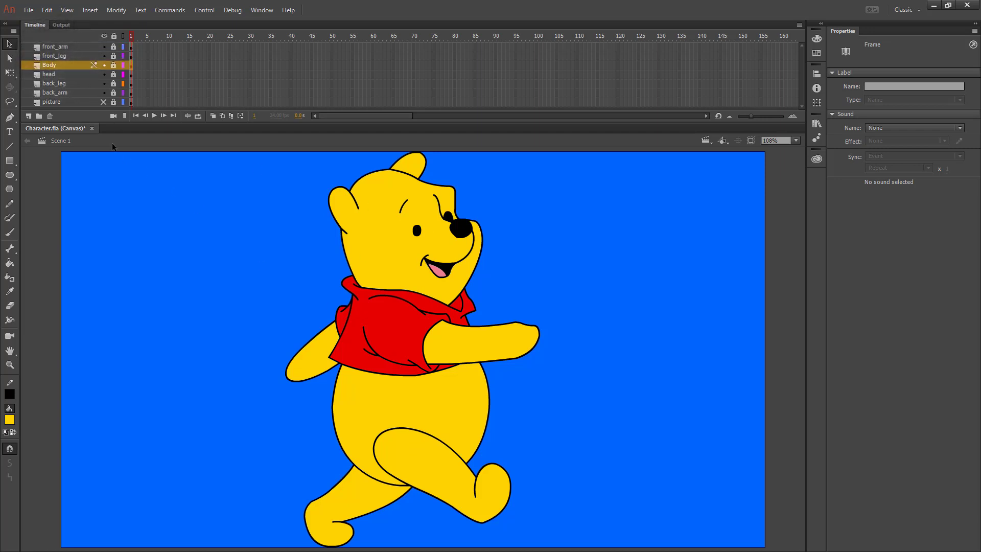
Delete the picture layer holding the reference image and save the document
{"action": "left_click", "coordinate": [46, 74]}
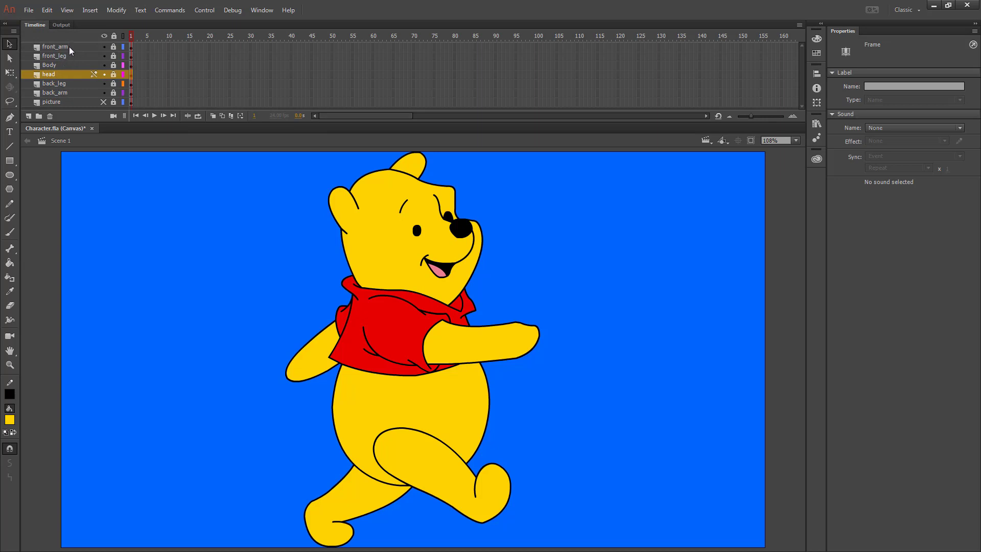
{"action": "left_click", "coordinate": [63, 83]}
{"action": "left_click", "coordinate": [62, 94]}
{"action": "left_click", "coordinate": [60, 102]}
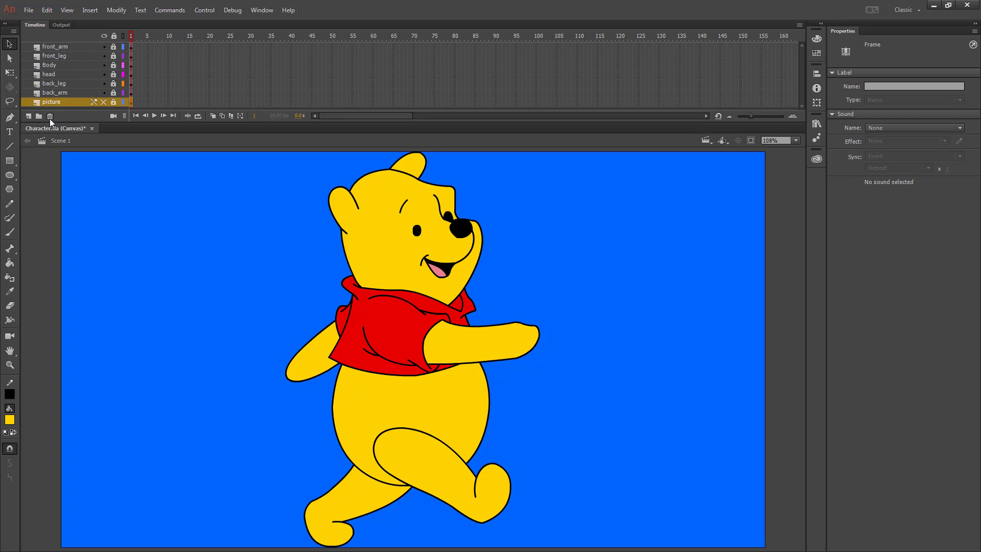
{"action": "left_click", "coordinate": [50, 117]}
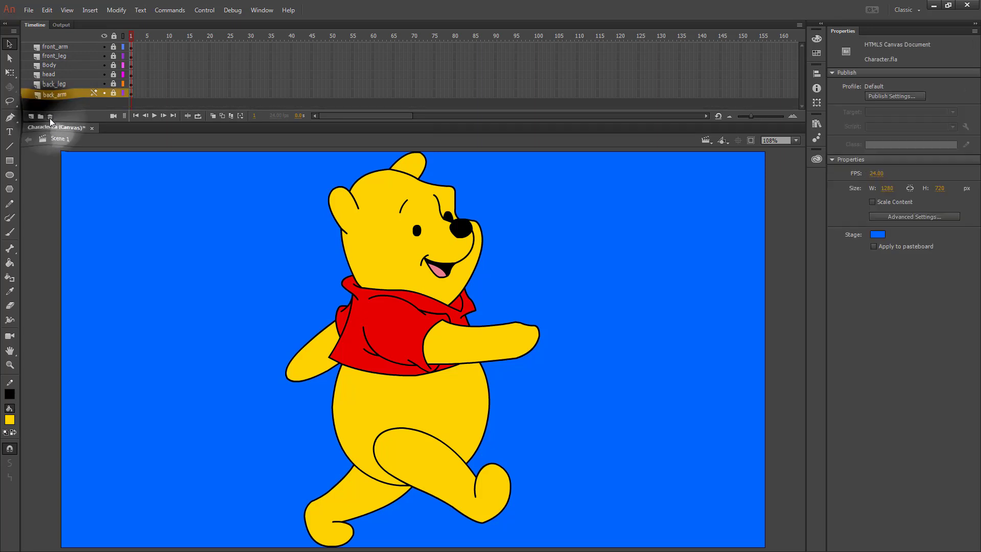
{"action": "left_click", "coordinate": [29, 10]}
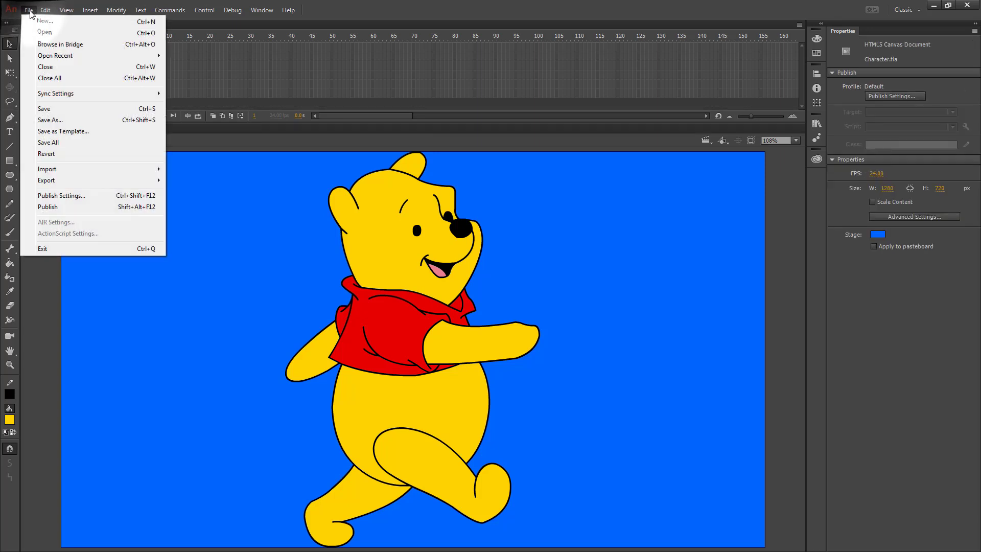
{"action": "left_click", "coordinate": [44, 109]}
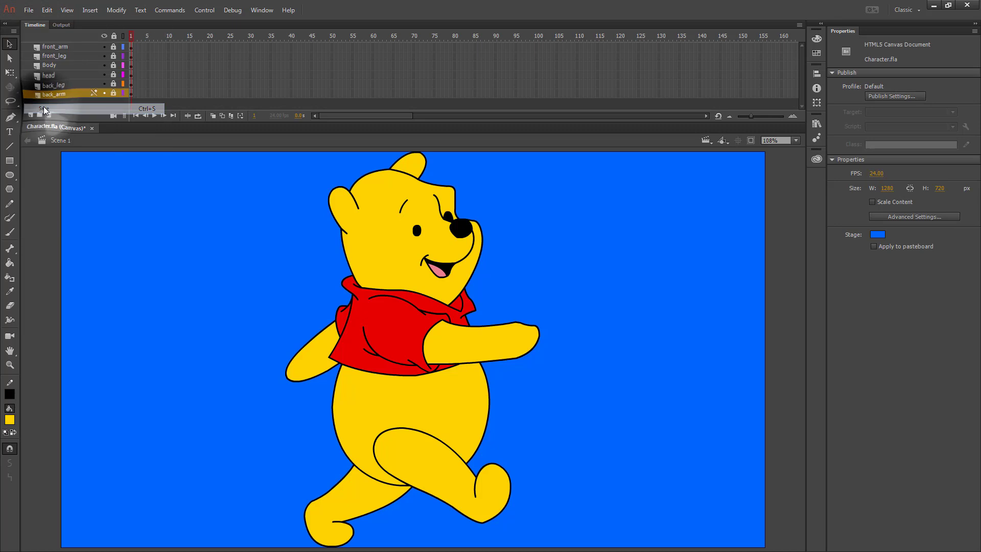
Set the publish output to Character.js in the Website/Animate folder, publish the document, and accept the publish settings
{"action": "left_click", "coordinate": [28, 10]}
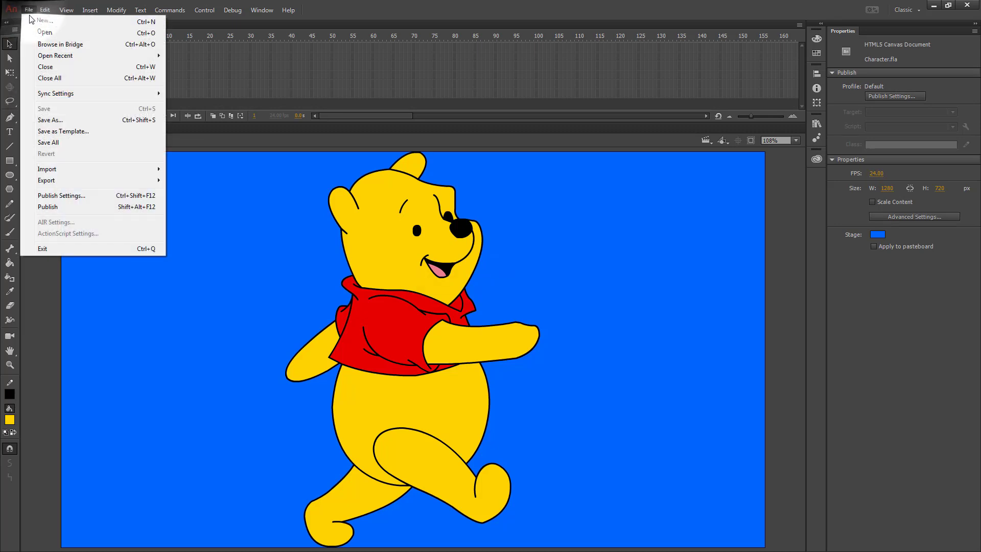
{"action": "left_click", "coordinate": [57, 196]}
{"action": "left_click", "coordinate": [579, 174]}
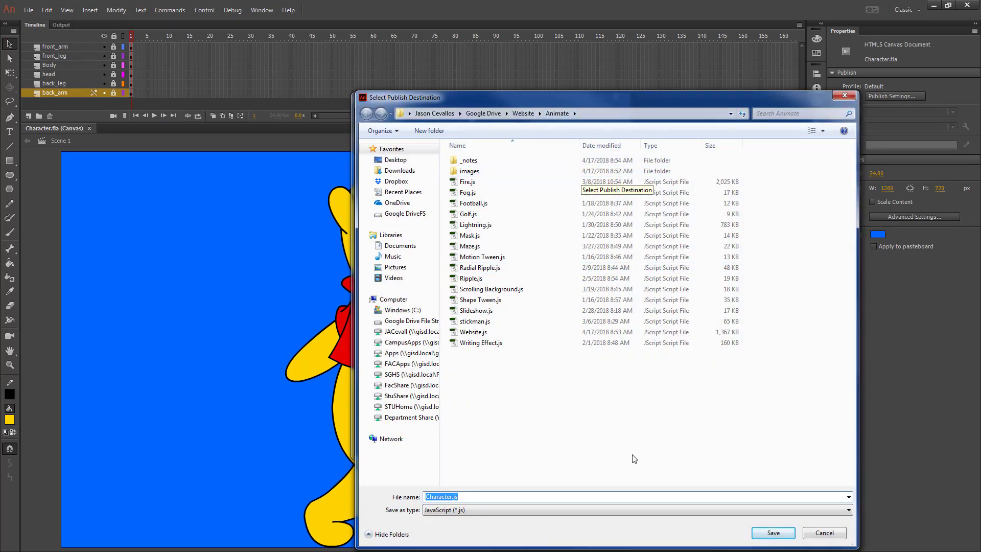
{"action": "left_click", "coordinate": [772, 534]}
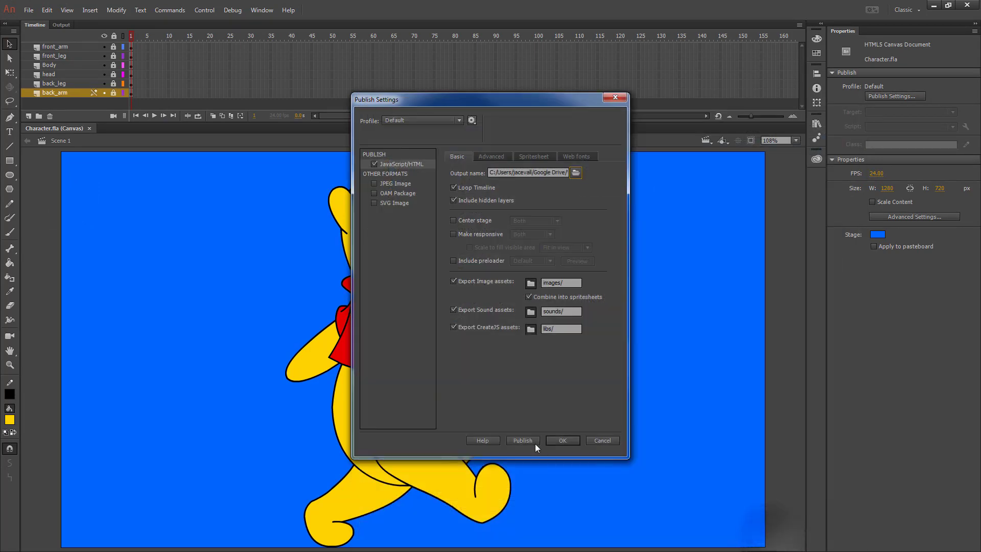
{"action": "left_click", "coordinate": [528, 440]}
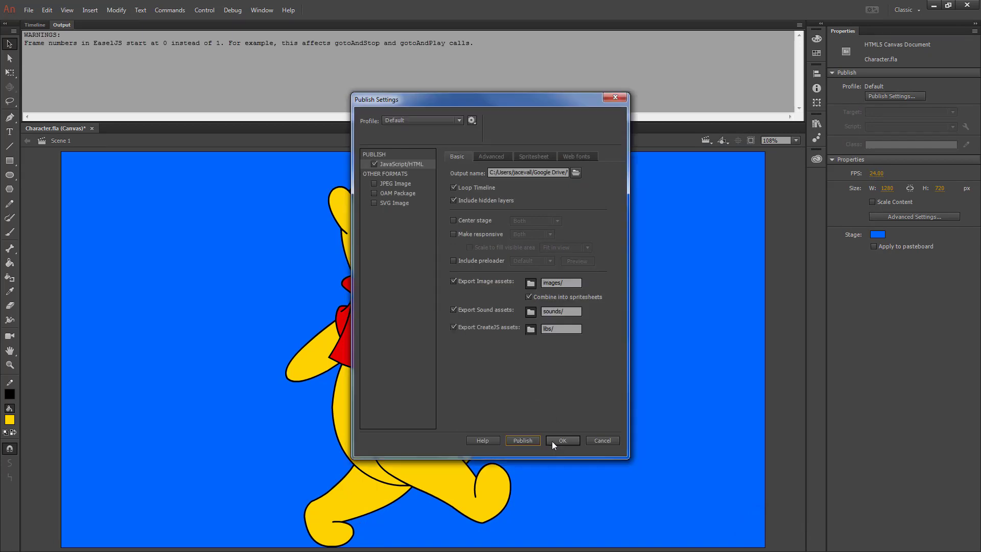
{"action": "left_click", "coordinate": [552, 440]}
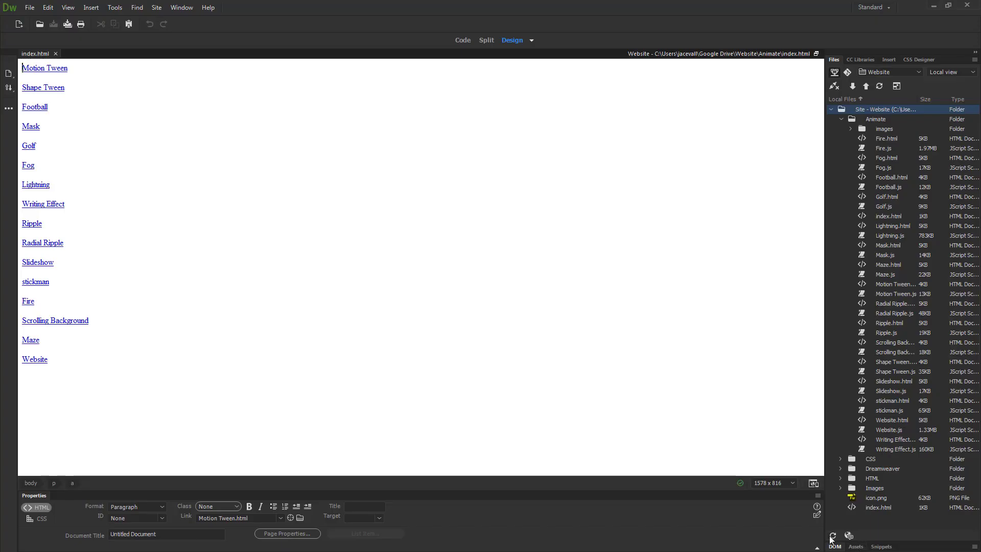
In Dreamweaver, refresh the site files, add a link to Character.html below the Website link in index.html, and save the page
{"action": "left_click", "coordinate": [831, 536]}
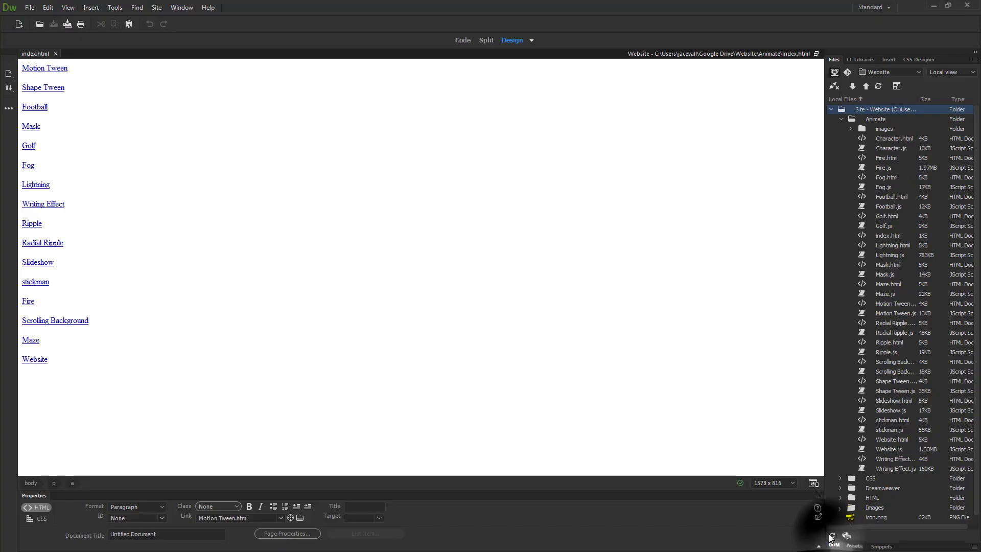
{"action": "left_click_drag", "start_coordinate": [895, 139], "coordinate": [34, 411]}
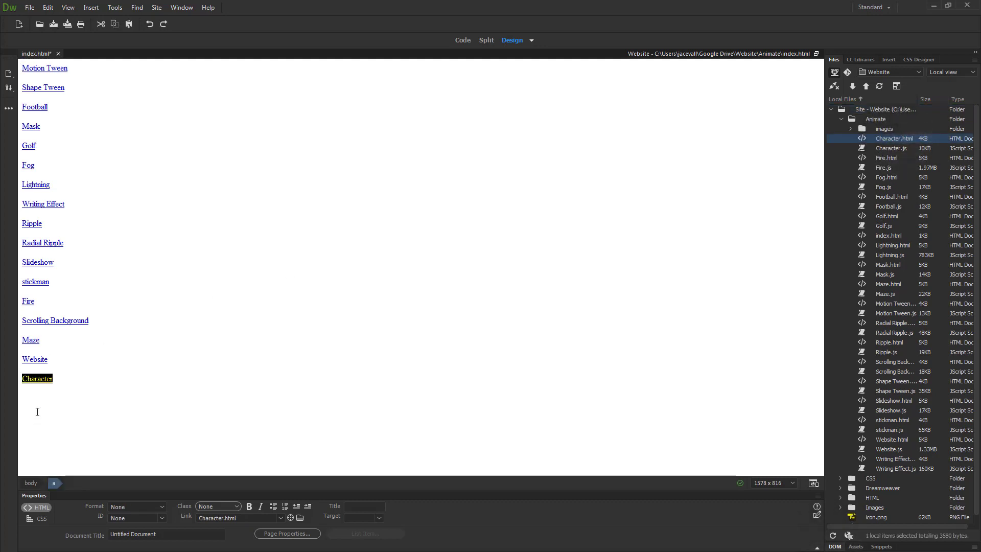
{"action": "left_click", "coordinate": [67, 25]}
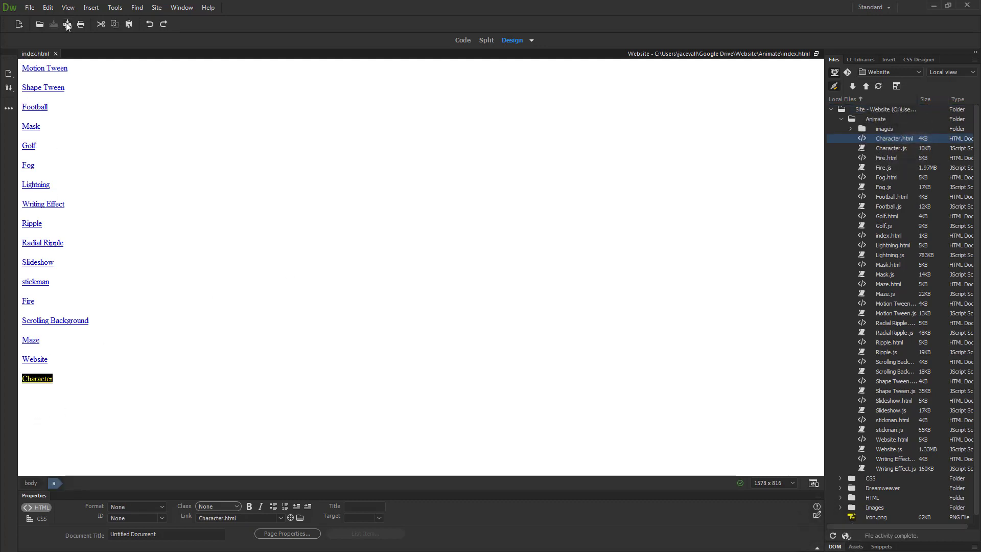
Upload the Animate folder to the remote server, overwriting all changed files, and open the Character link on the live page in the browser
{"action": "left_click", "coordinate": [848, 118]}
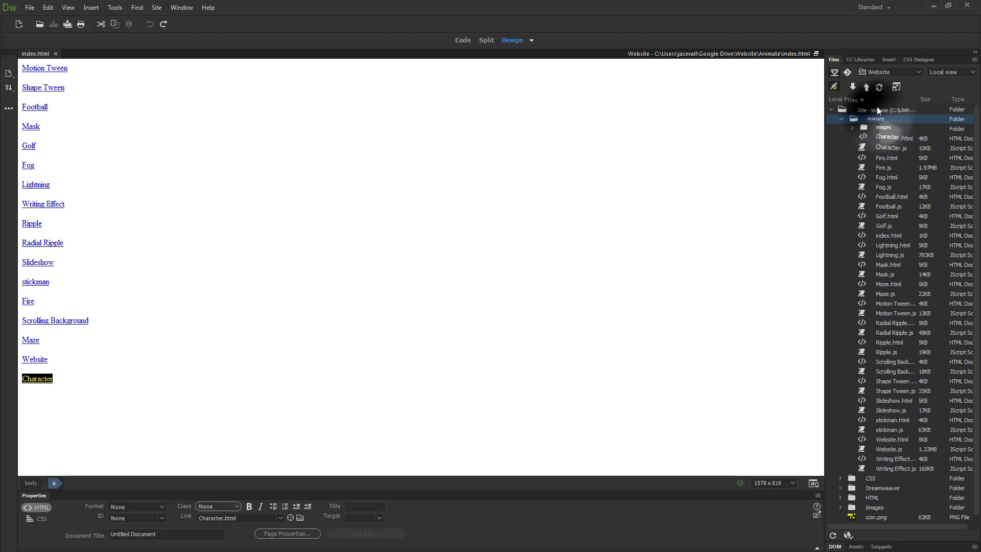
{"action": "left_click", "coordinate": [866, 86]}
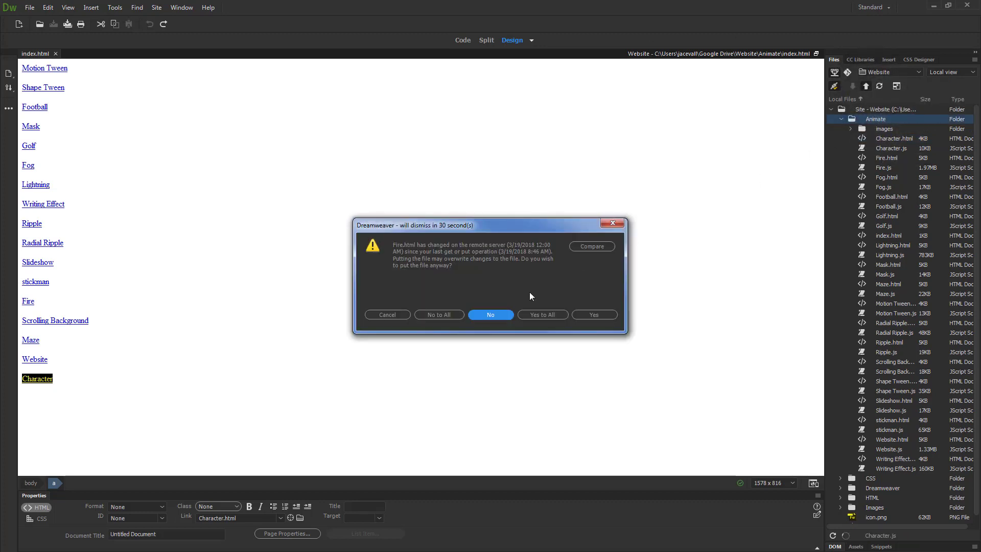
{"action": "left_click", "coordinate": [541, 316]}
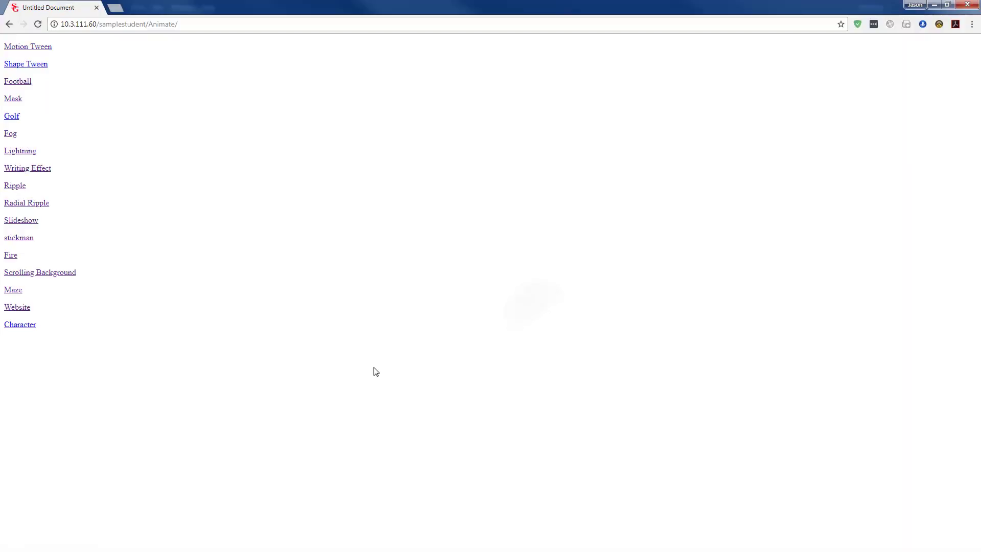
{"action": "left_click", "coordinate": [26, 326]}
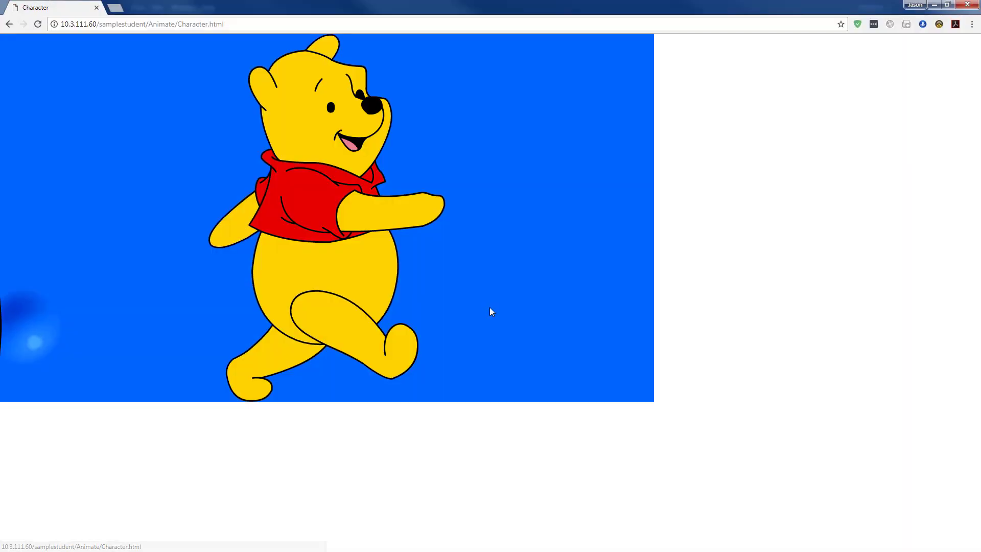